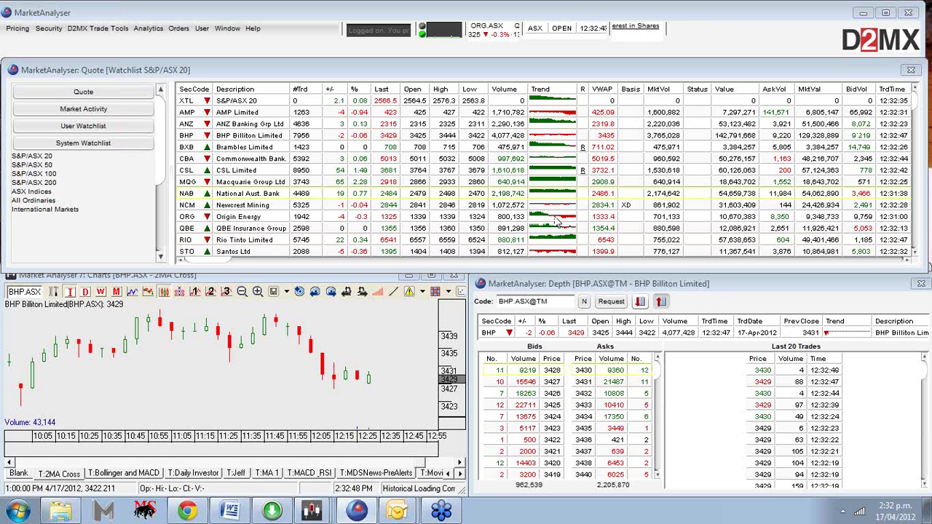
- Open the Analyser and run the MACD formula scan on the S&P/ASX 20 watchlist
click(101, 29)
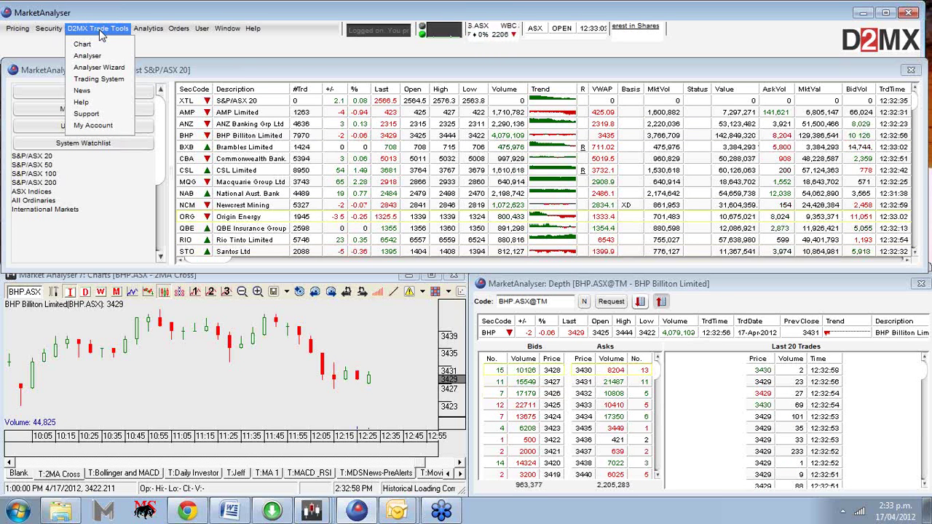
click(100, 59)
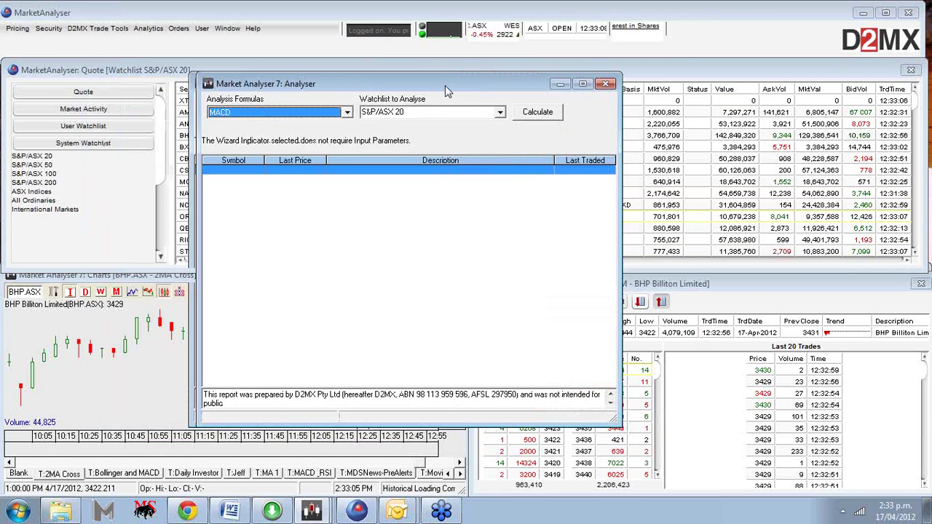
drag(445, 85, 480, 88)
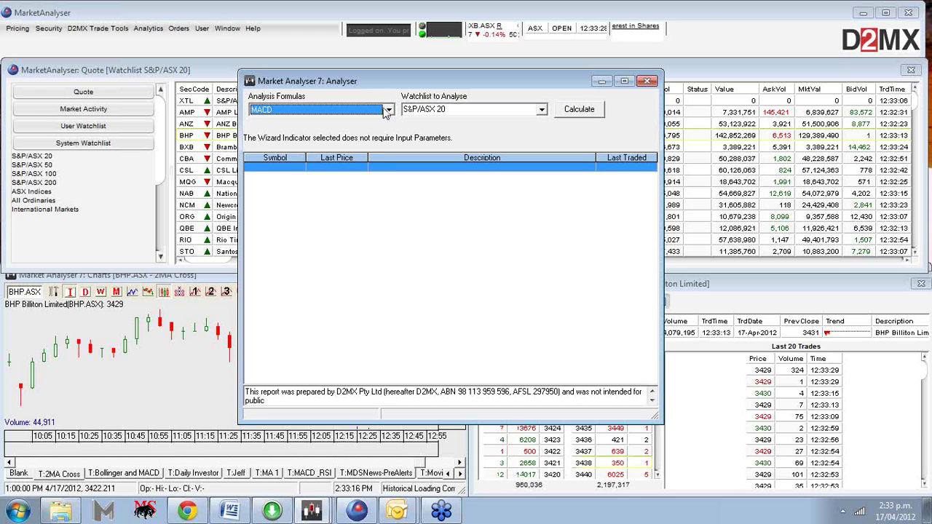
click(388, 111)
click(474, 125)
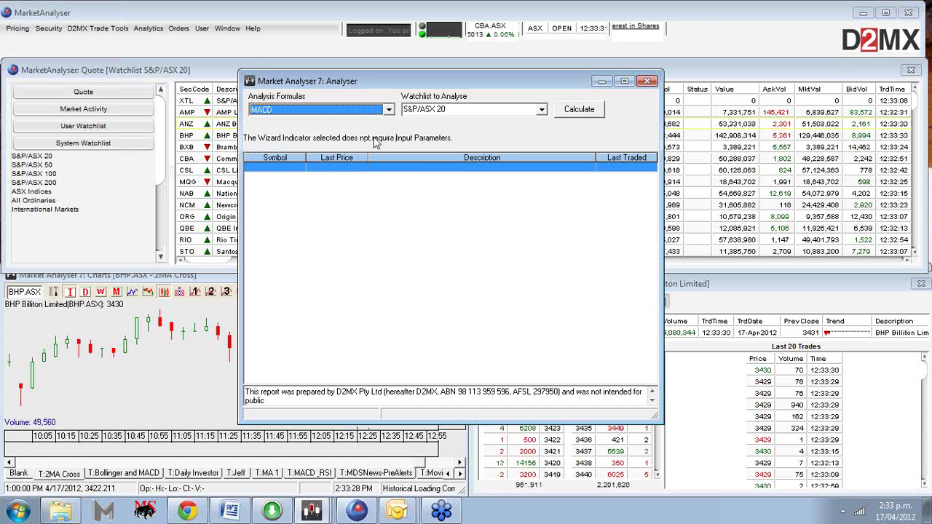
click(579, 109)
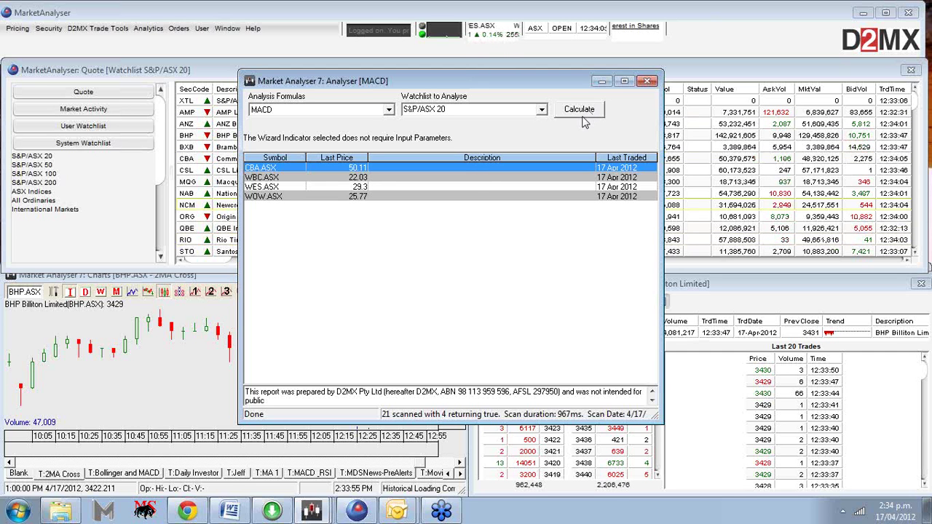
click(582, 117)
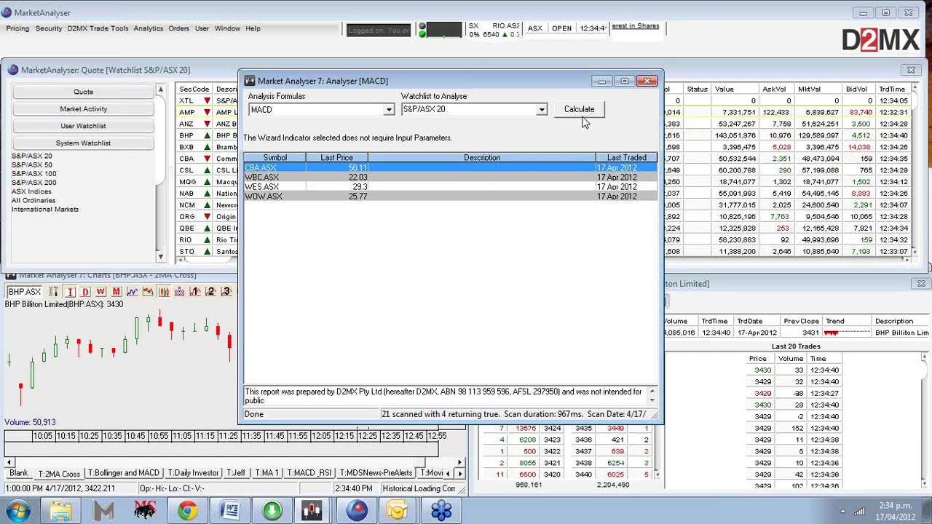
- Copy all four MACD scan results from CBA.ASX to WOW.ASX and import them from the clipboard into a cleared Quote list
drag(518, 81, 677, 73)
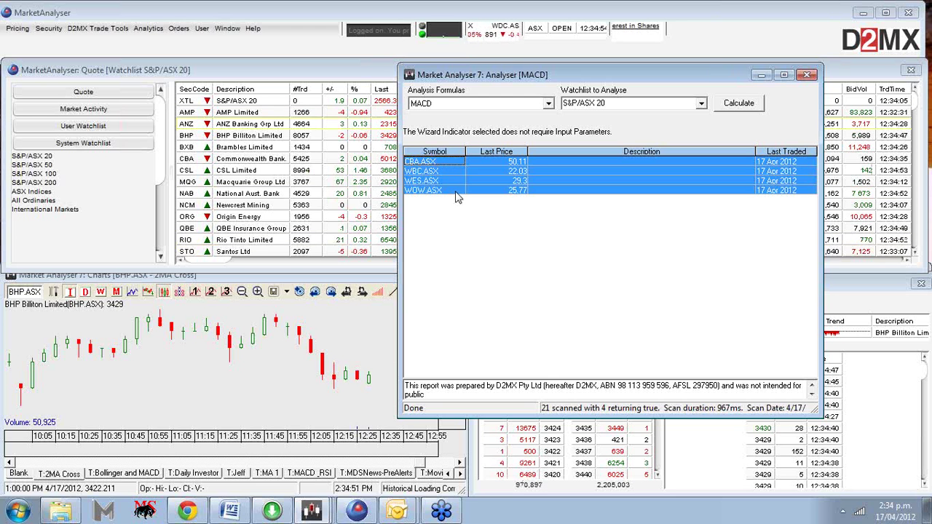
shift+click(455, 191)
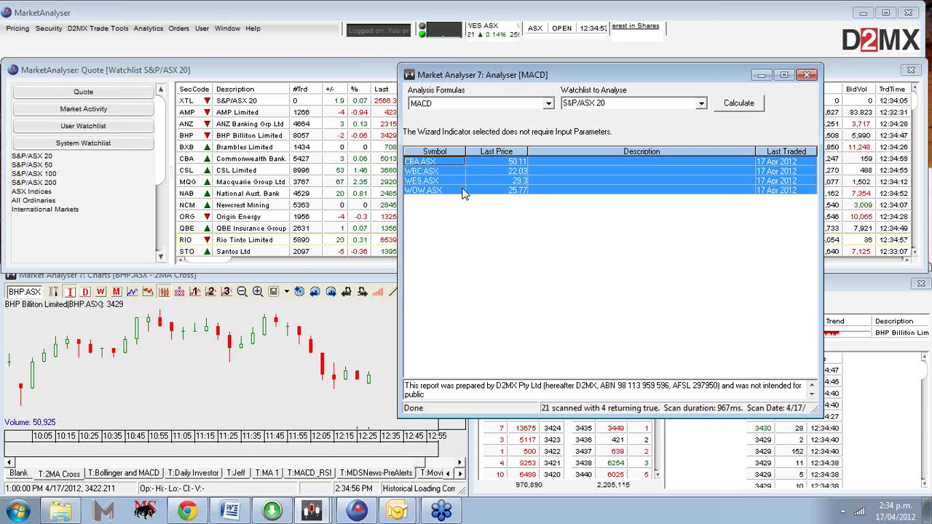
click(139, 120)
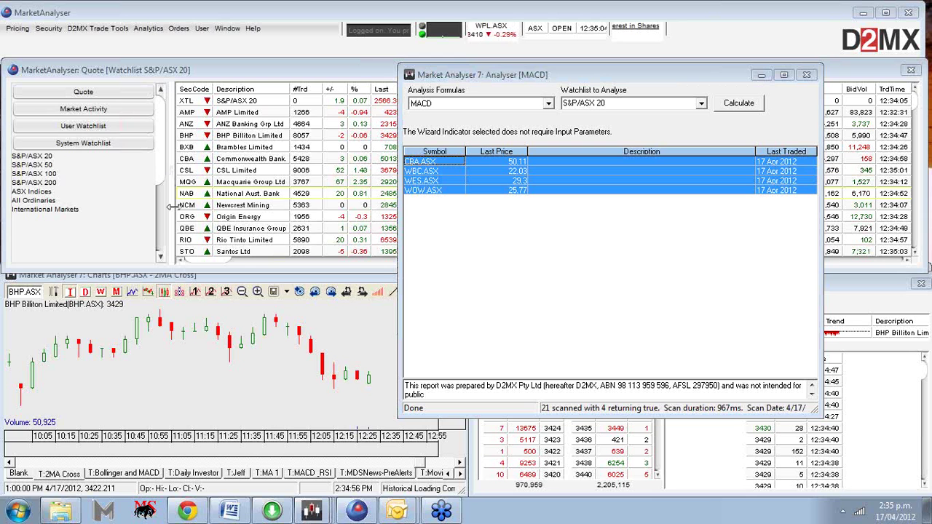
click(96, 93)
click(110, 135)
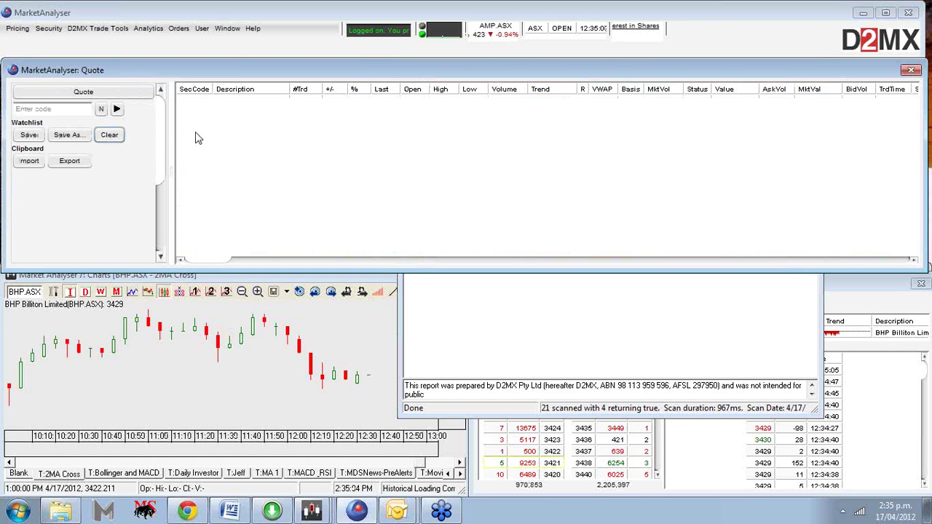
click(34, 165)
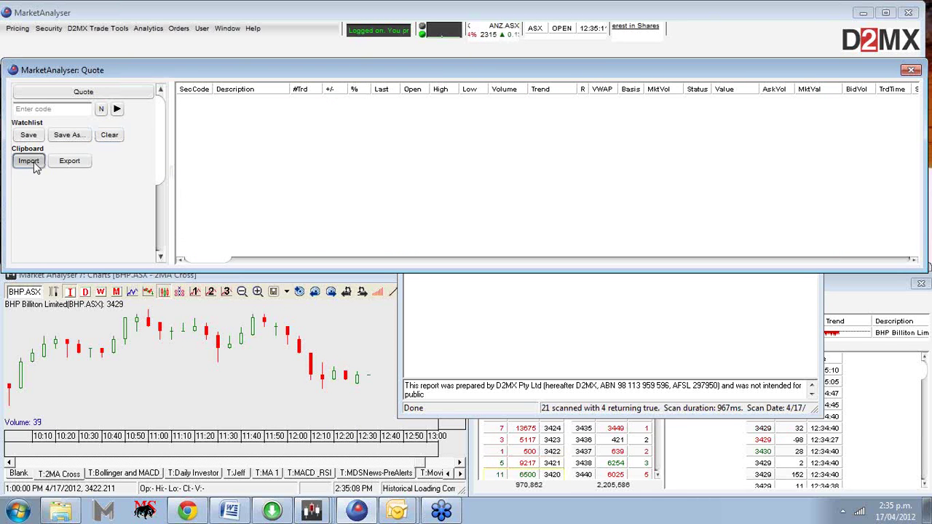
click(69, 161)
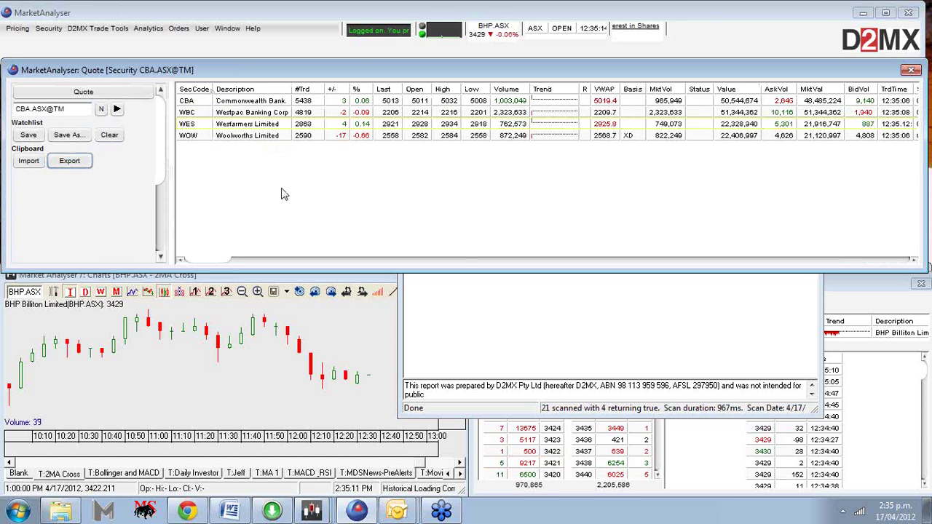
click(347, 339)
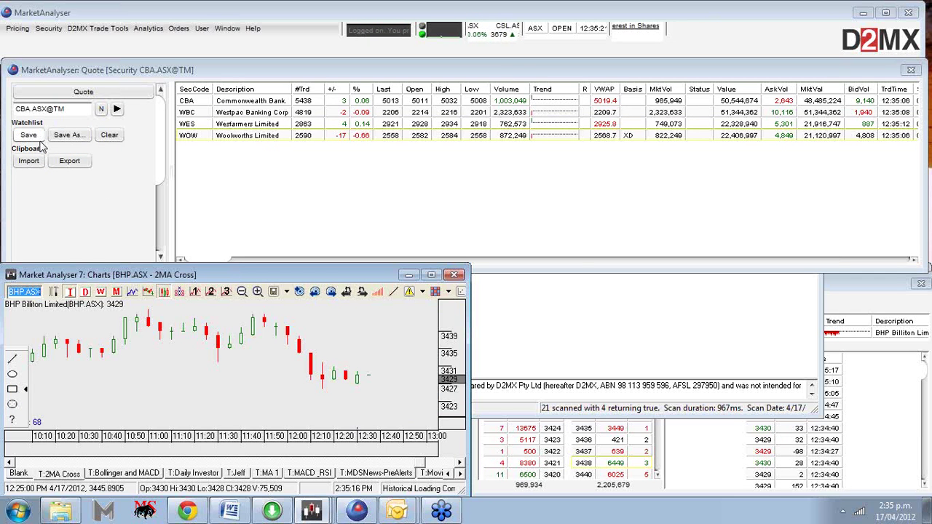
- Save the imported quote list as a new watchlist named "scan 1"
click(66, 134)
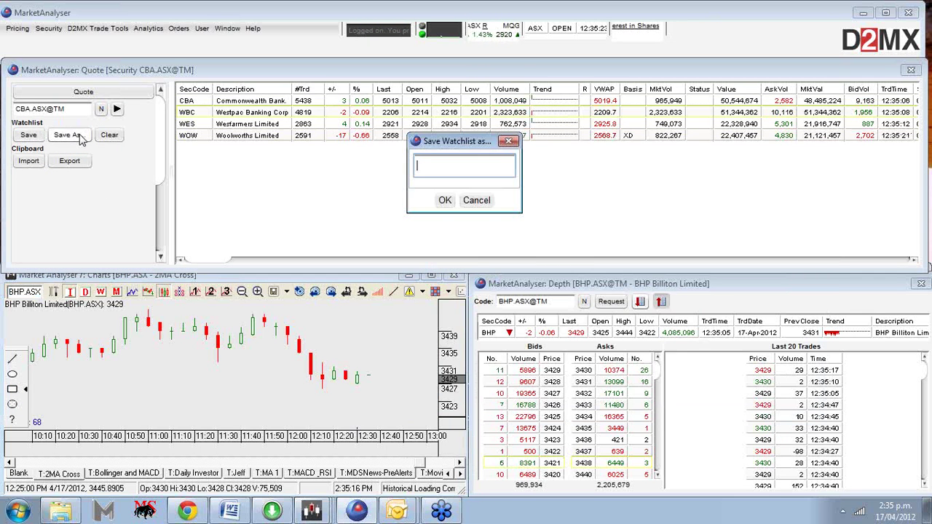
text(sca)
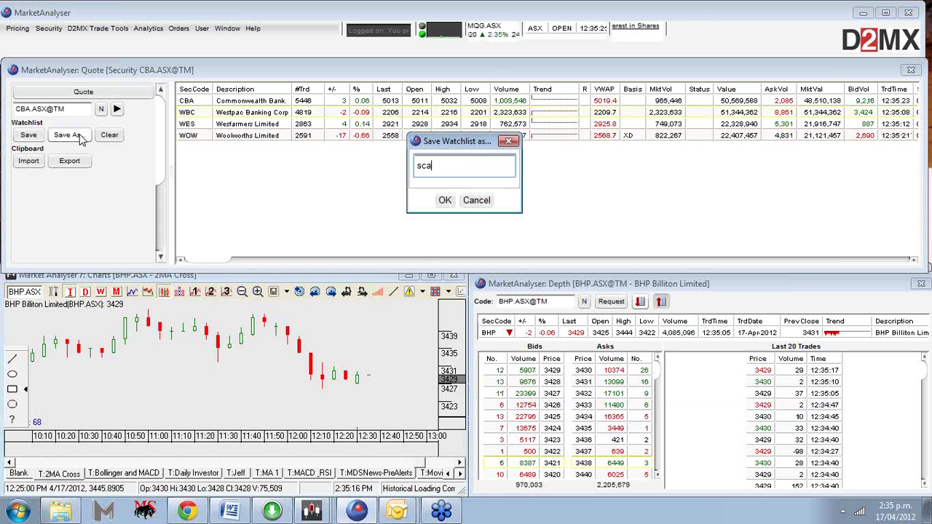
text(n 1)
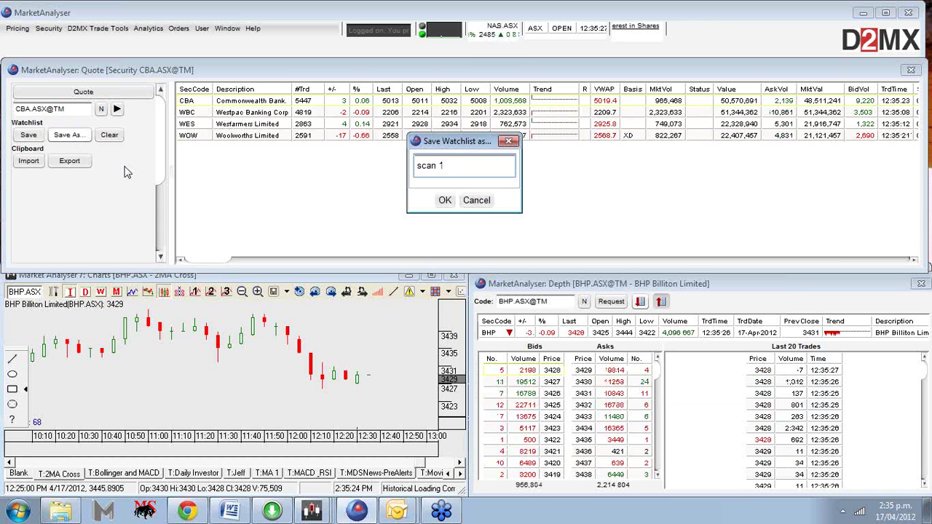
click(445, 199)
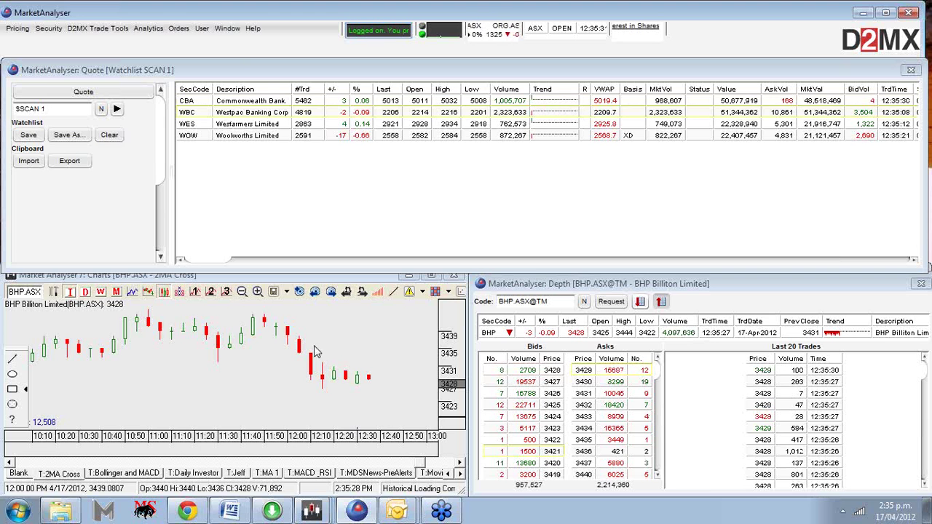
- Select the SCAN 1 watchlist for the BHP.ASX chart window
click(344, 349)
right_click(343, 350)
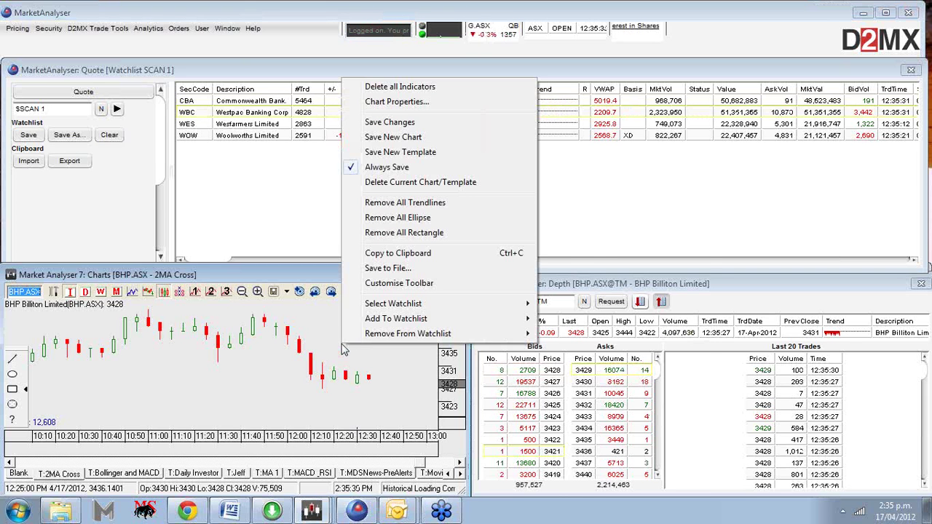
mouse_move(393, 306)
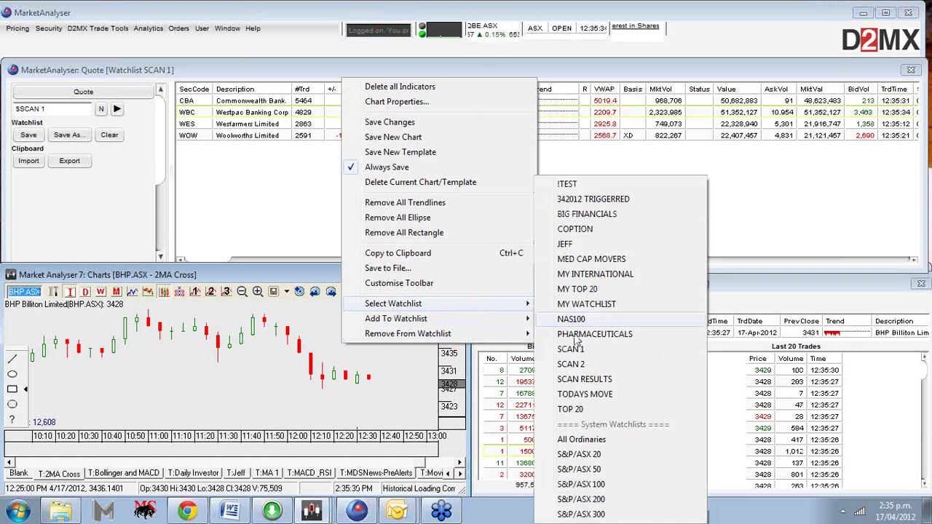
click(582, 357)
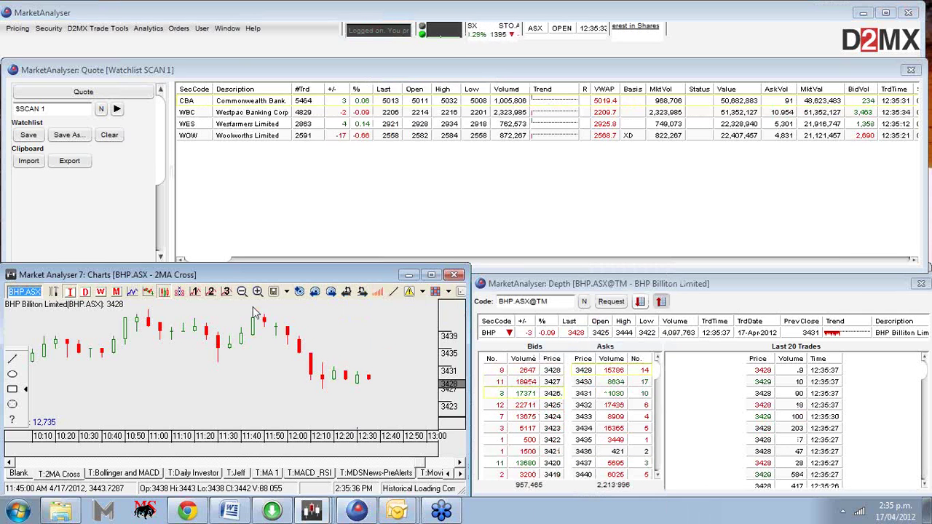
- Step the chart forward through the SCAN 1 securities from CBA.ASX to WOW.ASX
click(329, 293)
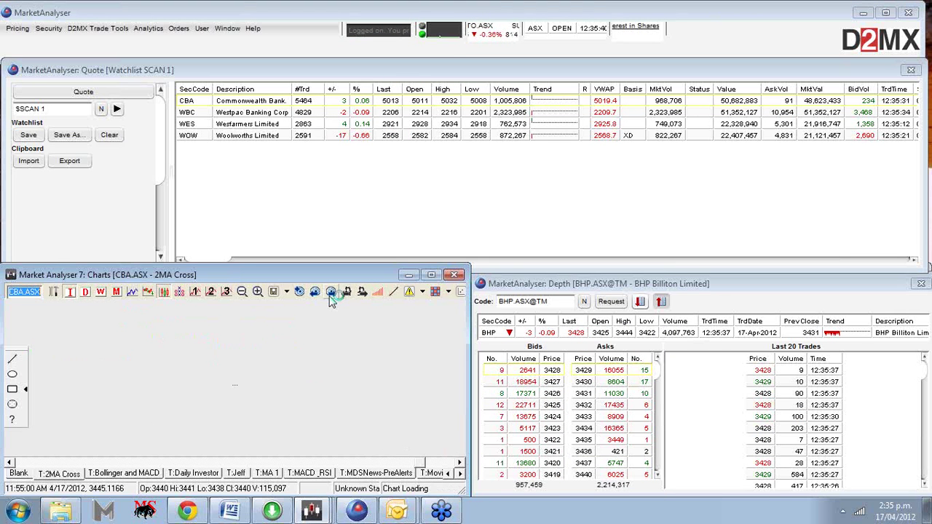
click(331, 292)
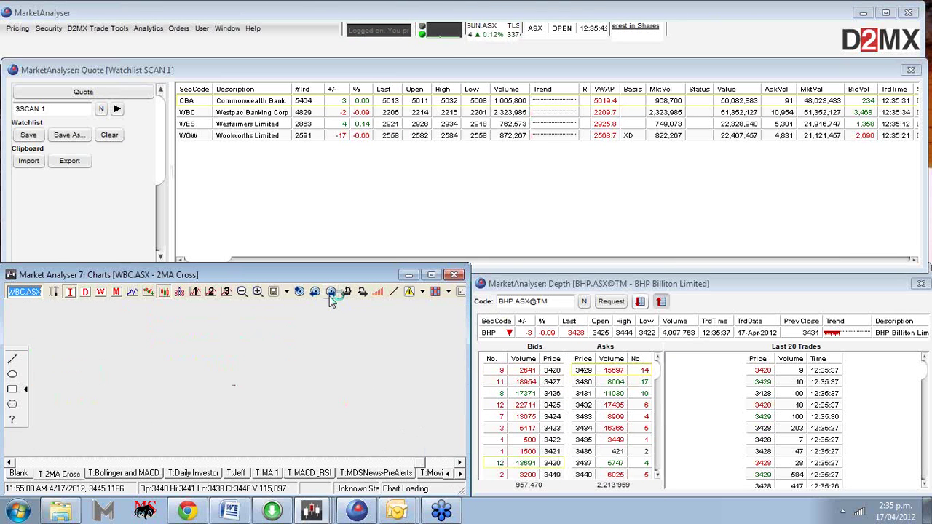
click(331, 293)
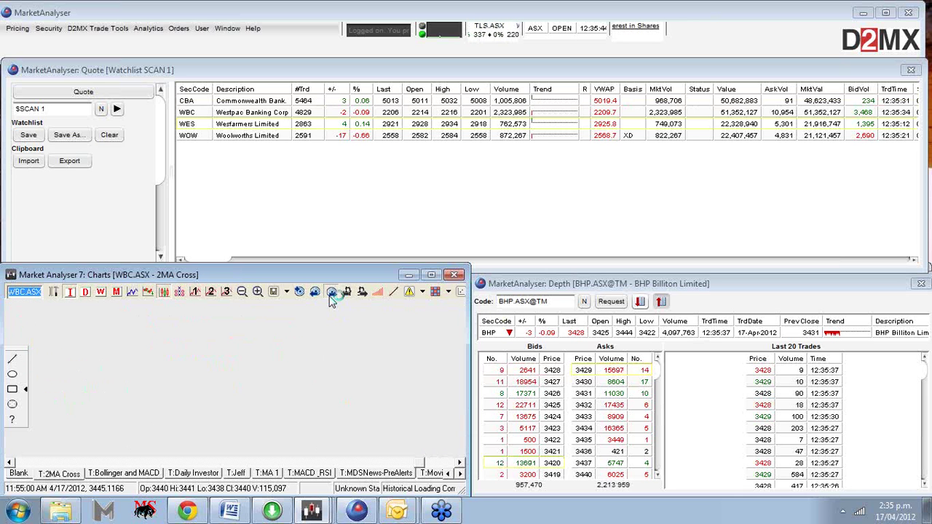
click(331, 294)
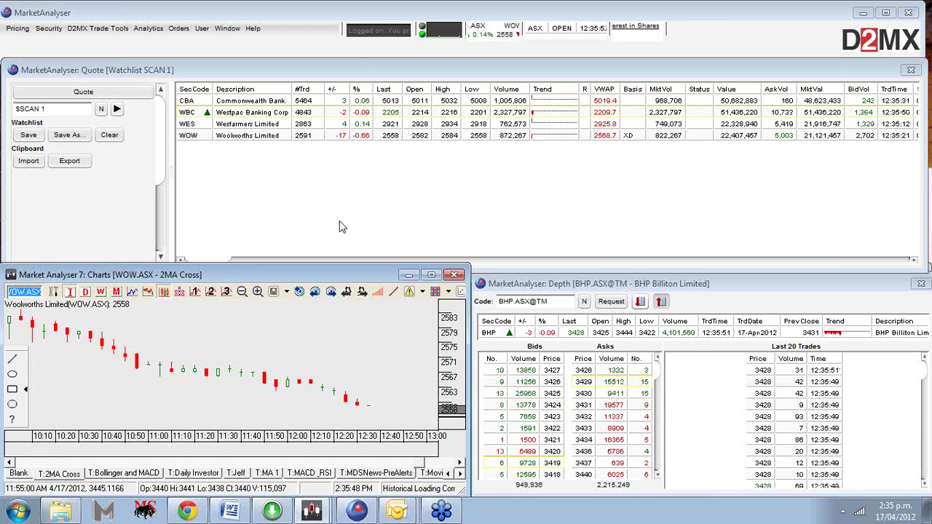
- Chart CBA.ASX from the latest Analyser results and bring the Analyser [MACD] window into view above the charts
click(363, 291)
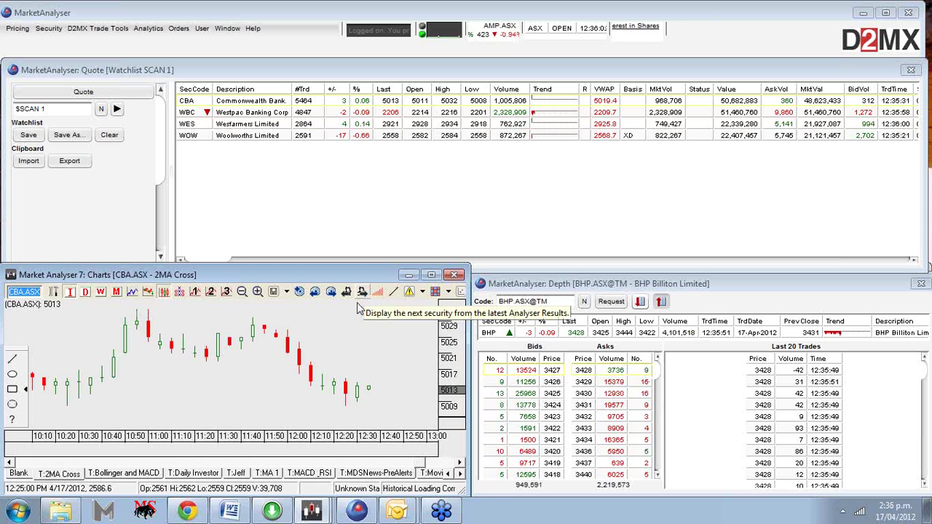
mouse_move(311, 511)
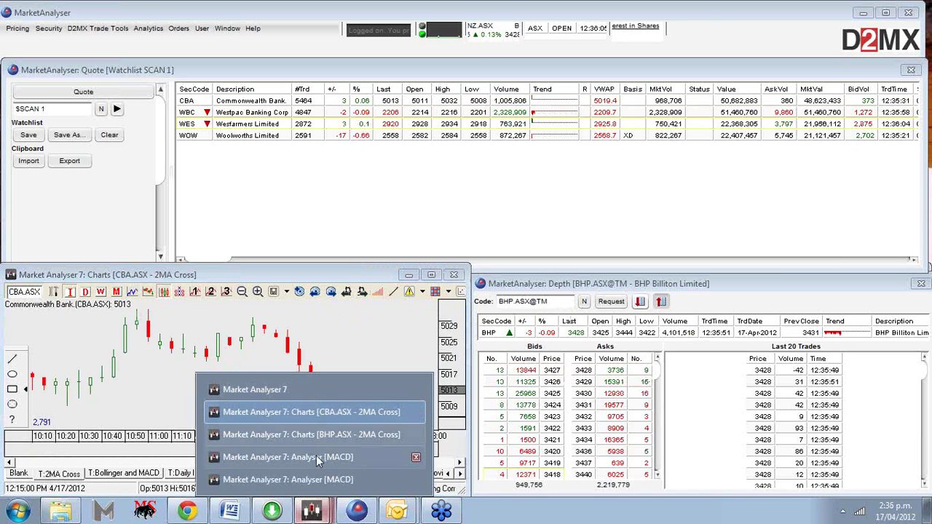
click(318, 434)
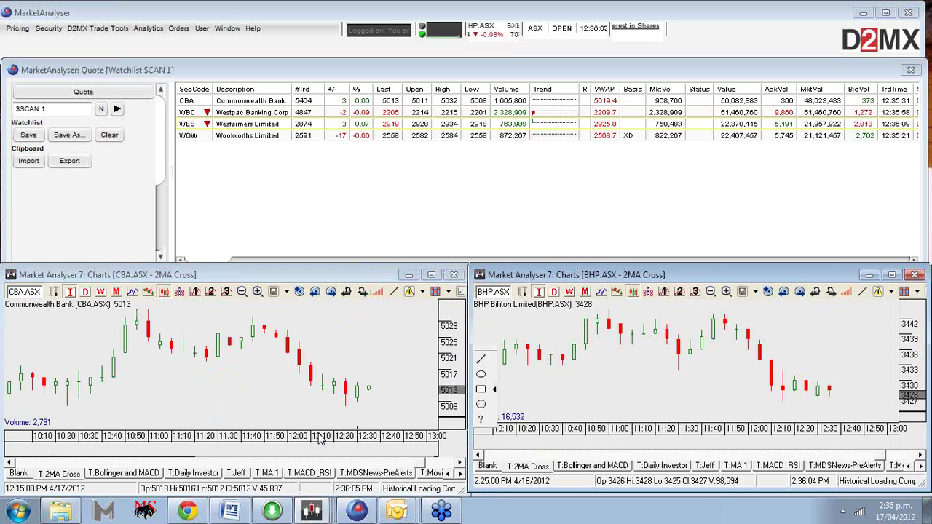
click(313, 514)
click(313, 410)
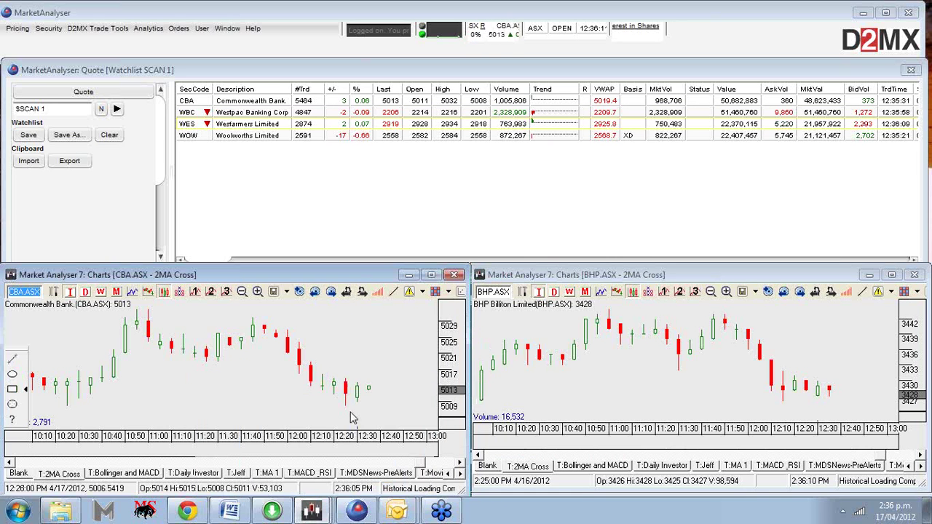
click(324, 514)
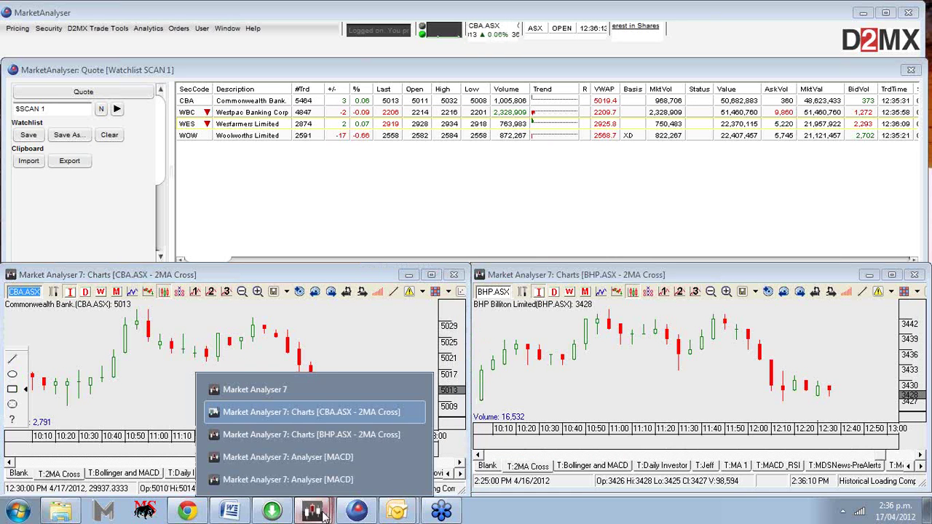
click(334, 456)
drag(696, 111, 616, 58)
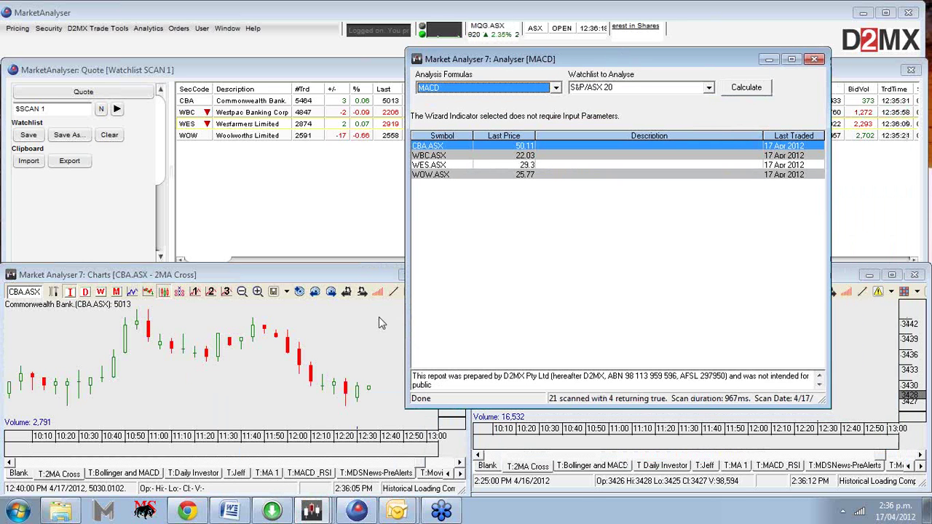
- Cycle the chart forward through the latest Analyser results, past WOW.ASX and CBA.ASX, and stop on WBC.ASX
click(377, 325)
click(362, 291)
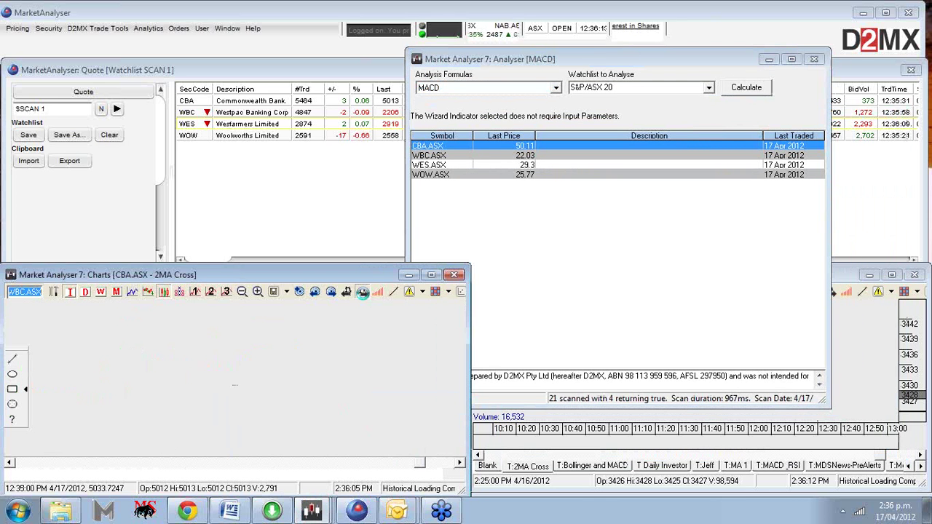
click(363, 294)
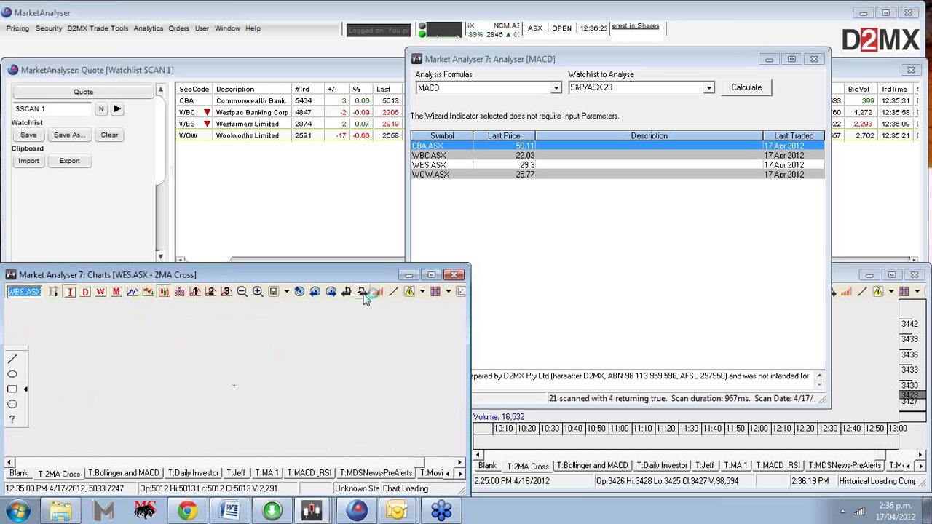
click(364, 294)
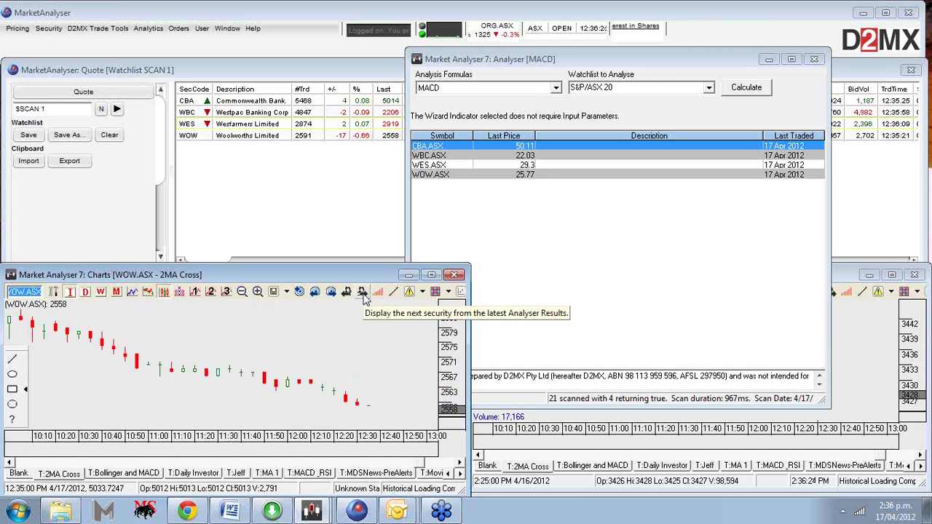
click(364, 295)
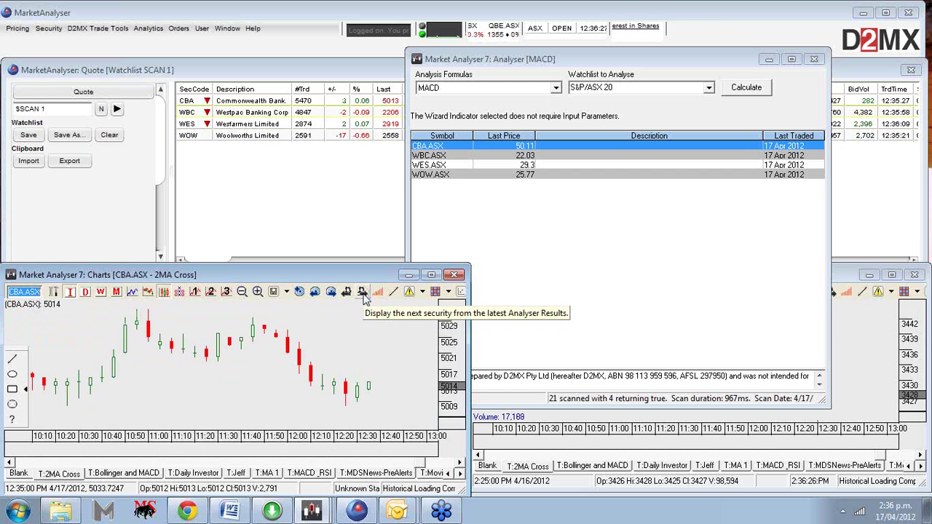
click(364, 295)
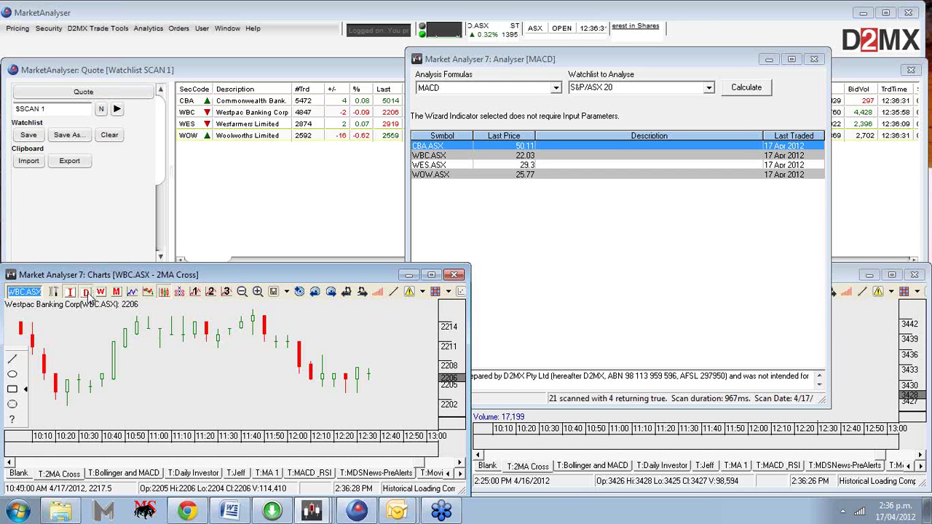
- Switch the WBC.ASX chart to daily bars and step back and forth through the Analyser results, ending on WES.ASX
click(147, 293)
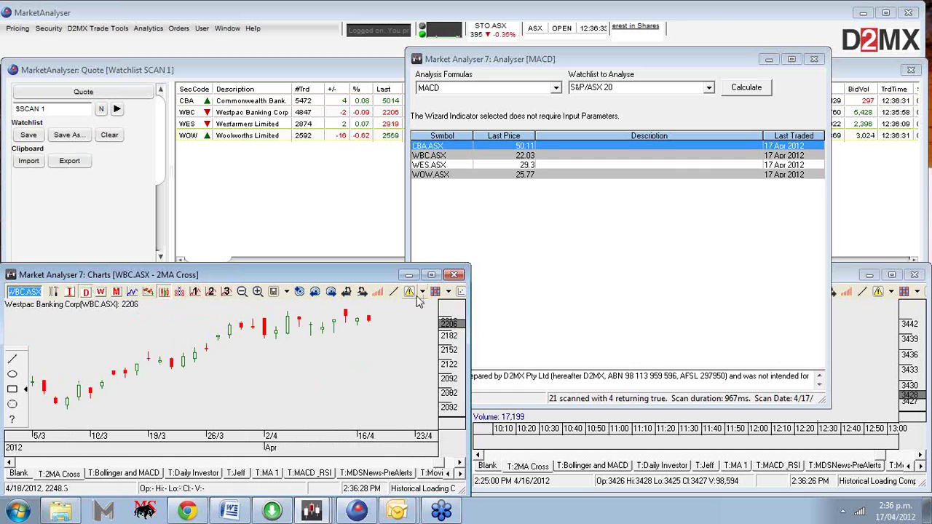
click(362, 292)
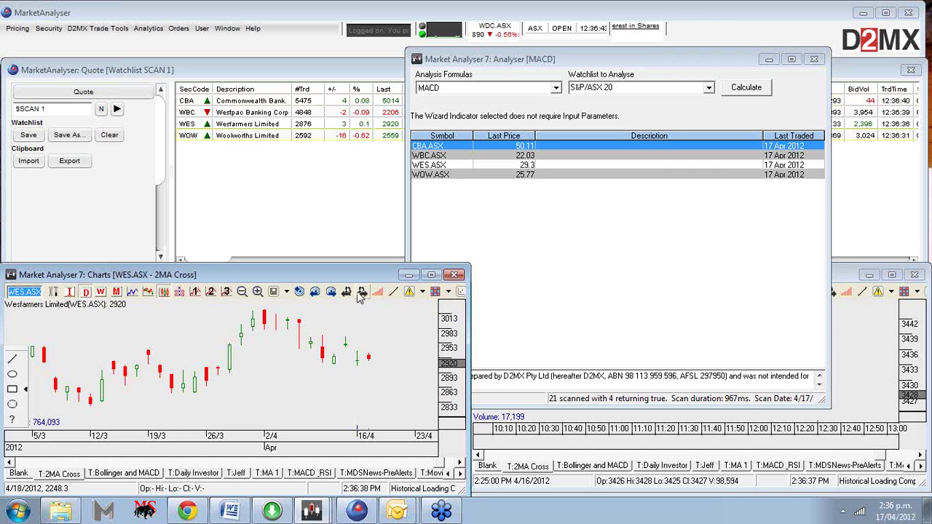
click(345, 291)
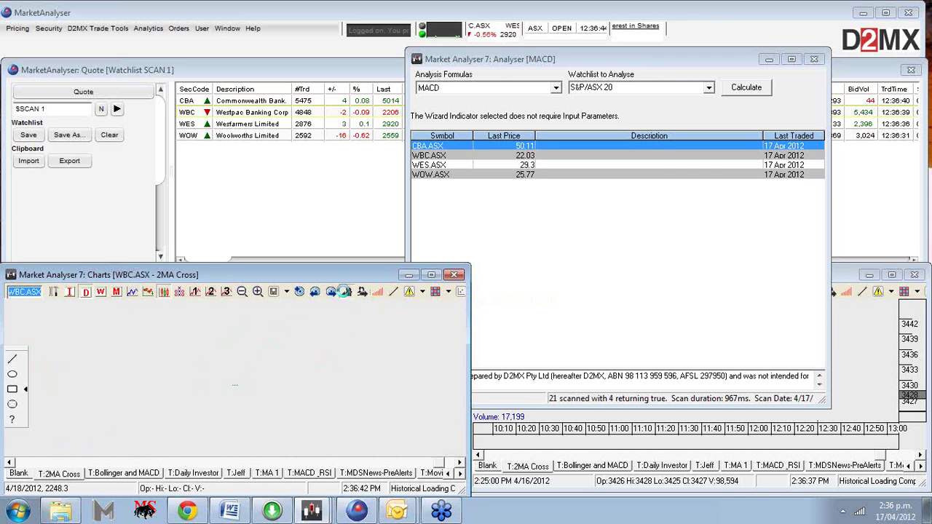
click(362, 291)
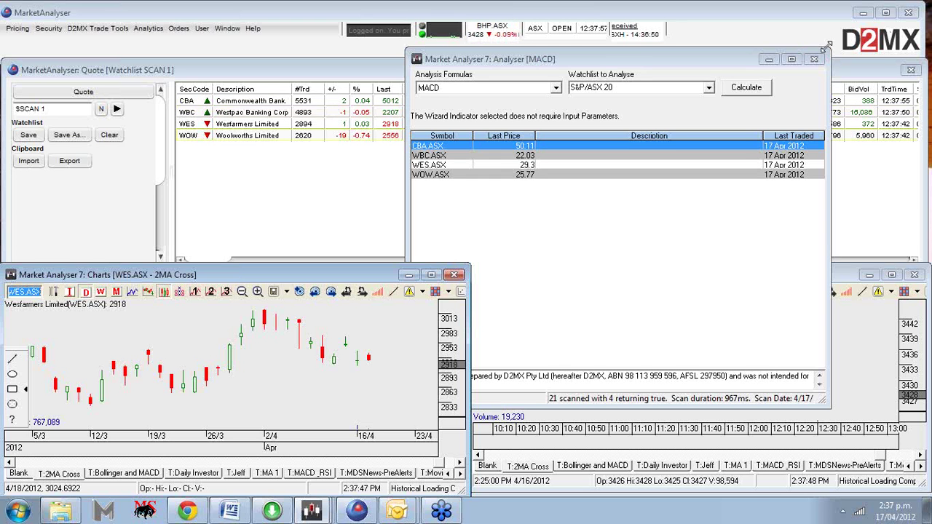
- Move the Analyser window clear of the quote list and scan the S&P/ASX 20 with the Retracement Indicator formula
click(671, 67)
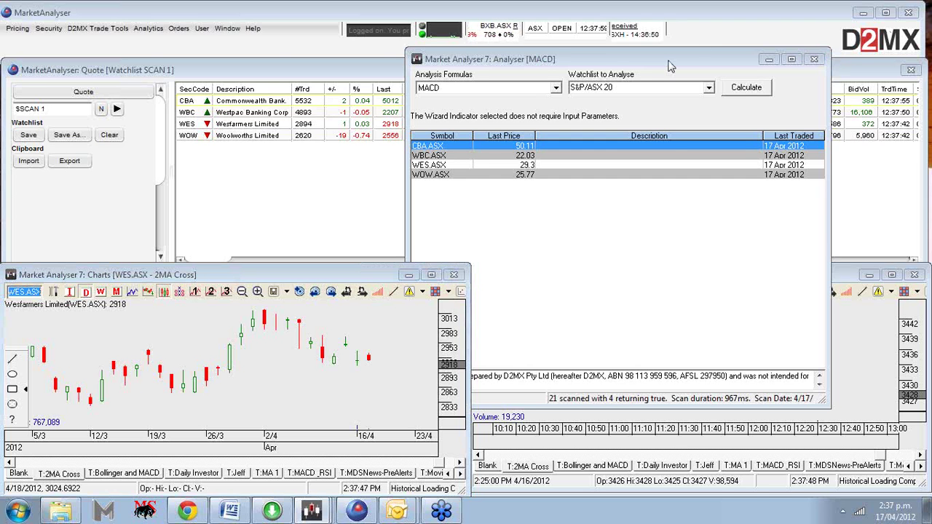
drag(670, 67, 421, 70)
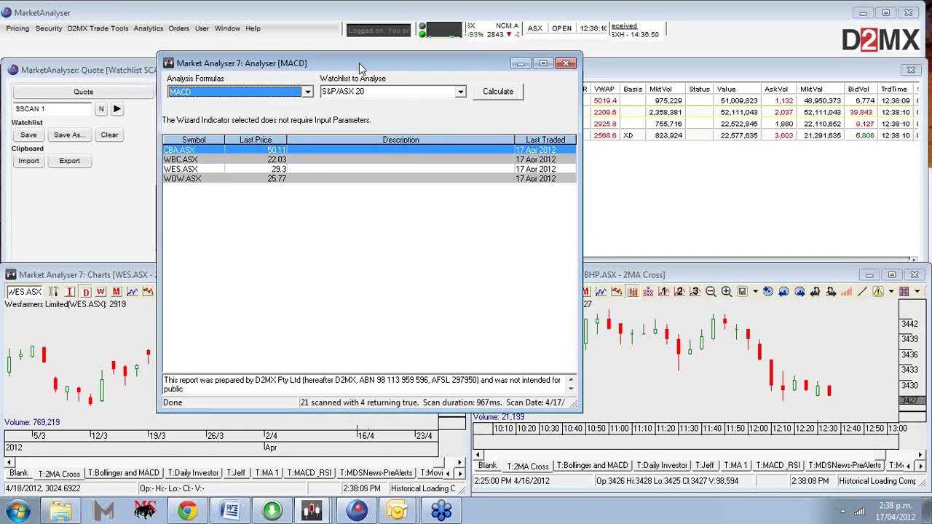
drag(359, 63, 530, 67)
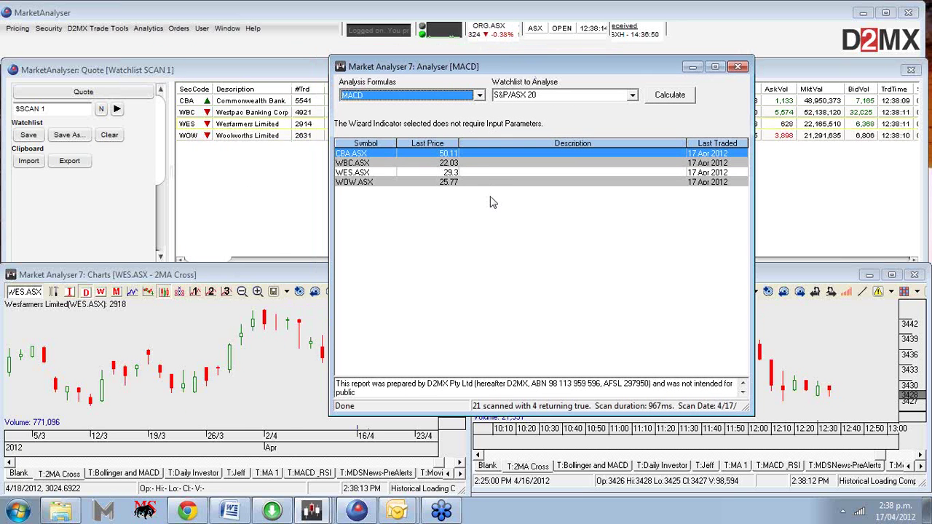
click(479, 95)
scroll(441, 140, down, 2)
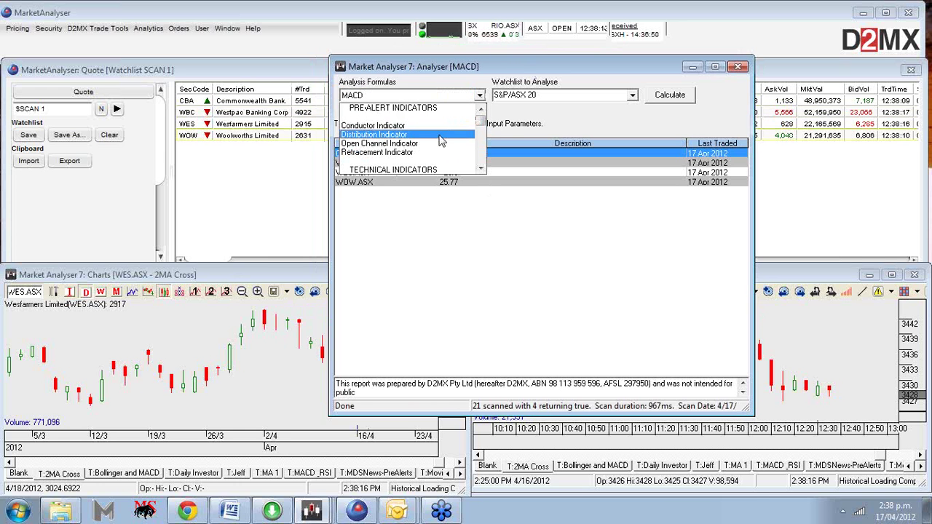
click(445, 152)
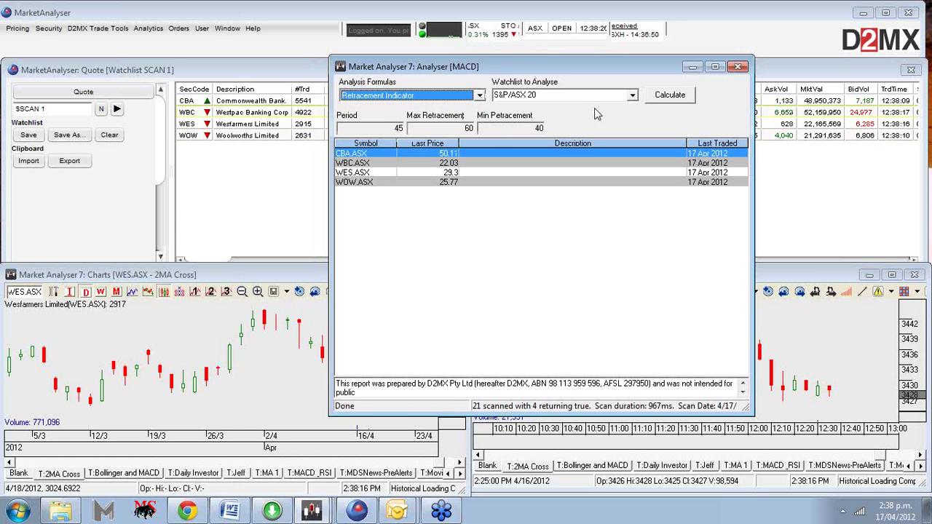
click(661, 99)
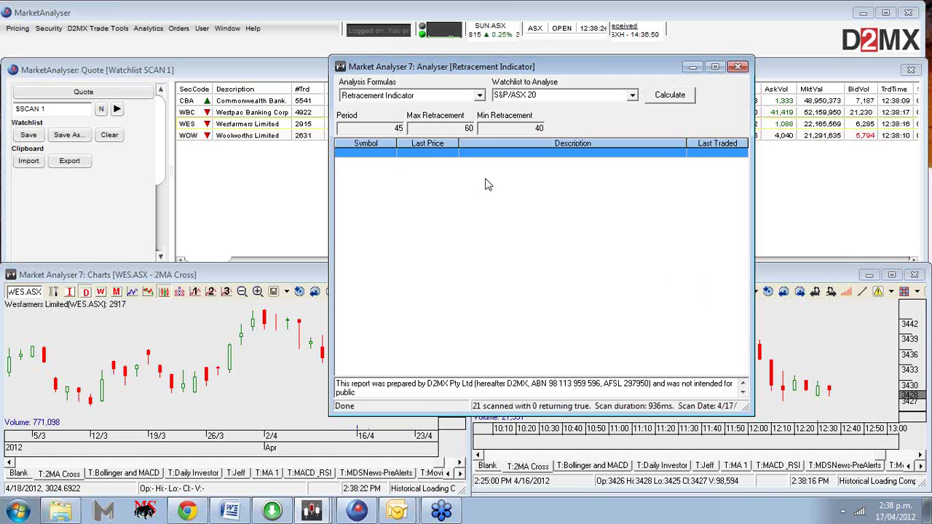
- Scan the S&P/ASX 20 with the Price Change Above Below formula
click(479, 95)
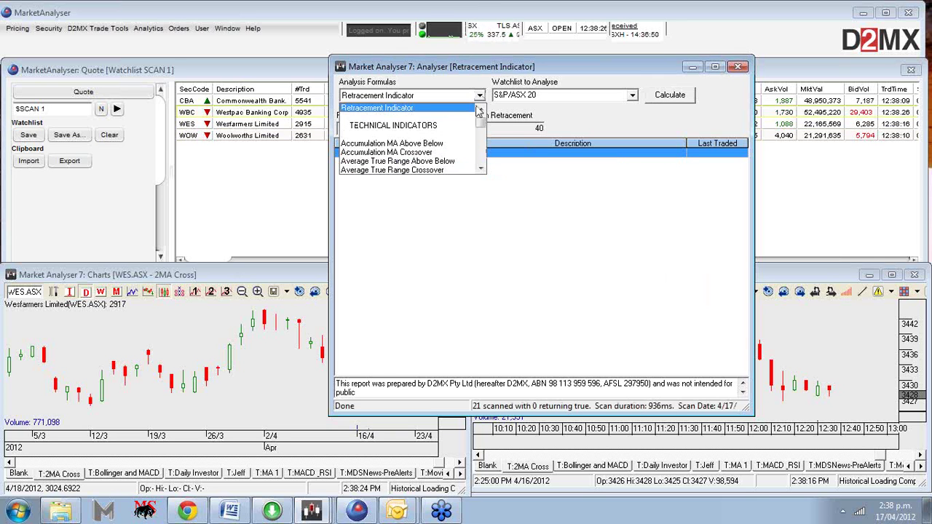
drag(479, 113, 483, 140)
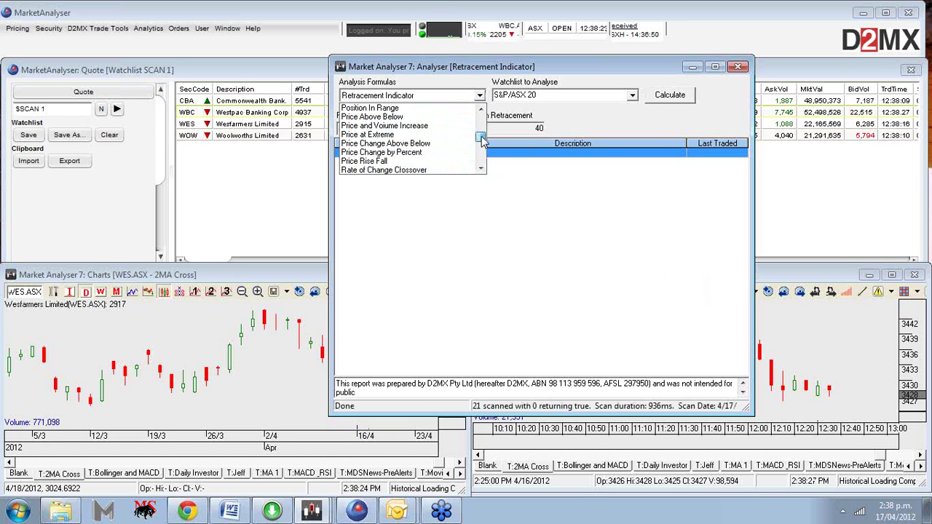
click(455, 144)
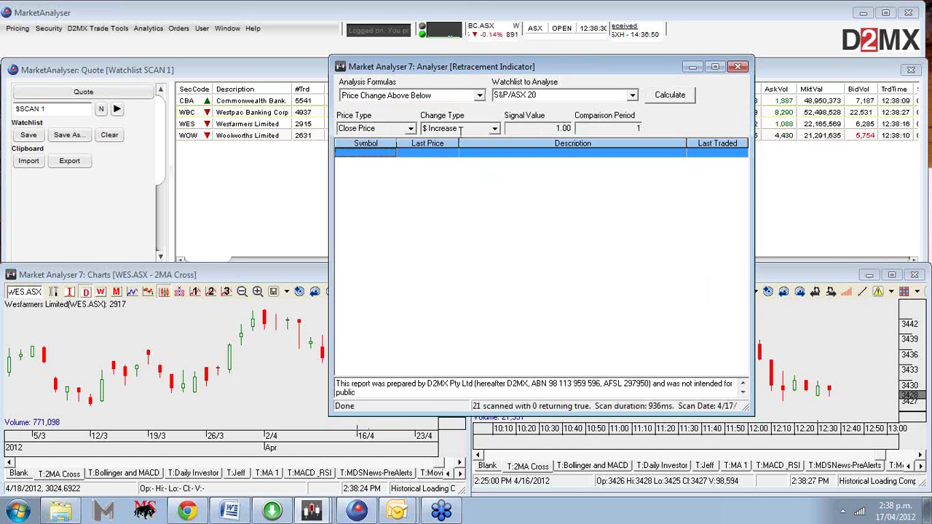
click(664, 101)
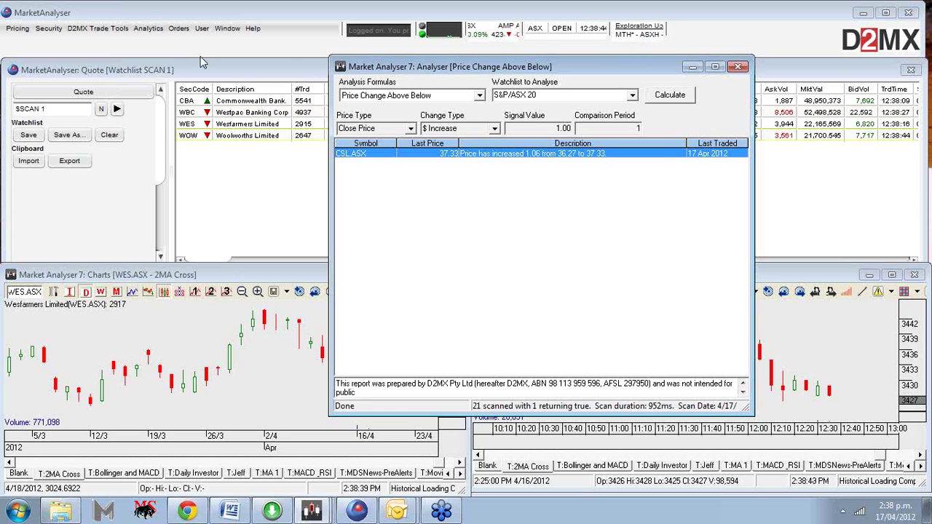
- Open the Analyser Wizard and review the CCI Above Below and MA Above Below parameters of the Test combination
click(102, 29)
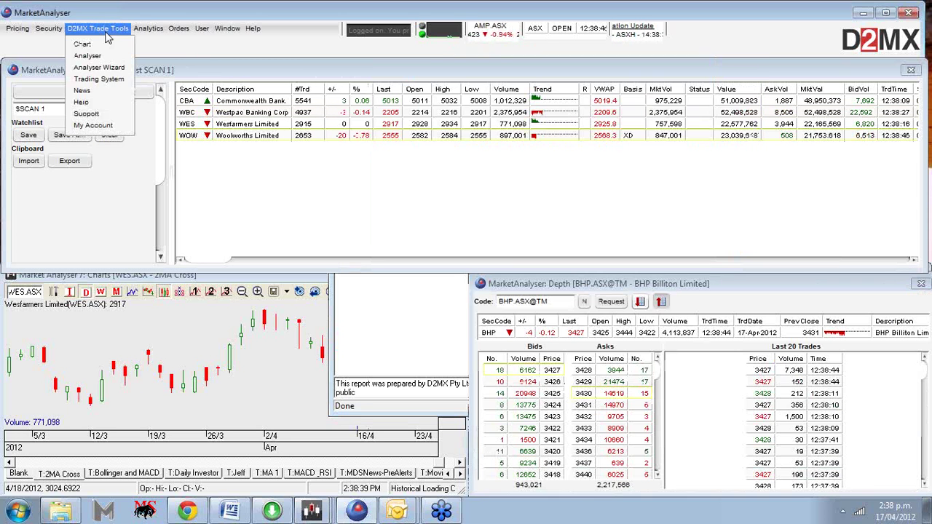
click(512, 180)
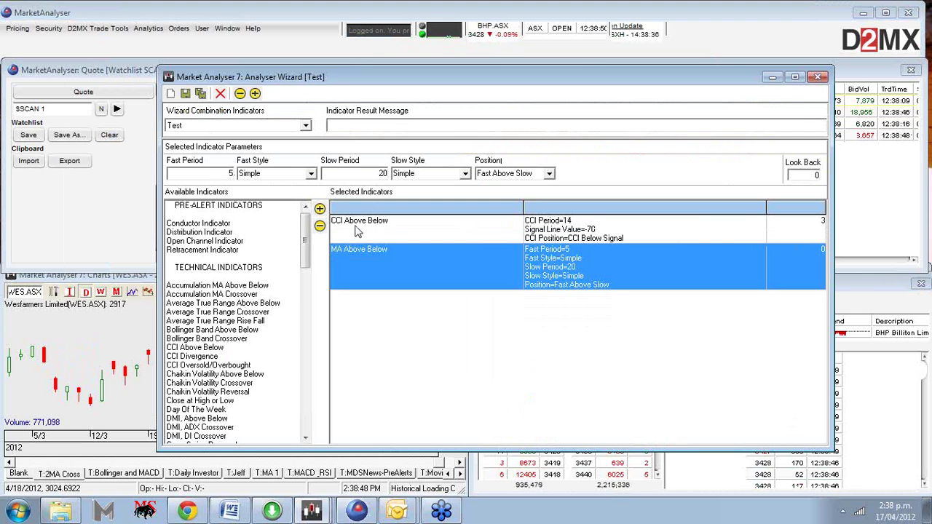
click(357, 227)
click(373, 257)
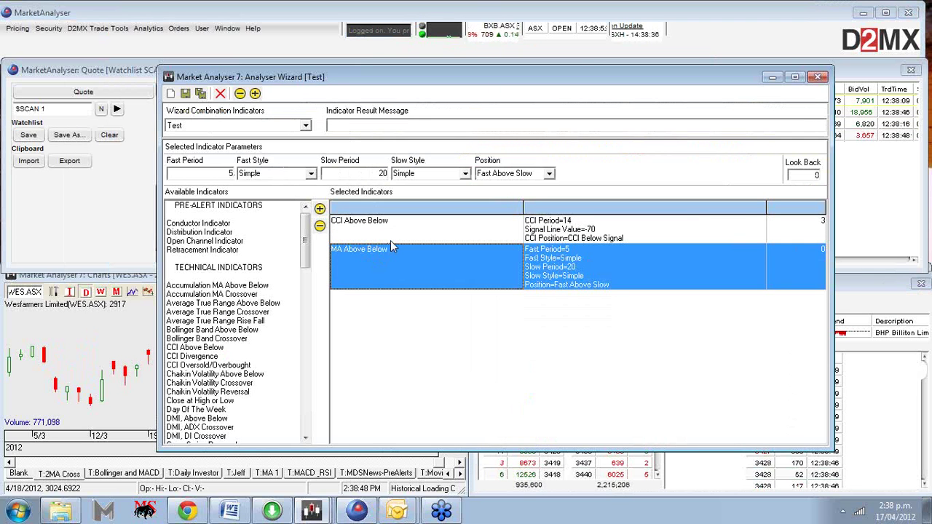
click(392, 233)
click(396, 256)
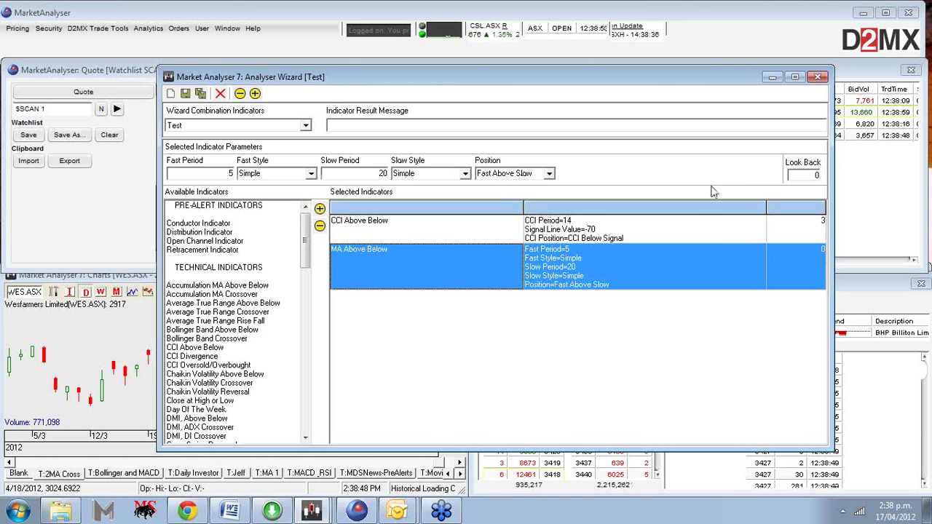
click(629, 233)
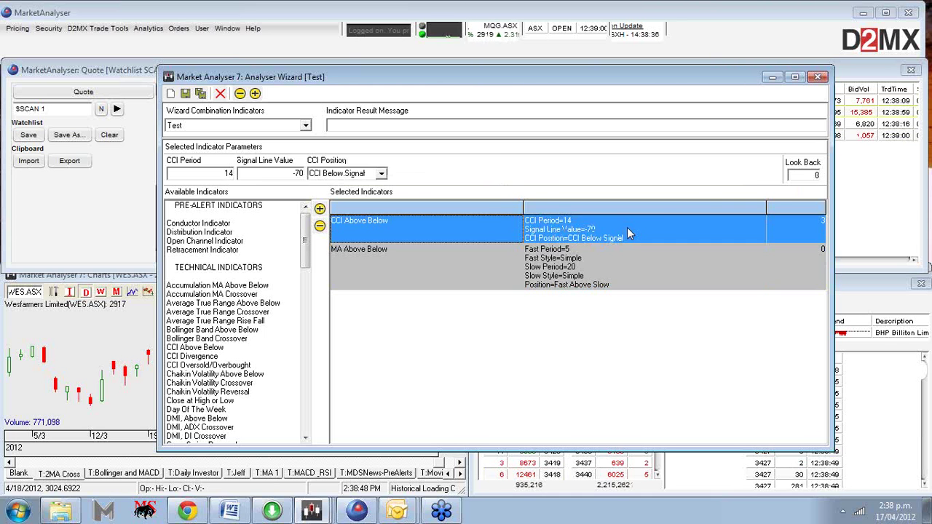
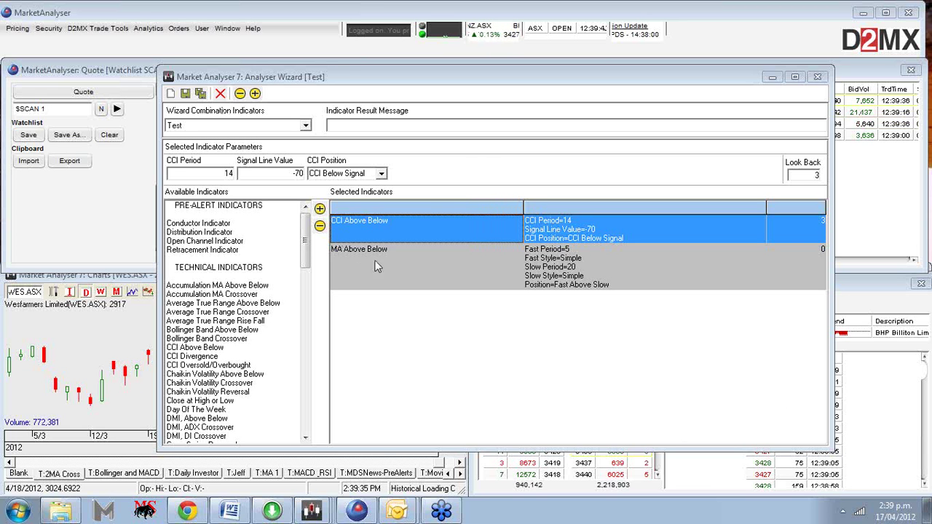
- Create a new wizard combination indicator, using a person's first name as its title
click(172, 94)
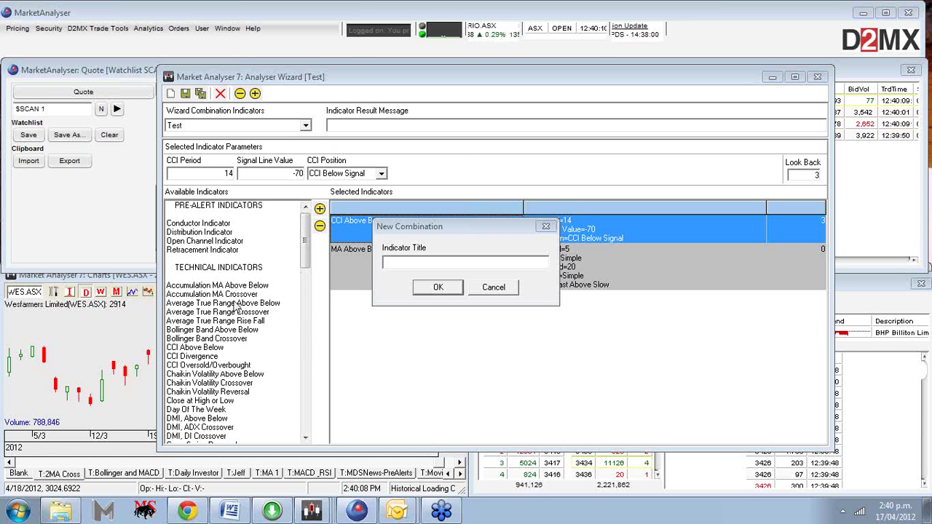
click(308, 244)
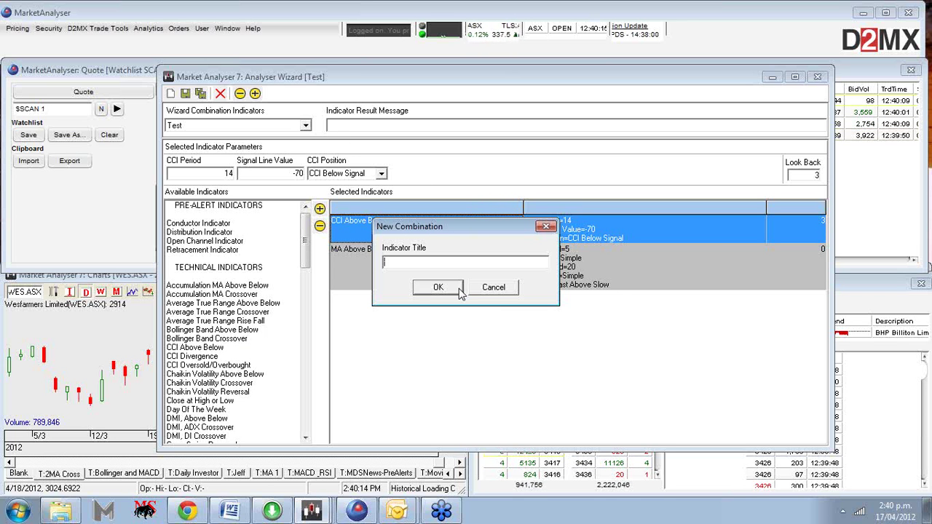
text(Jason)
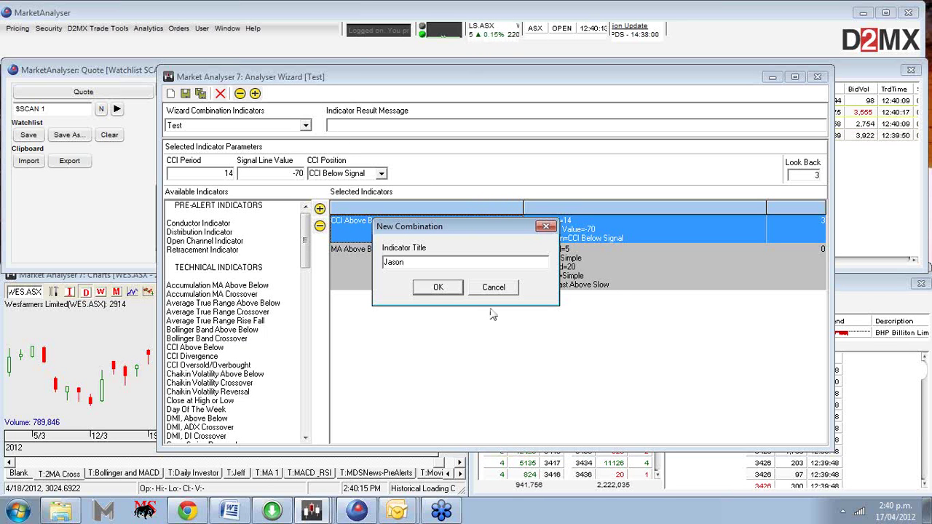
click(455, 290)
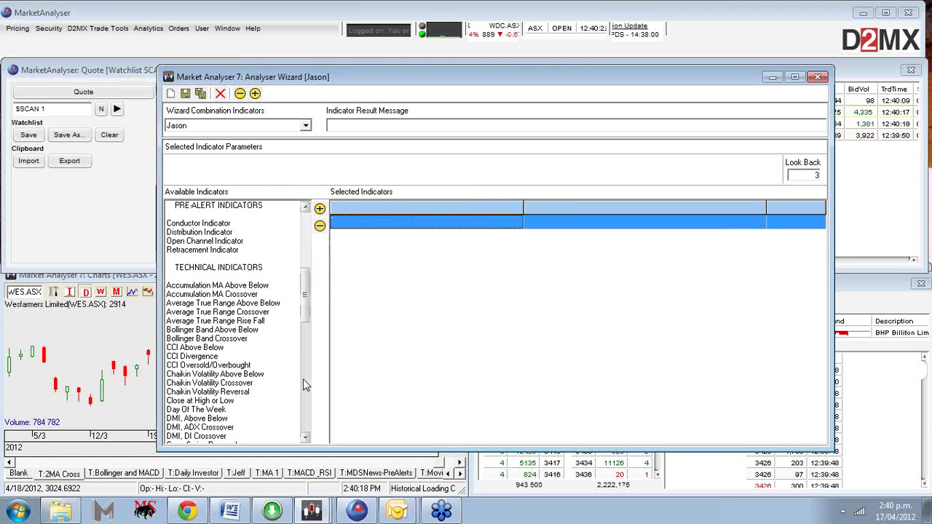
scroll(304, 378, down, 8)
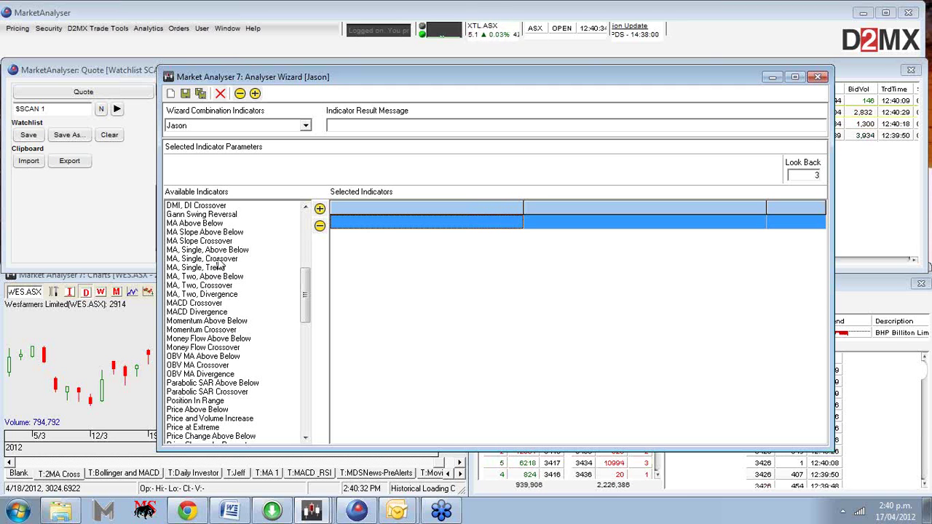
click(218, 260)
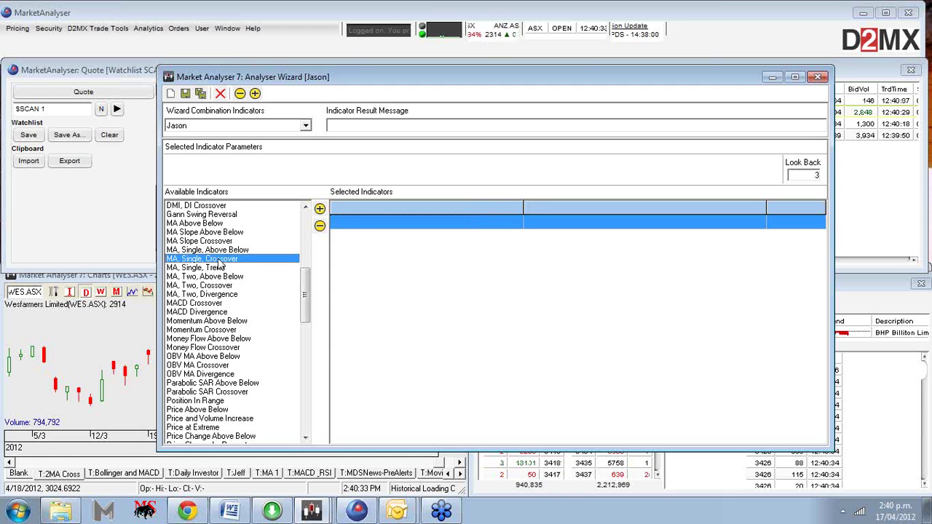
click(319, 209)
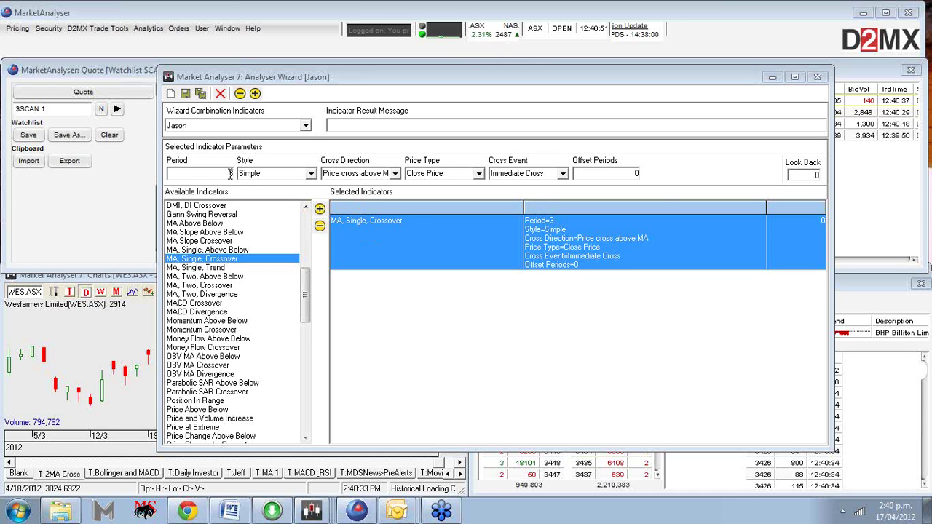
click(320, 227)
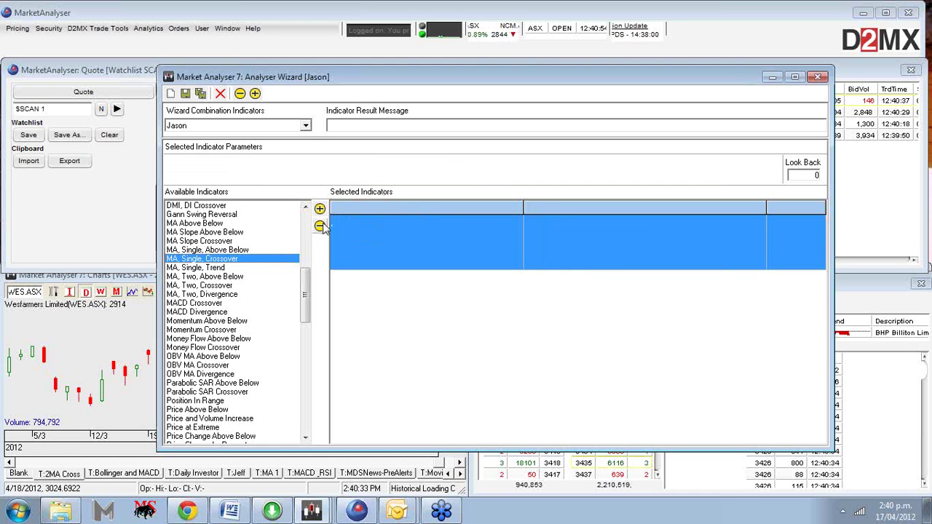
- Add the MA, Two, Crossover indicator to the new combination and set its fast period to 5
click(210, 287)
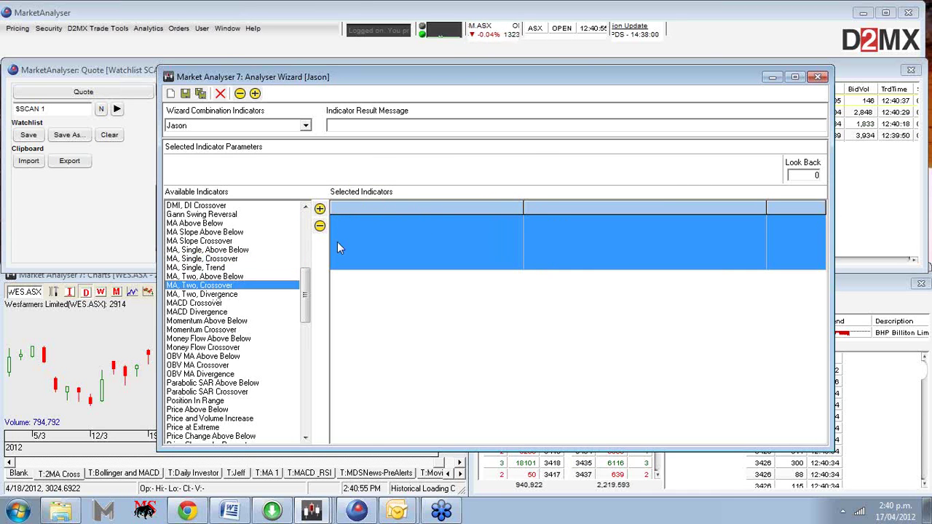
click(319, 209)
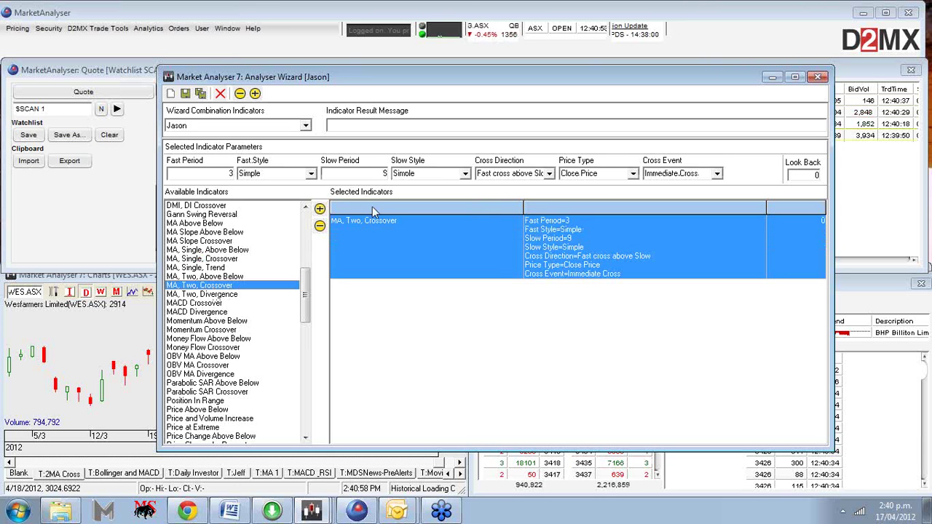
double_click(228, 173)
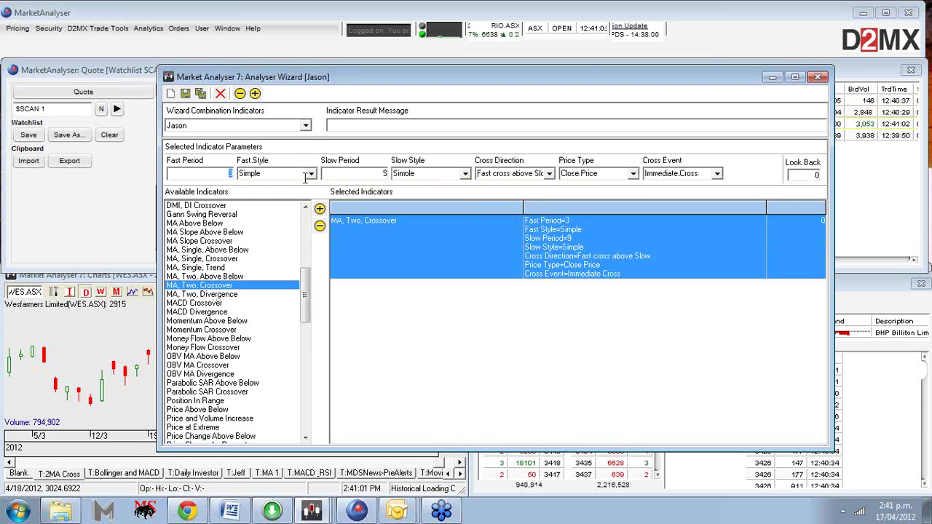
click(866, 397)
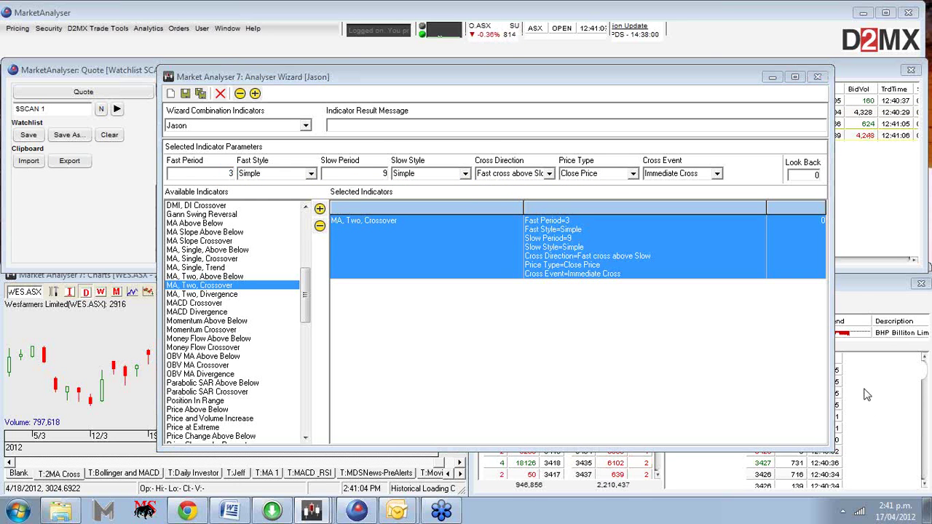
click(244, 174)
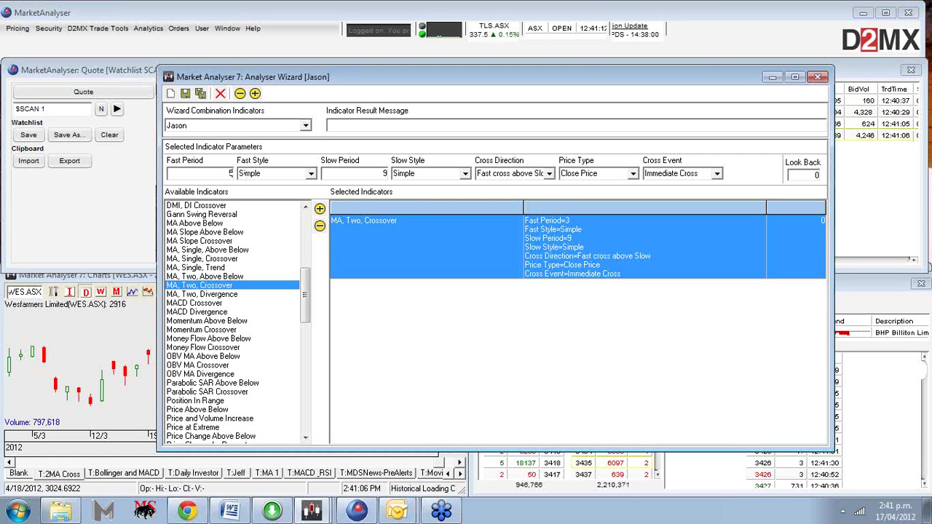
- Set the crossover's slow period to 300, slow style to Exponential and look back to 5, and save the combination indicator
click(373, 174)
text(300)
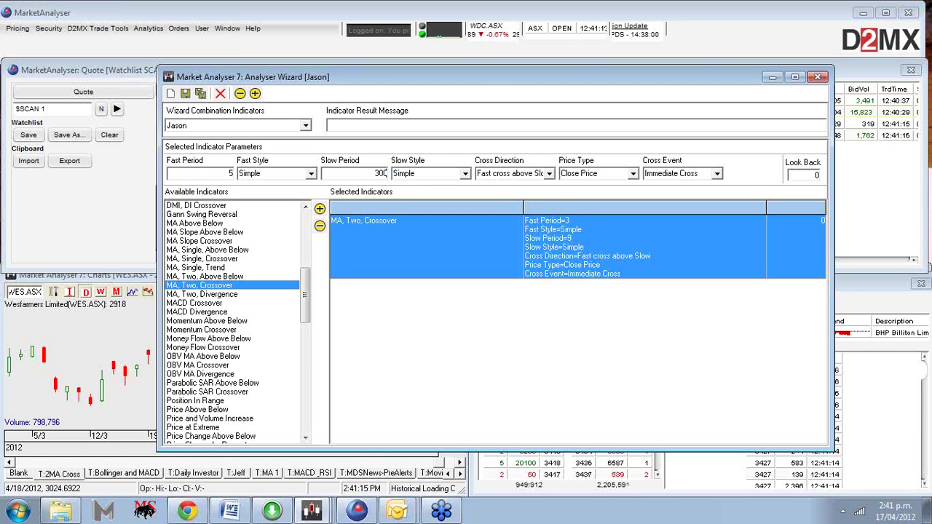
click(447, 173)
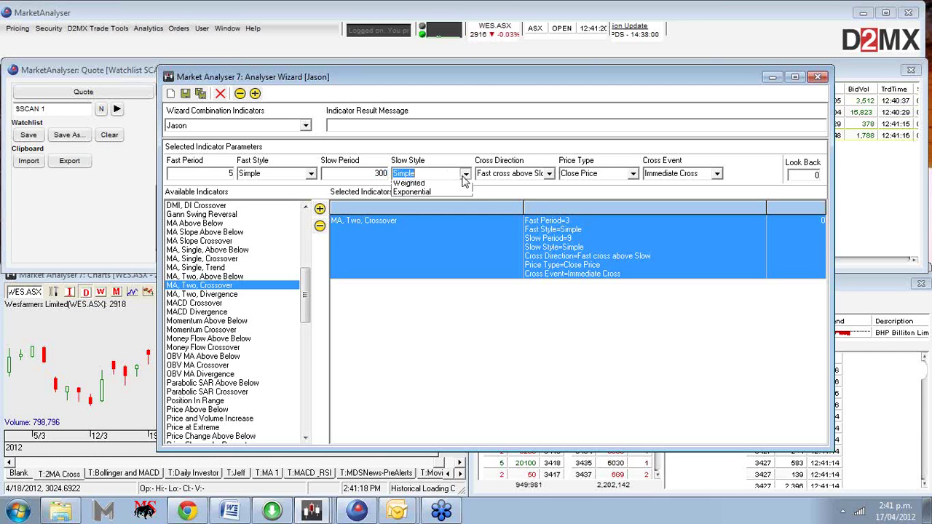
click(444, 205)
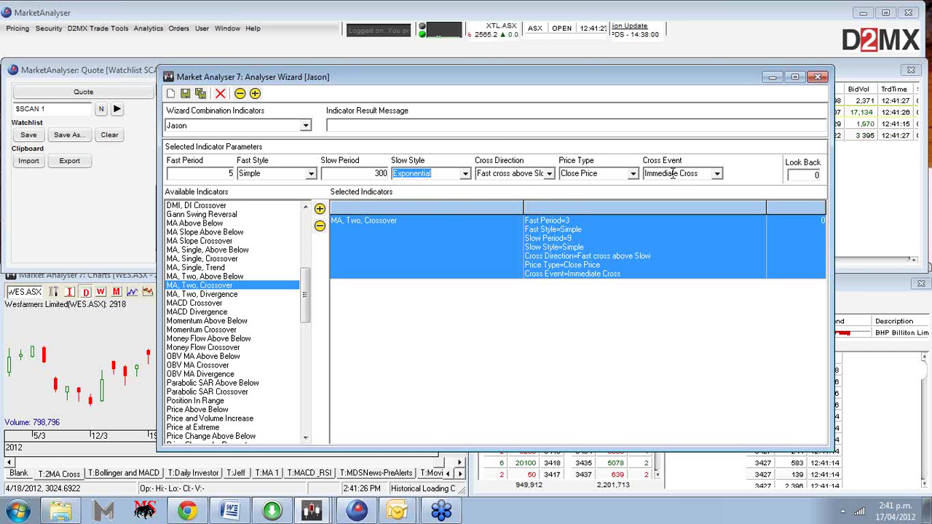
double_click(811, 177)
text(5)
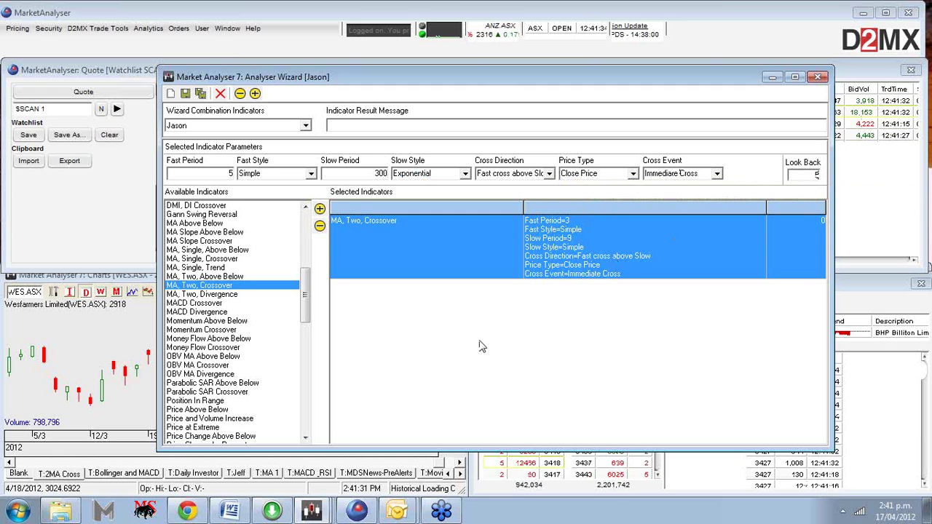
click(478, 285)
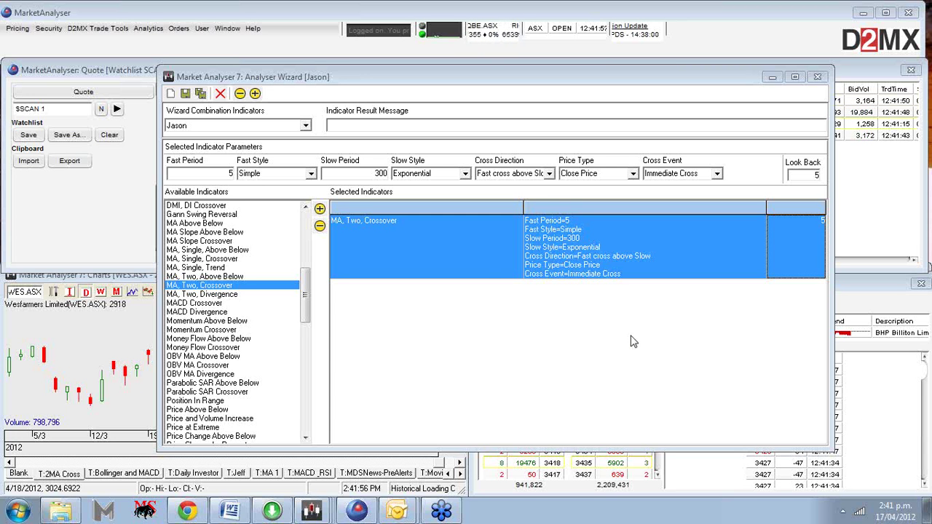
click(185, 93)
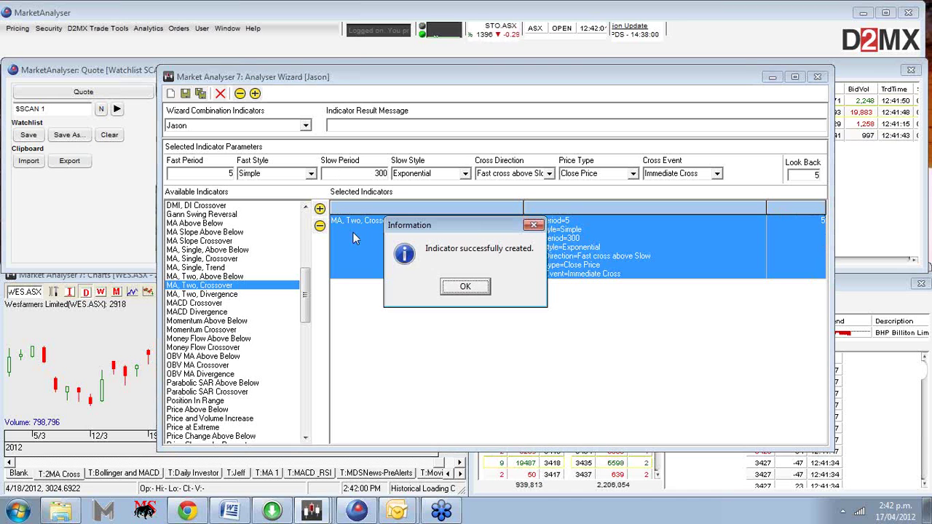
click(474, 289)
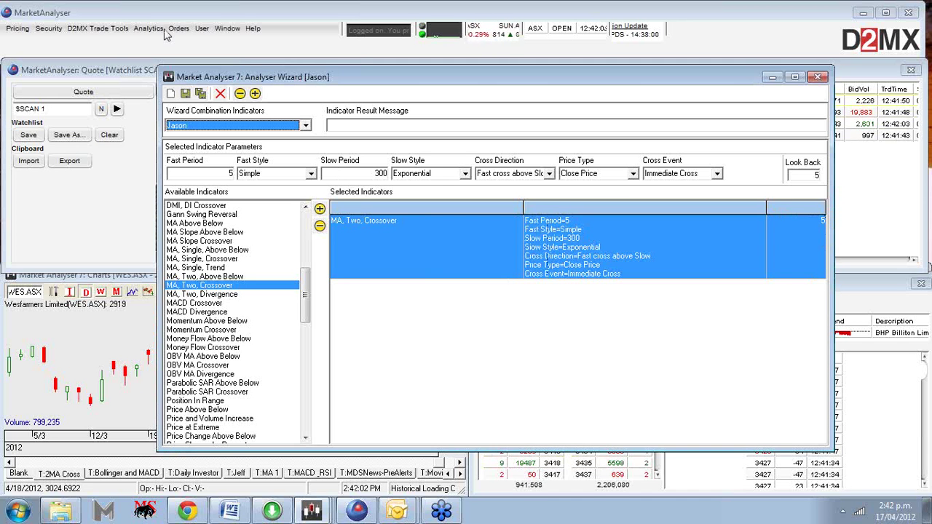
- Open the Analyser and scan the S&P/ASX 20 watchlist with the MACD formula
click(109, 32)
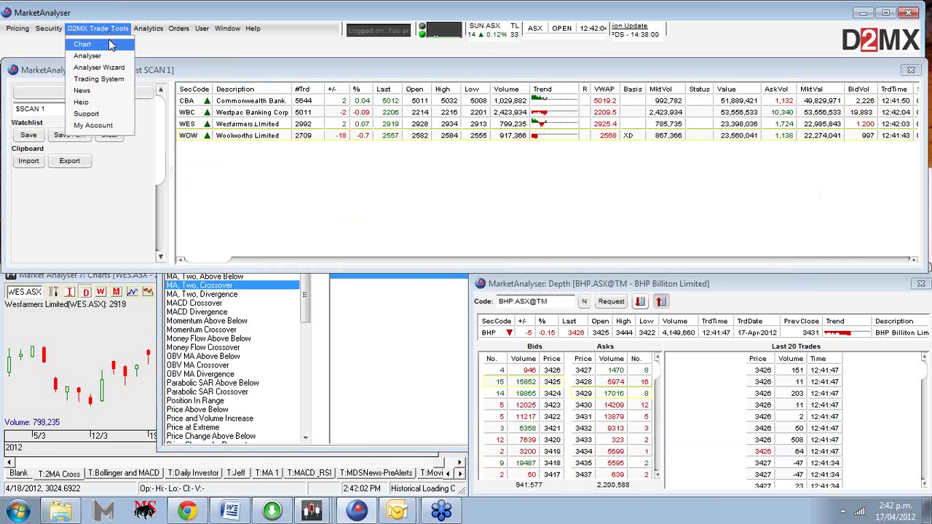
click(531, 151)
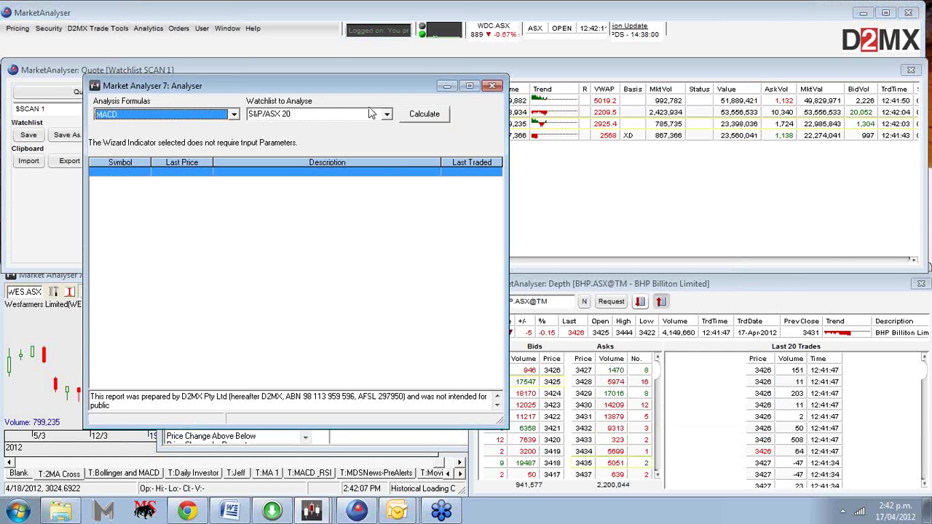
click(388, 115)
click(388, 116)
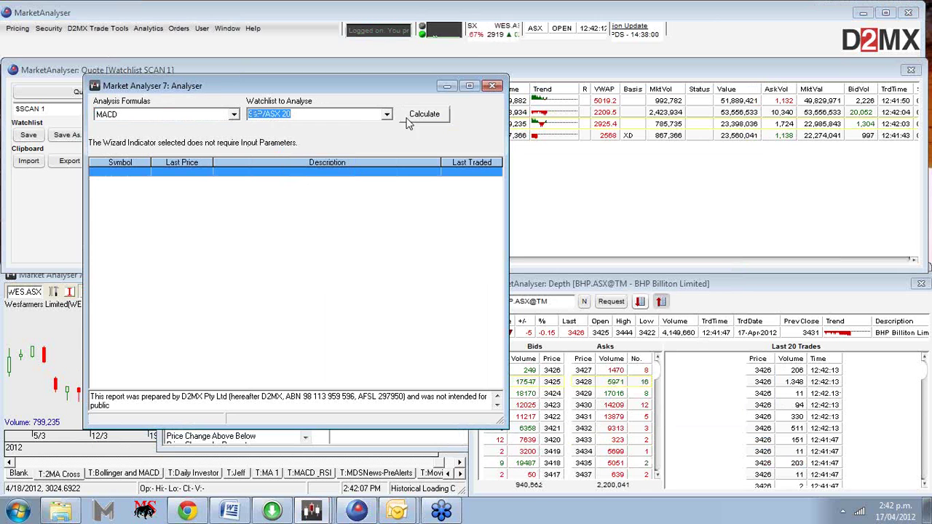
click(420, 120)
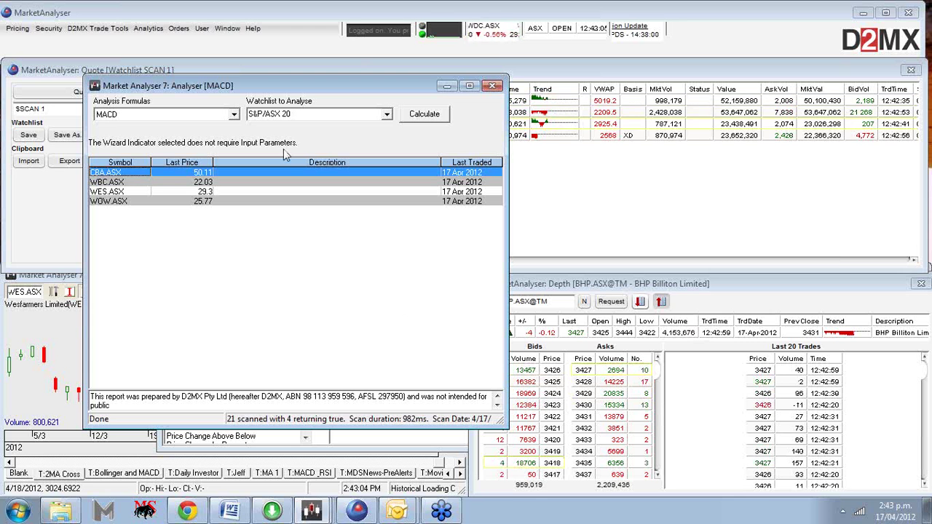
drag(287, 88, 518, 106)
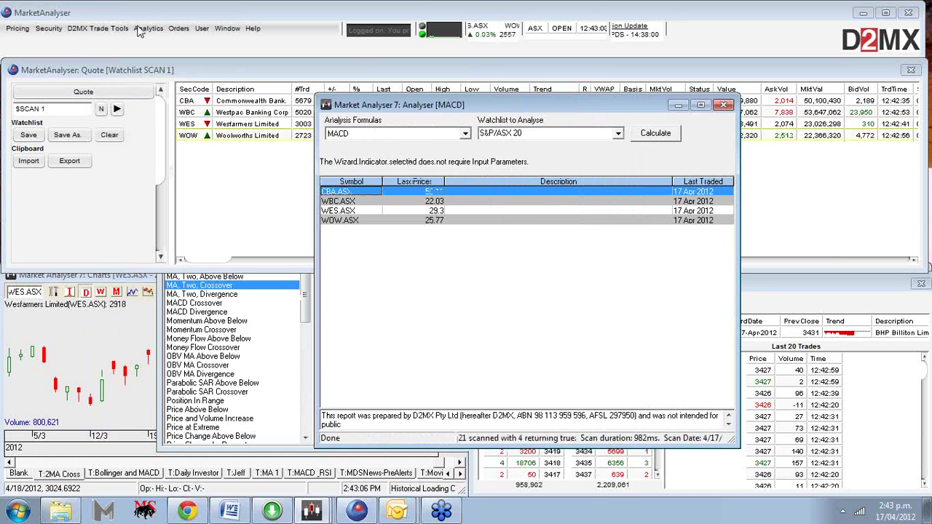
- Reopen the Analyser Wizard, load the combination titled with a person's first name, and save it again
click(98, 28)
click(125, 67)
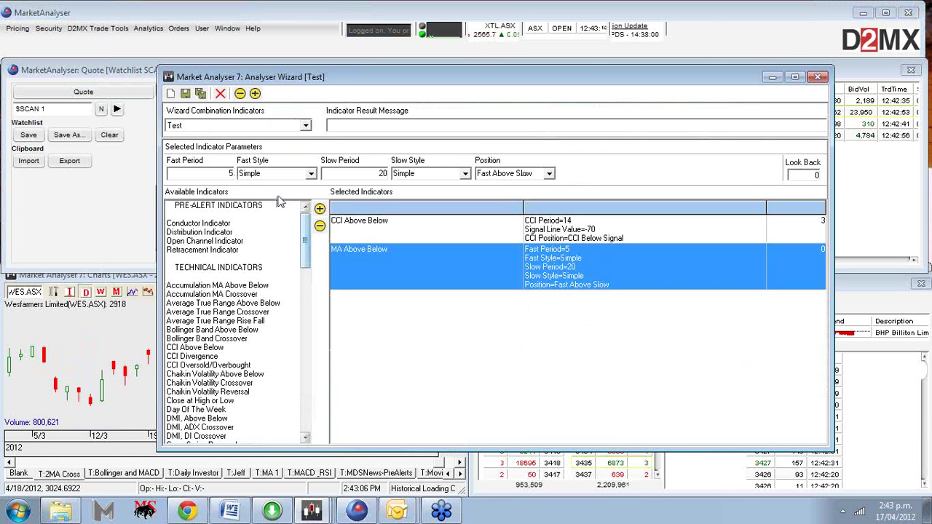
click(306, 125)
click(218, 166)
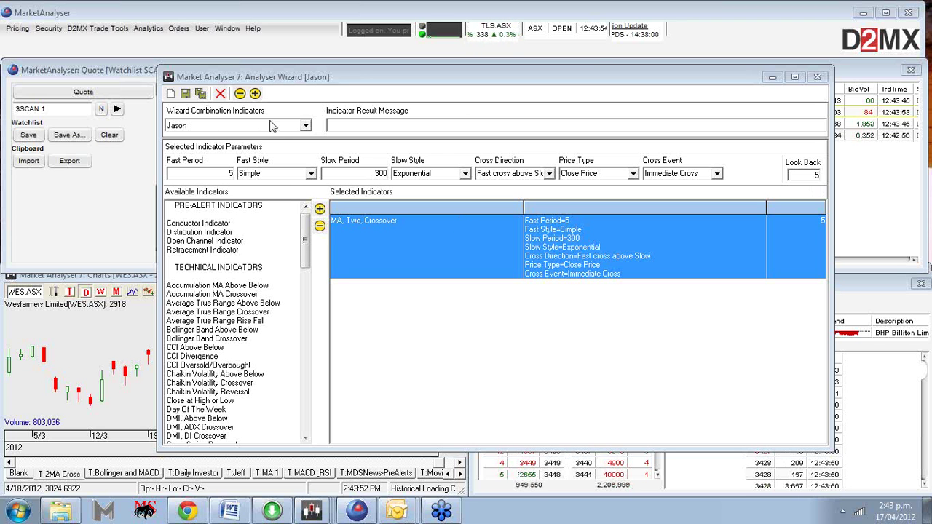
click(186, 95)
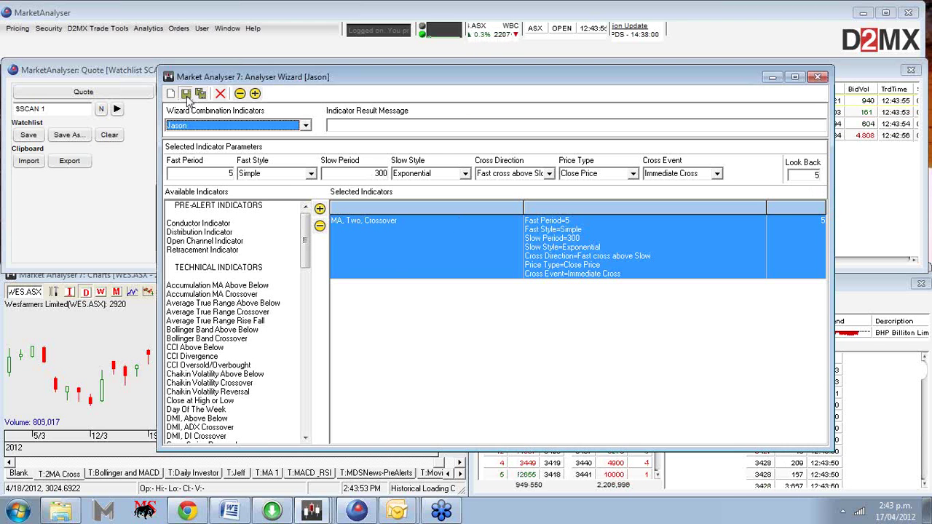
click(465, 287)
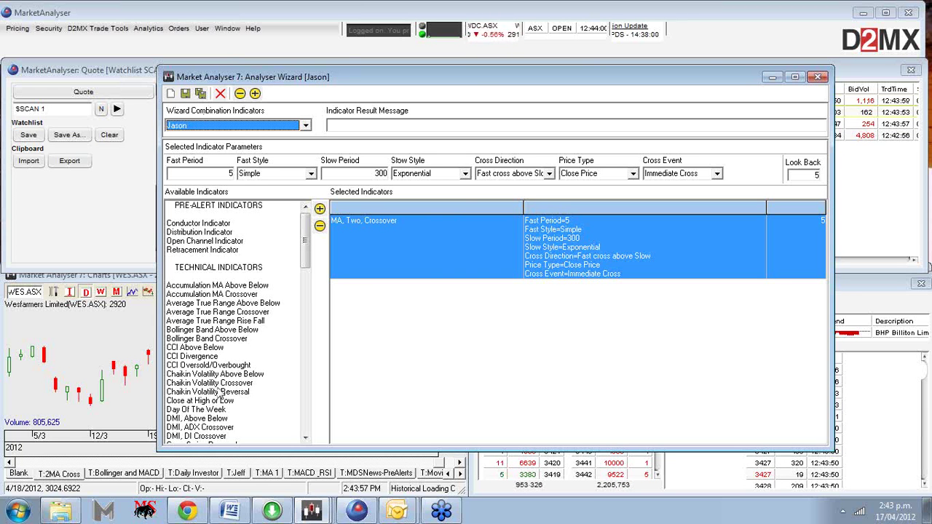
- Return to the Analyser holding the MACD scan and scan the S&P/ASX 20 with the new first-name combination formula
click(327, 513)
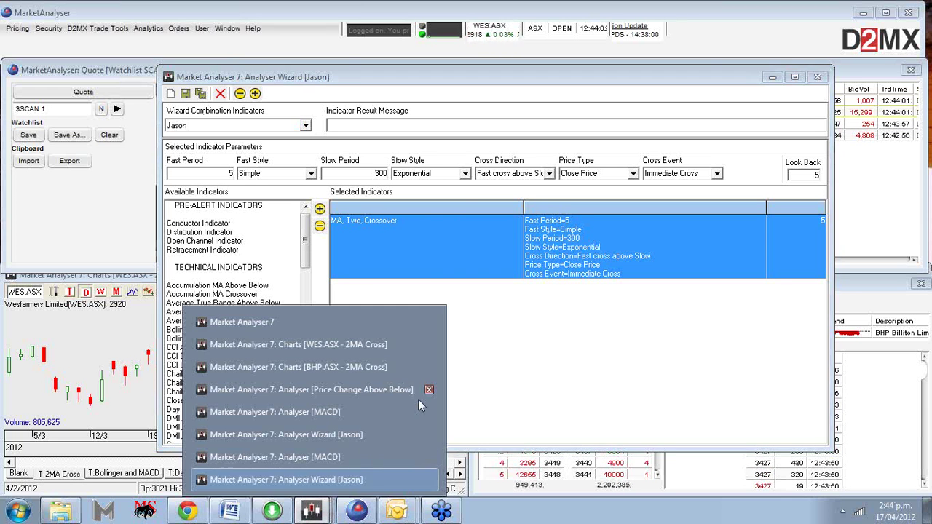
click(342, 457)
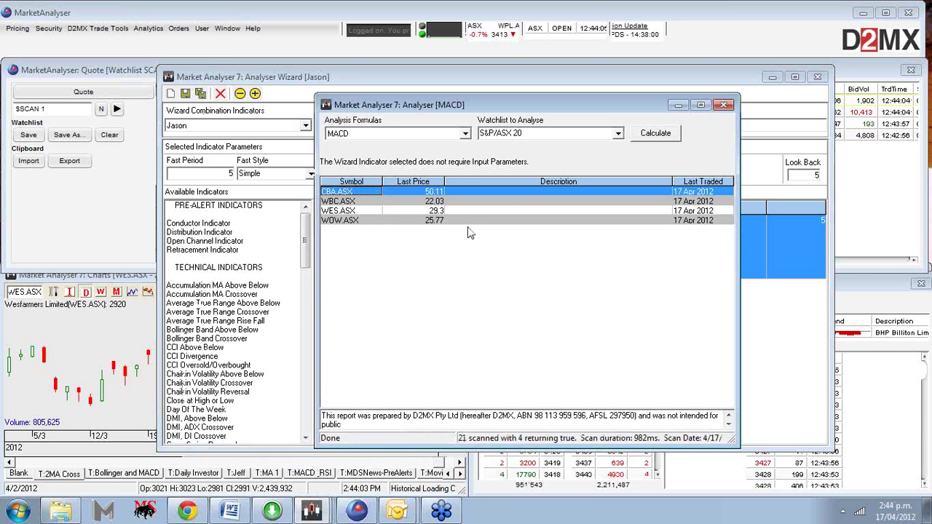
click(464, 133)
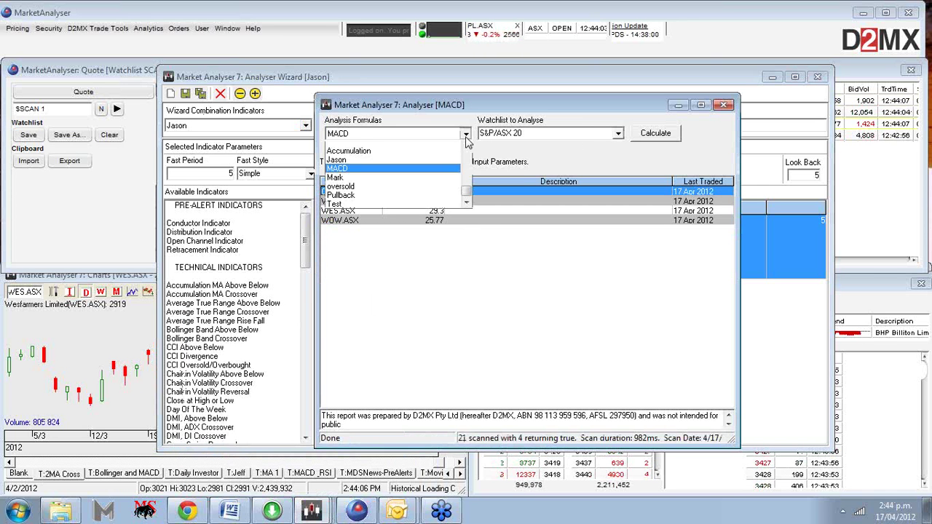
click(437, 165)
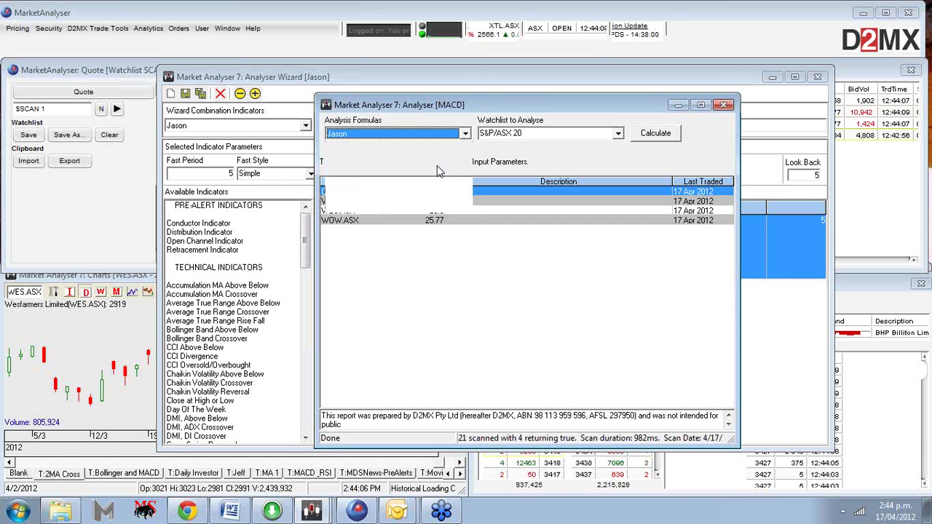
click(656, 133)
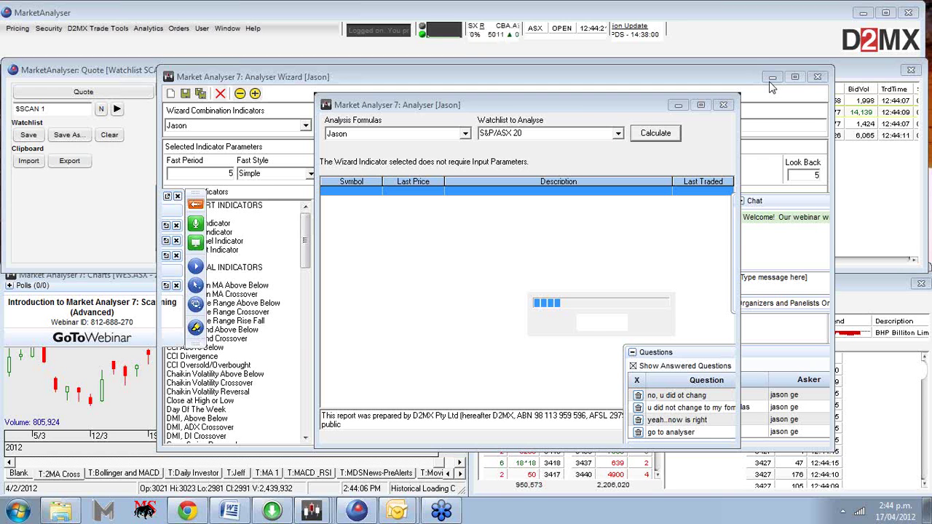
drag(574, 110, 483, 107)
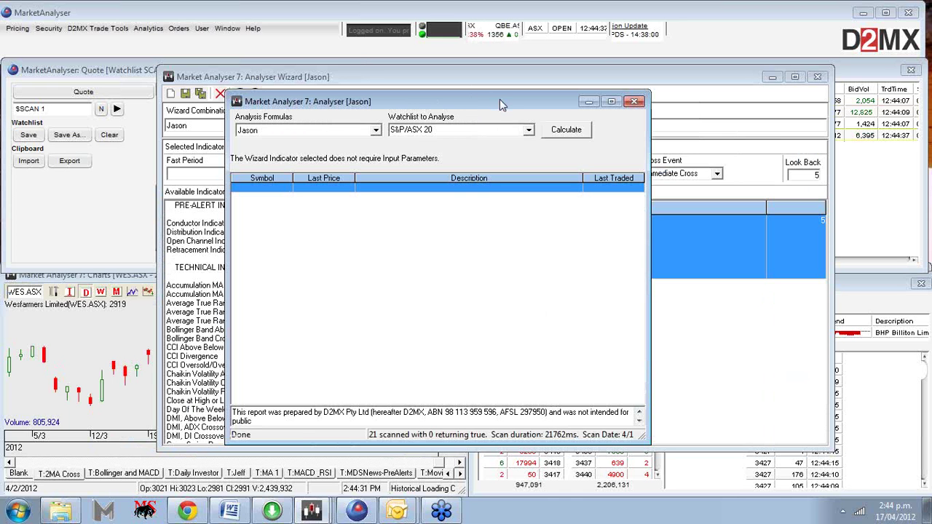
drag(499, 99, 433, 76)
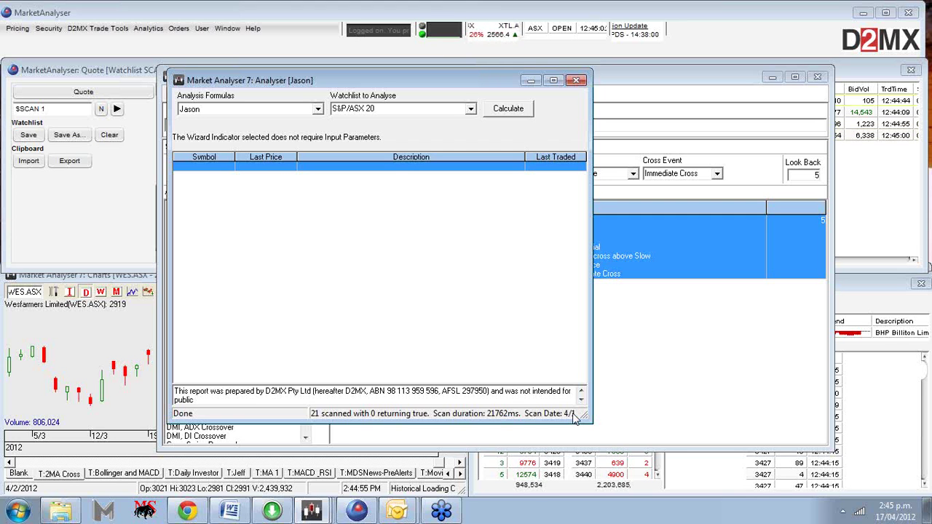
- Close the Analyser and the Analyser Wizard windows
click(577, 82)
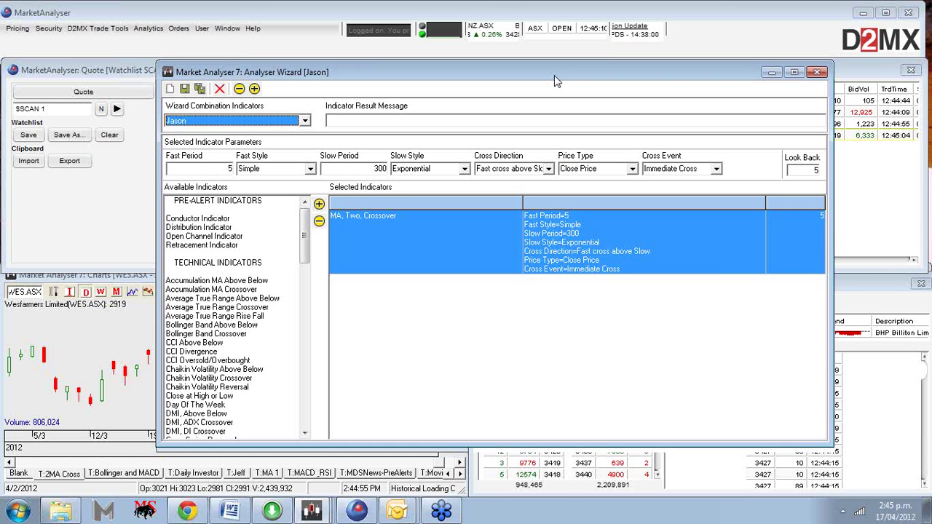
drag(554, 75, 541, 56)
click(808, 58)
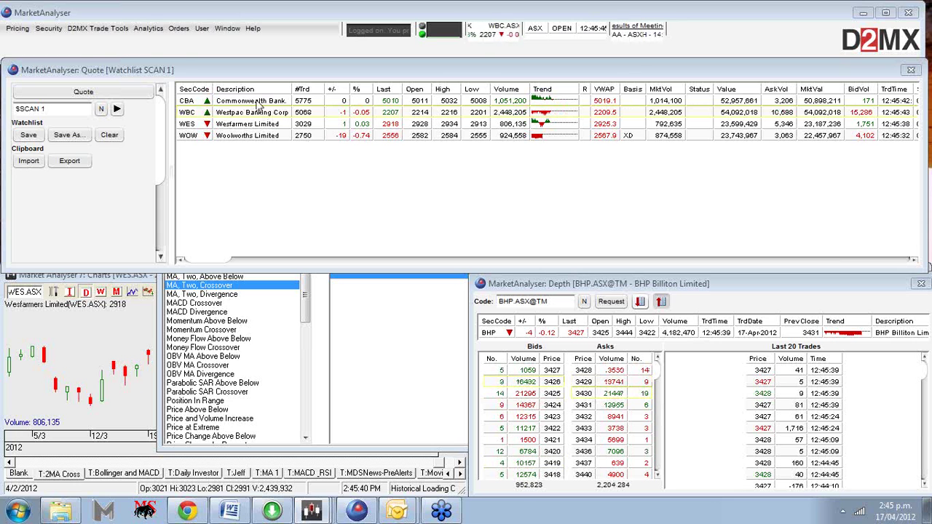
- Open the Trading System, dismissing the missing-watchlist warning, and move its window clear of the quote sidebar
click(100, 30)
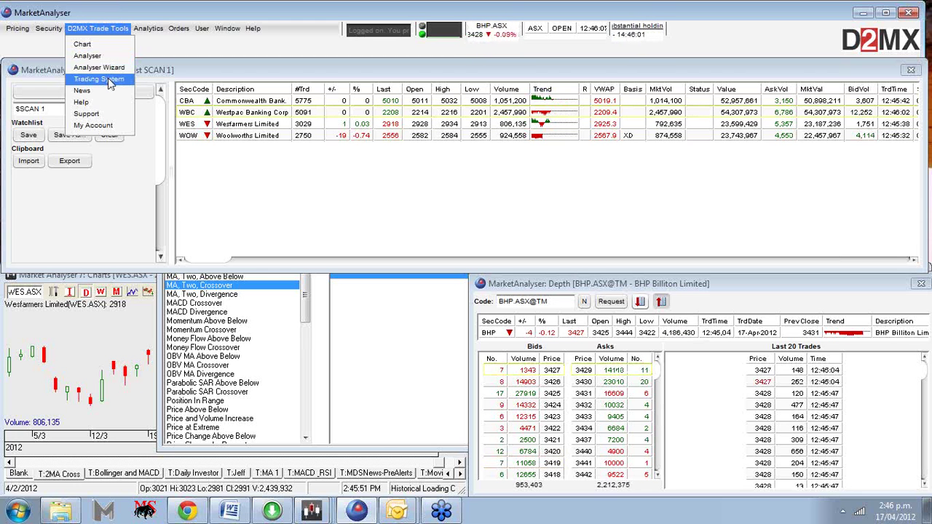
click(109, 82)
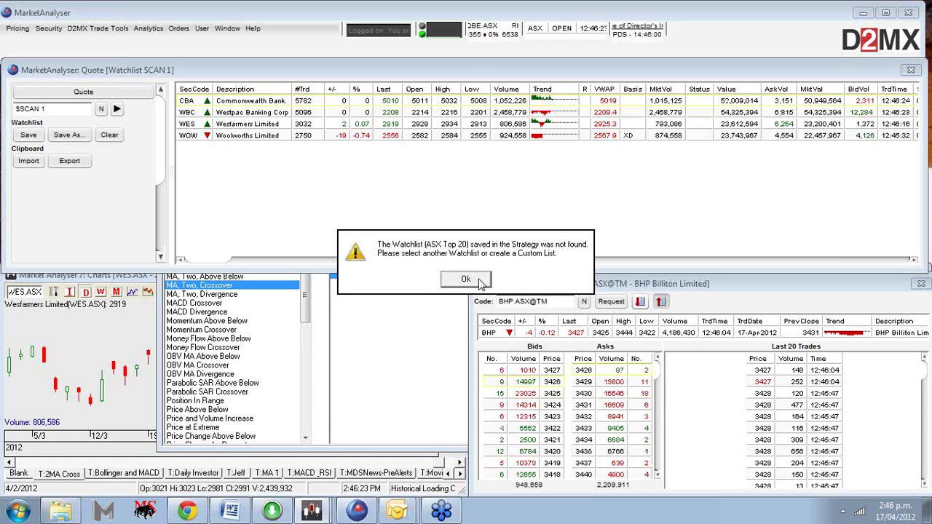
click(466, 279)
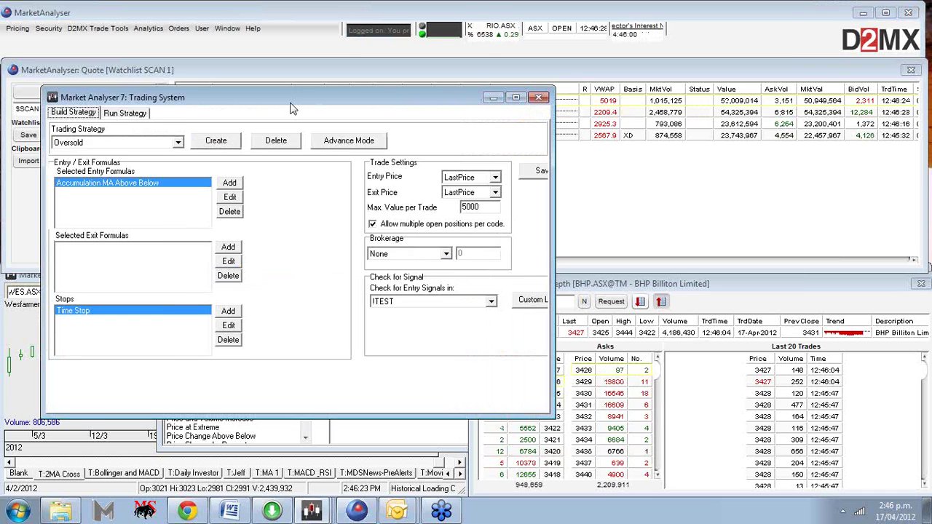
drag(295, 89, 501, 125)
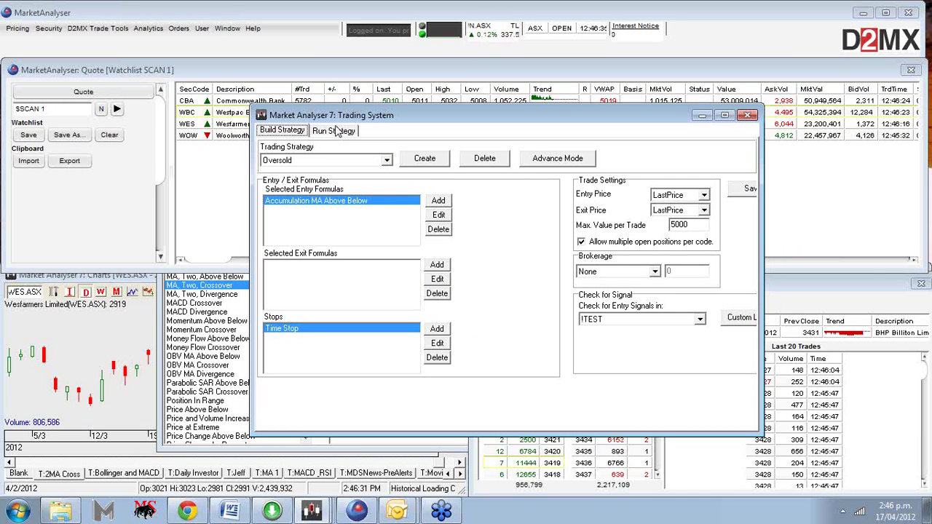
- Load the Money Flow Index trading strategy and select S&P/ASX 20 as the watchlist checked for entry signals
click(387, 160)
scroll(389, 162, up, 1)
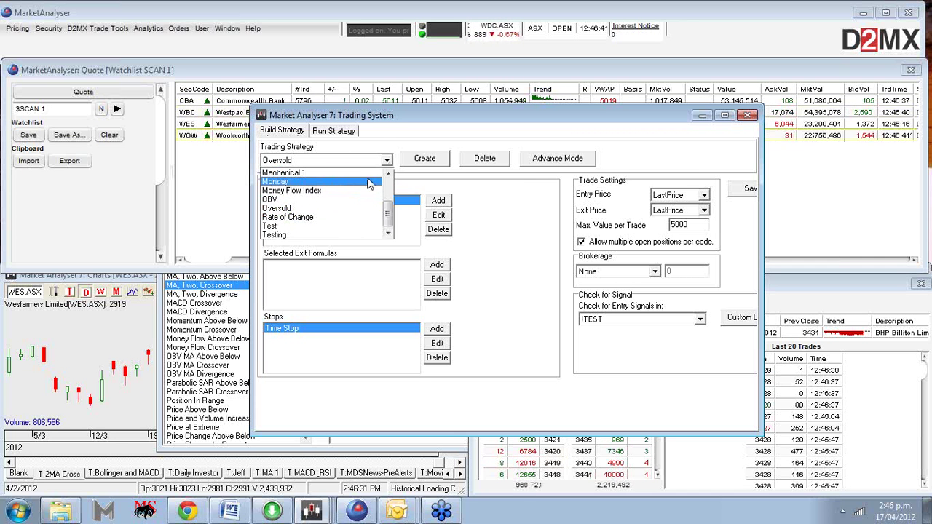
click(367, 173)
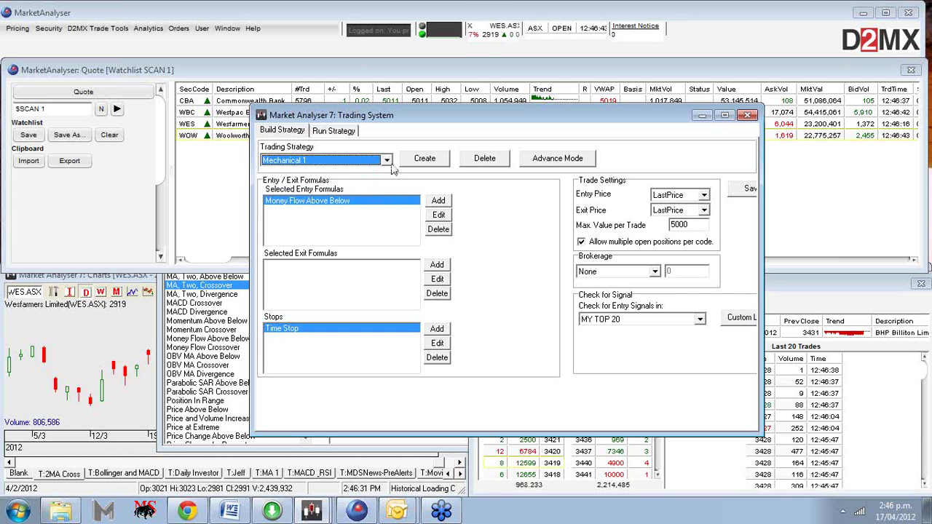
click(388, 160)
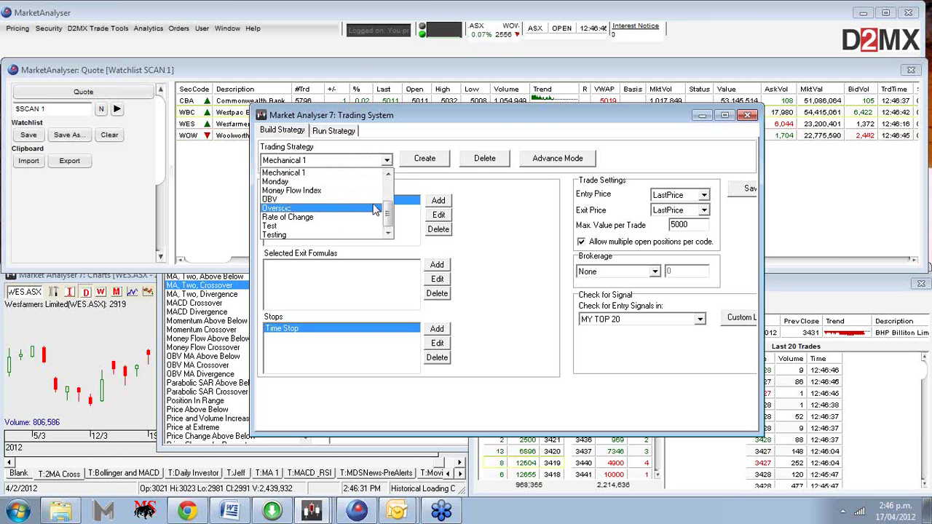
click(375, 190)
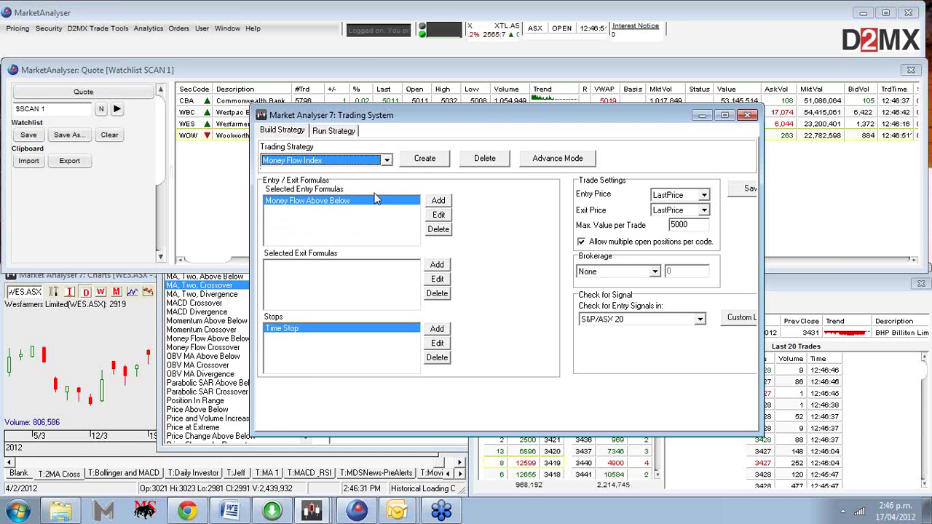
click(699, 319)
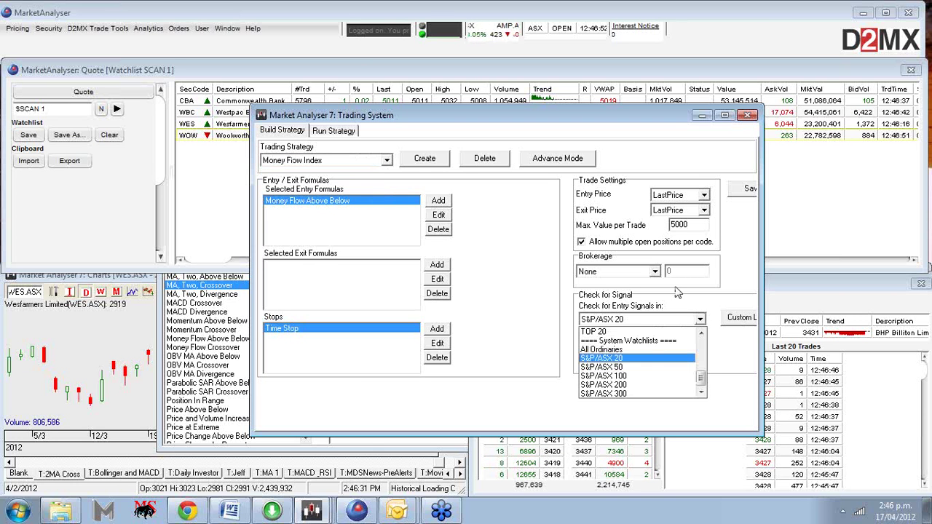
click(645, 359)
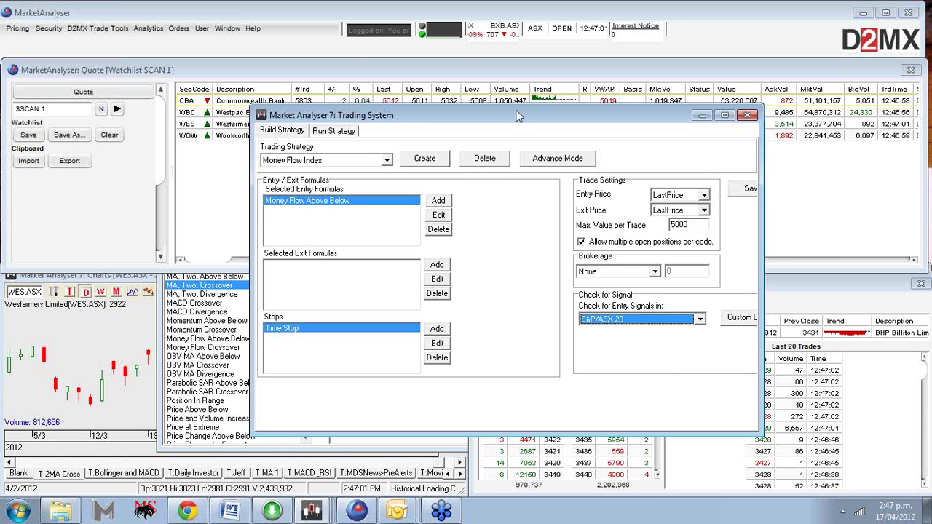
- Review the settings of the Time Stop and the Money Flow Above Below entry formula, accepting each as it is
drag(519, 115, 454, 116)
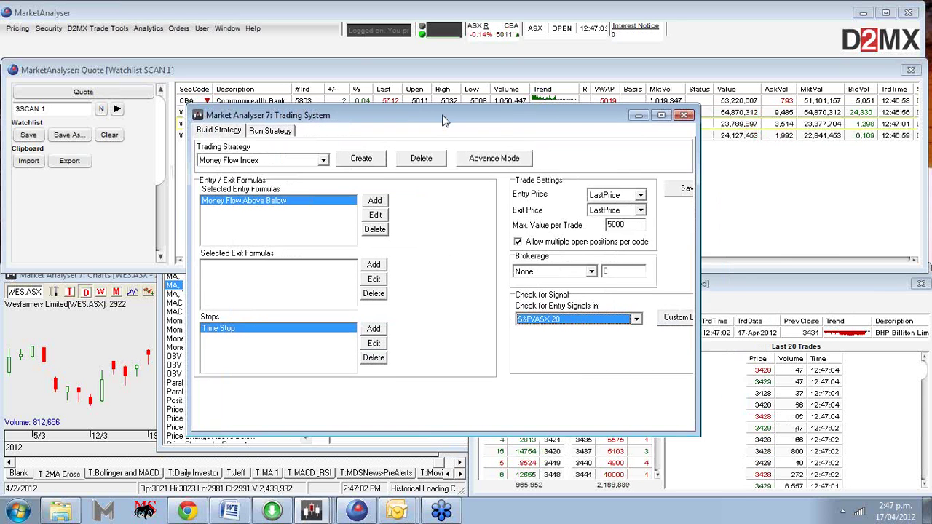
click(395, 353)
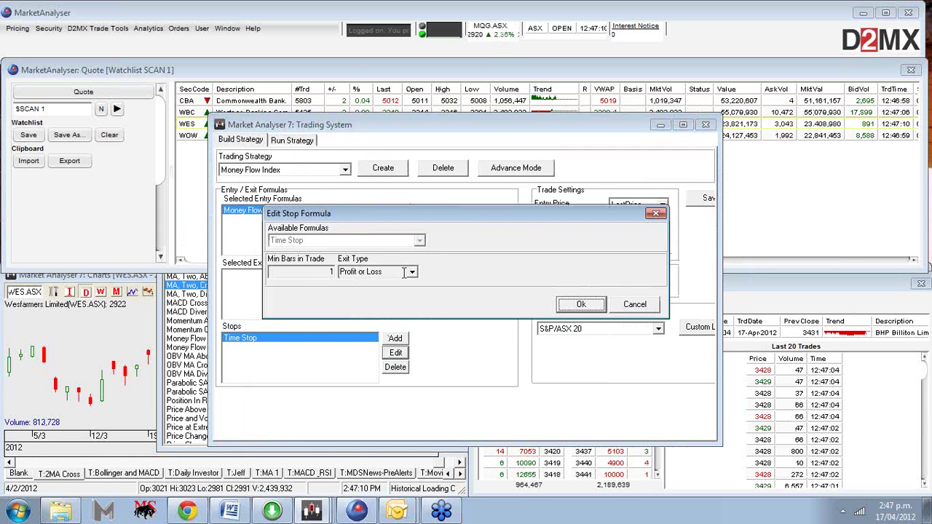
click(592, 308)
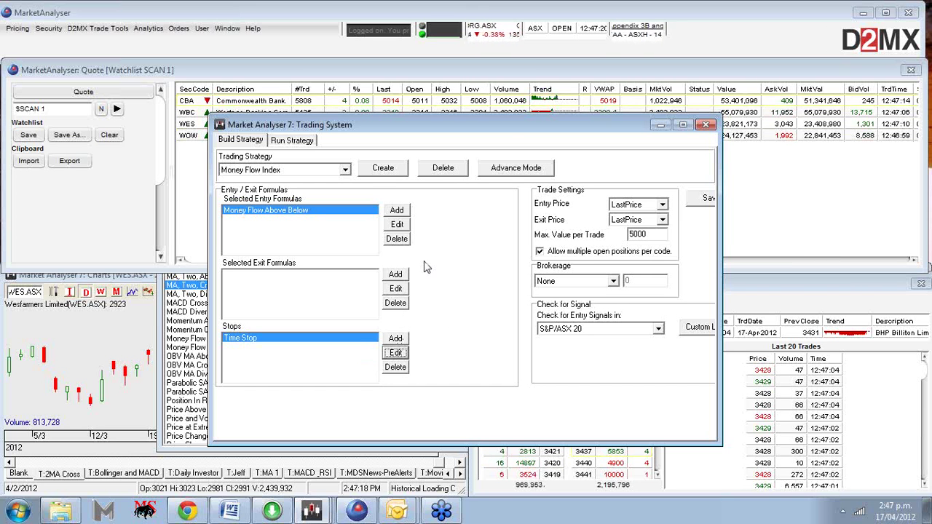
click(406, 228)
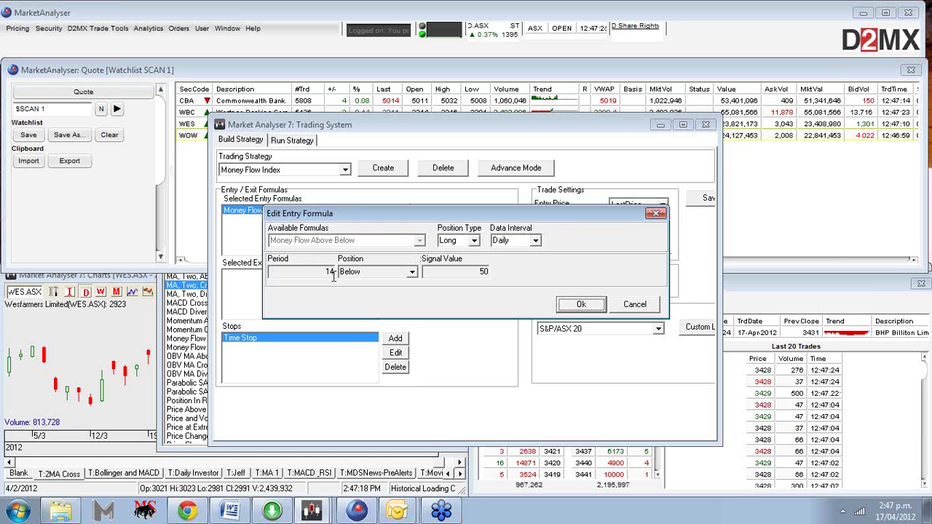
click(579, 305)
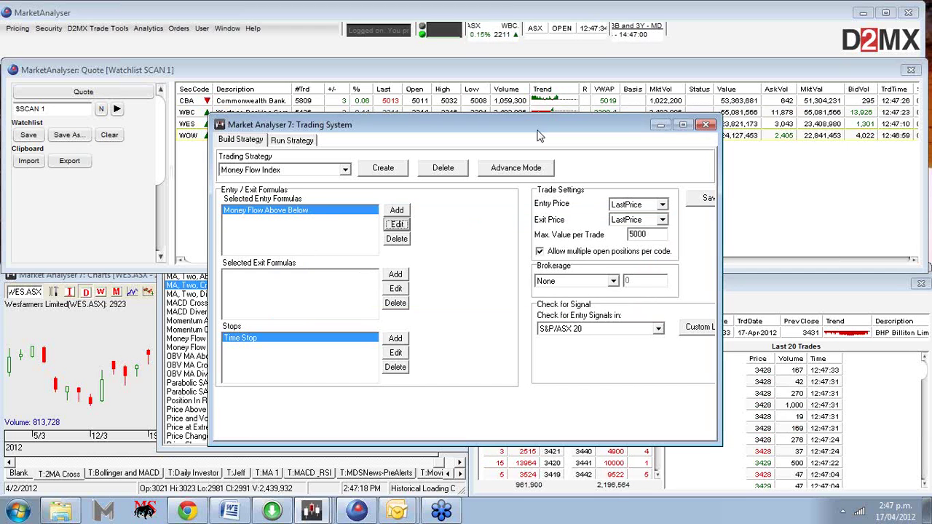
- Save the Money Flow Index trading strategy for use in back testing and acknowledge the notice
drag(500, 131, 424, 154)
click(620, 223)
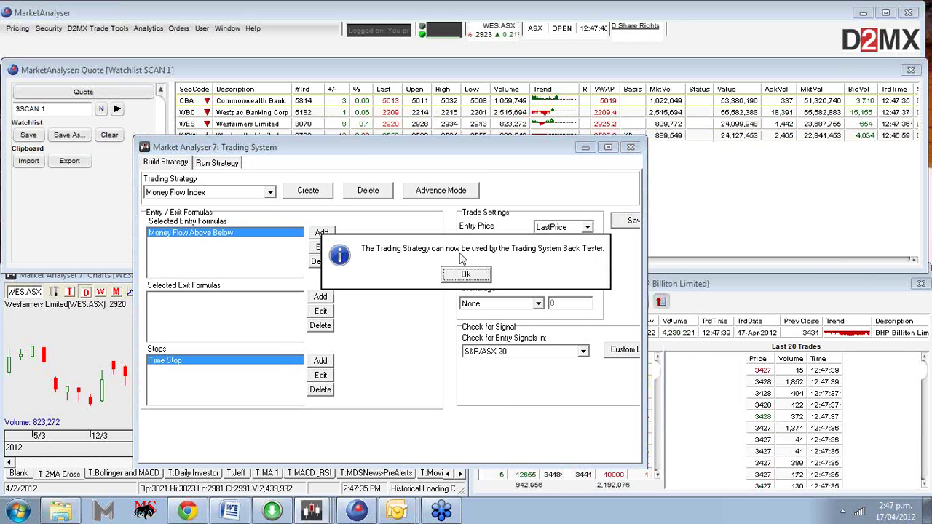
click(467, 275)
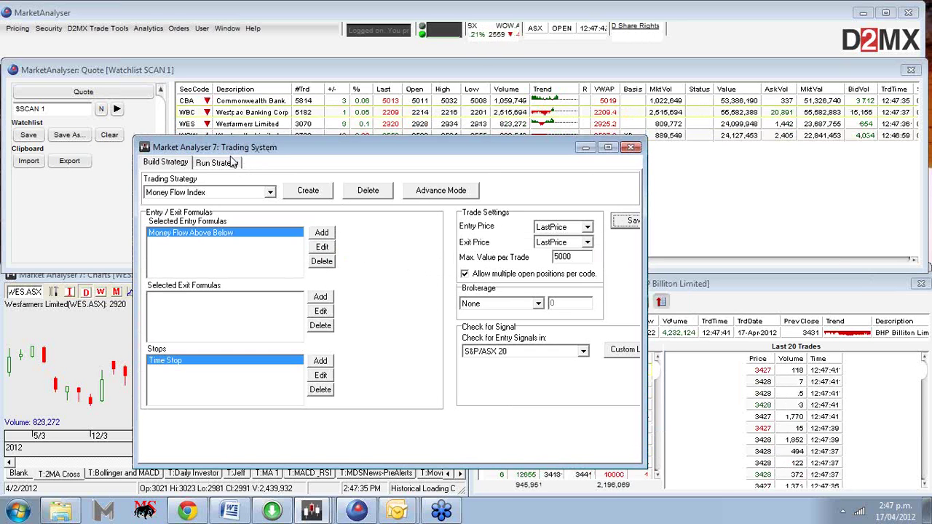
- Run a back test of the Money Flow Index strategy with the period set from 16/04/2012 to 16/04/2012
click(231, 163)
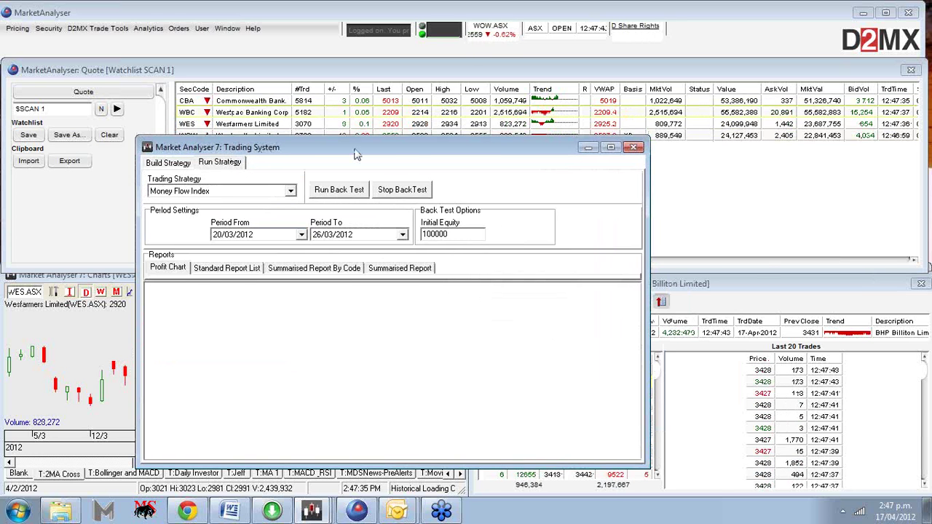
drag(345, 152, 393, 104)
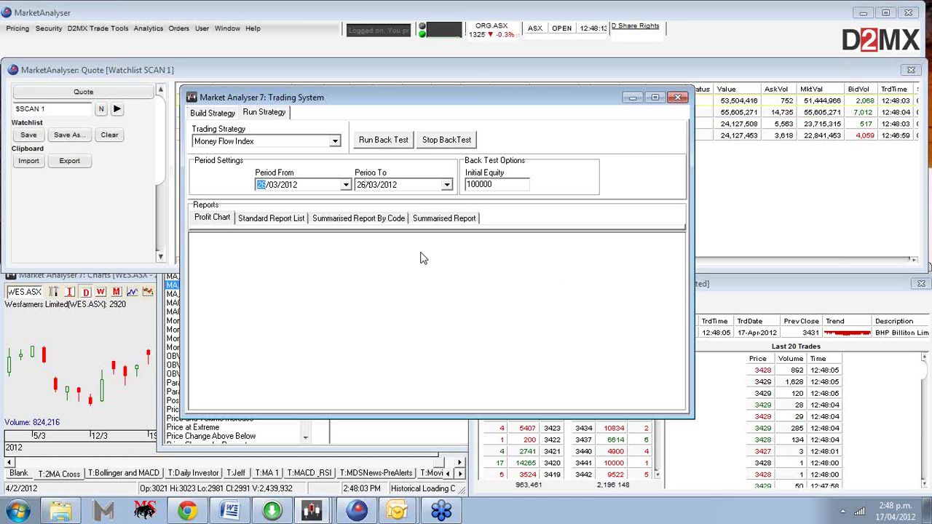
click(271, 185)
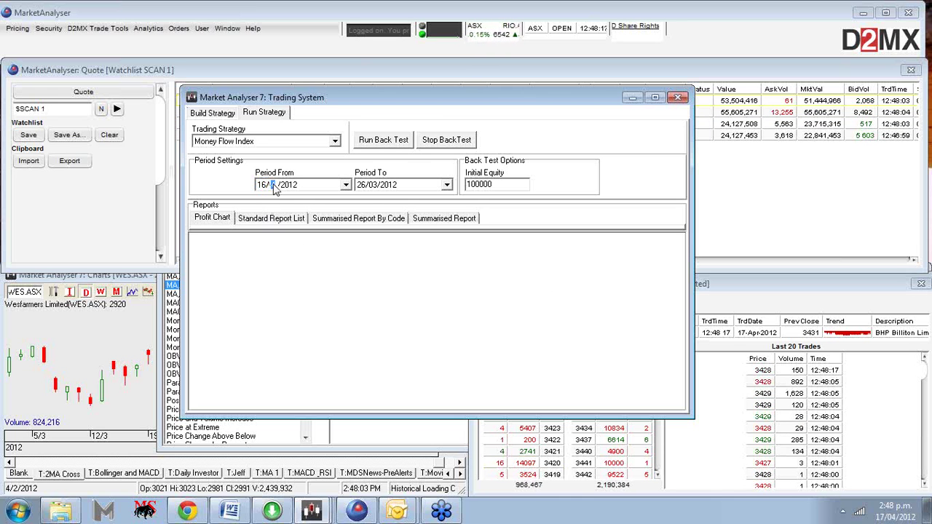
text(4)
click(360, 185)
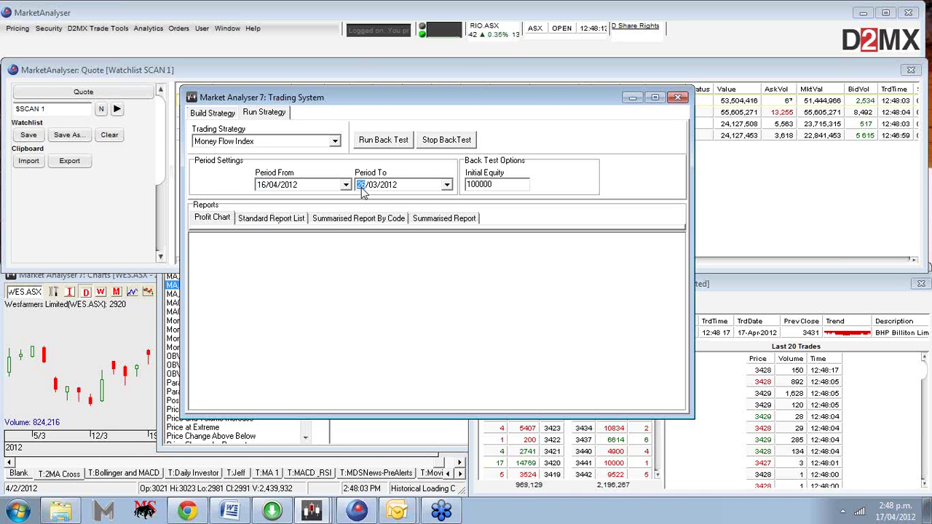
text(16)
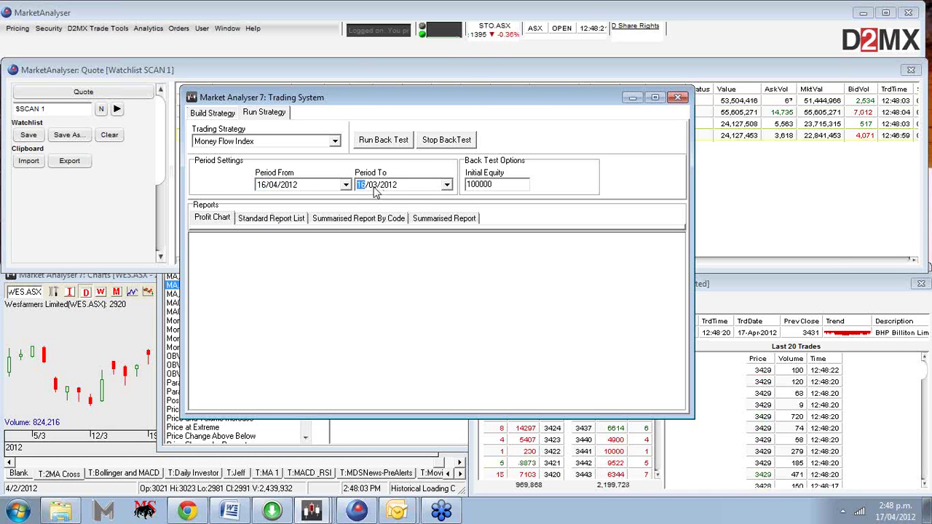
click(371, 185)
text(4)
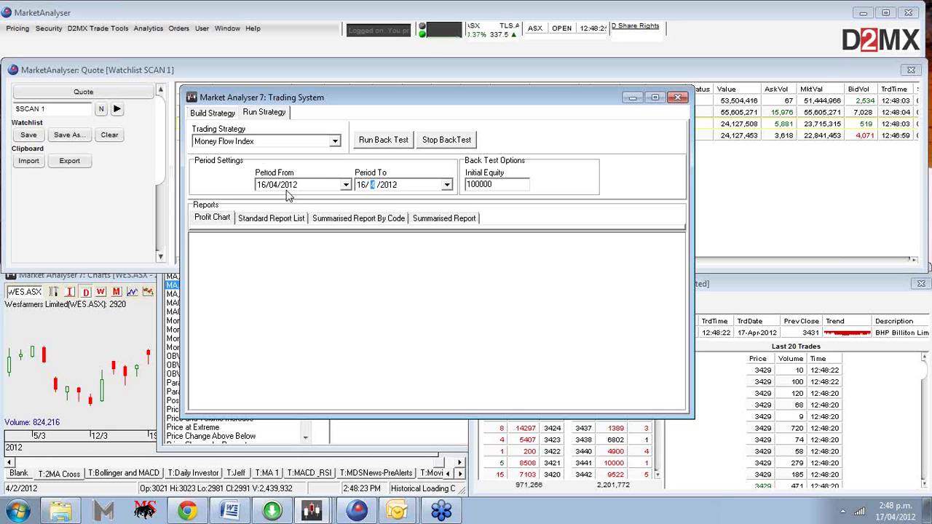
click(390, 143)
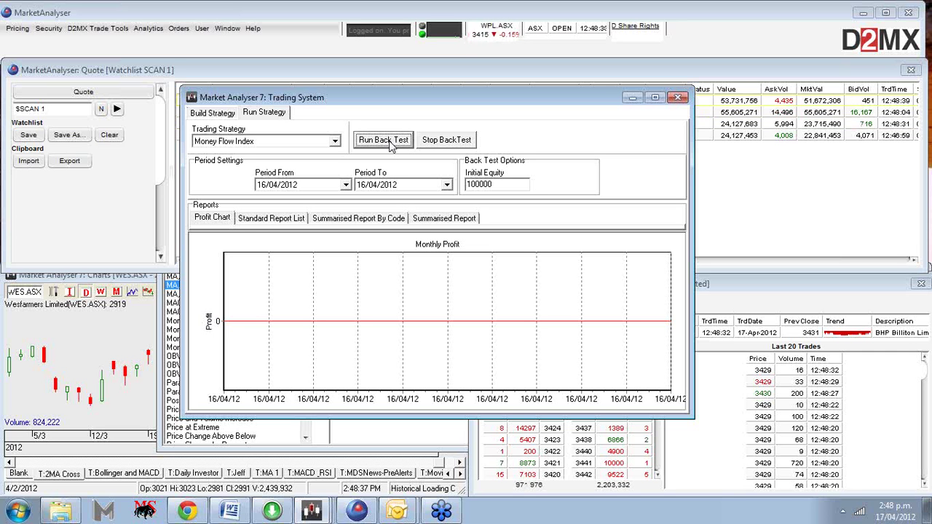
- Select all trades in the Standard Report List and import their codes into the cleared Quote watchlist
click(285, 222)
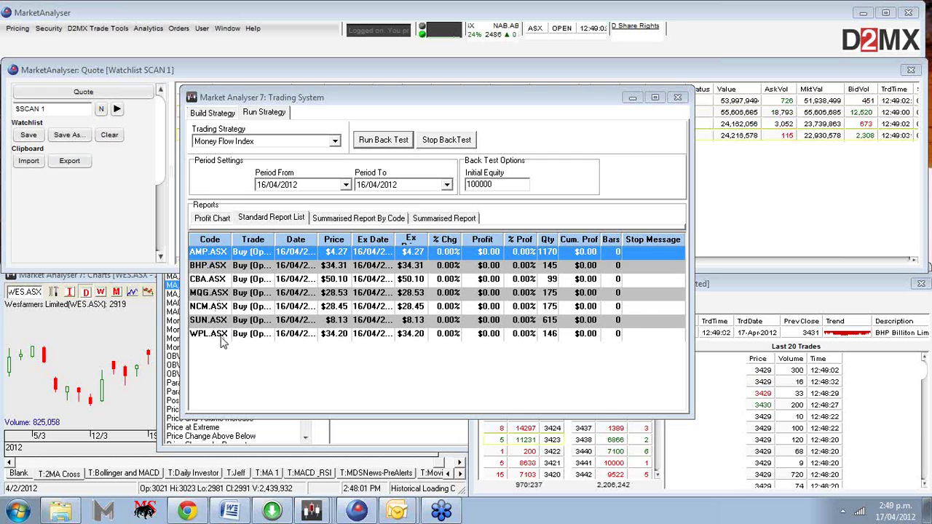
key(ctrl+a)
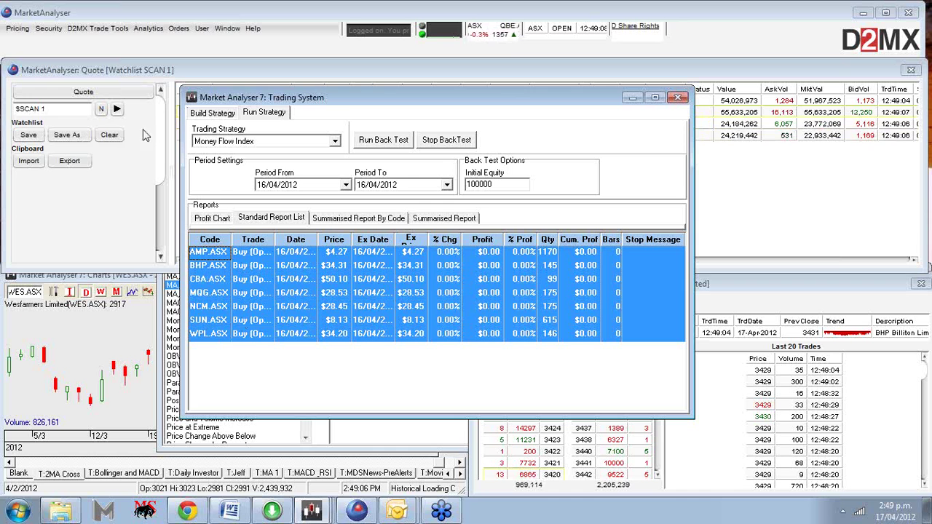
click(117, 136)
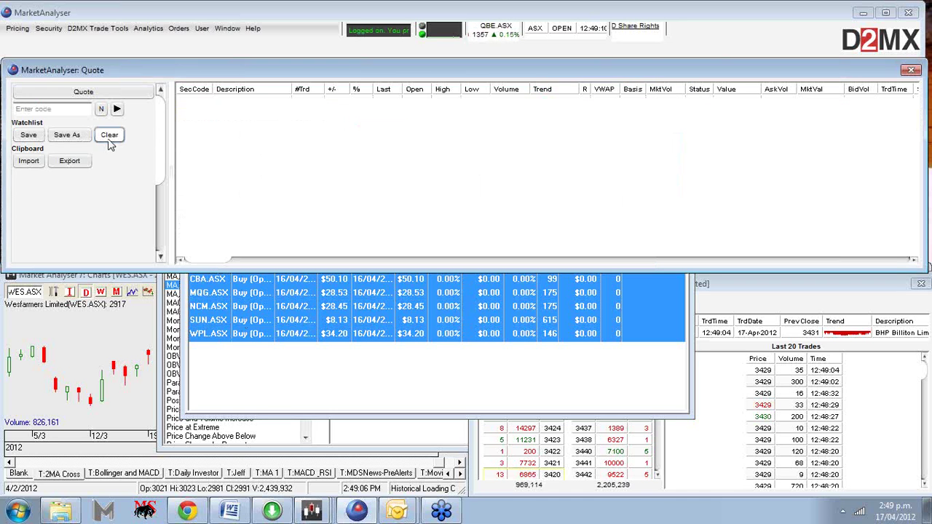
click(29, 161)
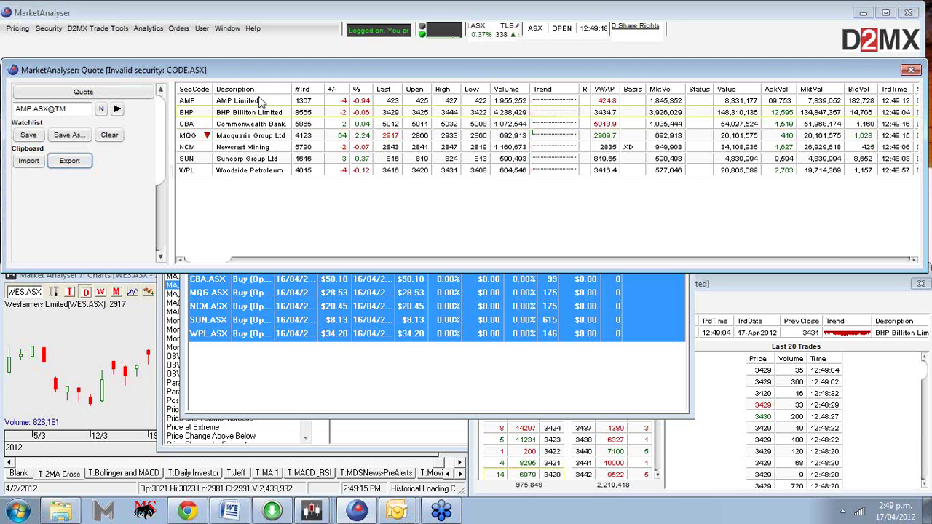
- Set both back test period dates to 10/04/2012 and rerun the Money Flow Index back test
click(440, 394)
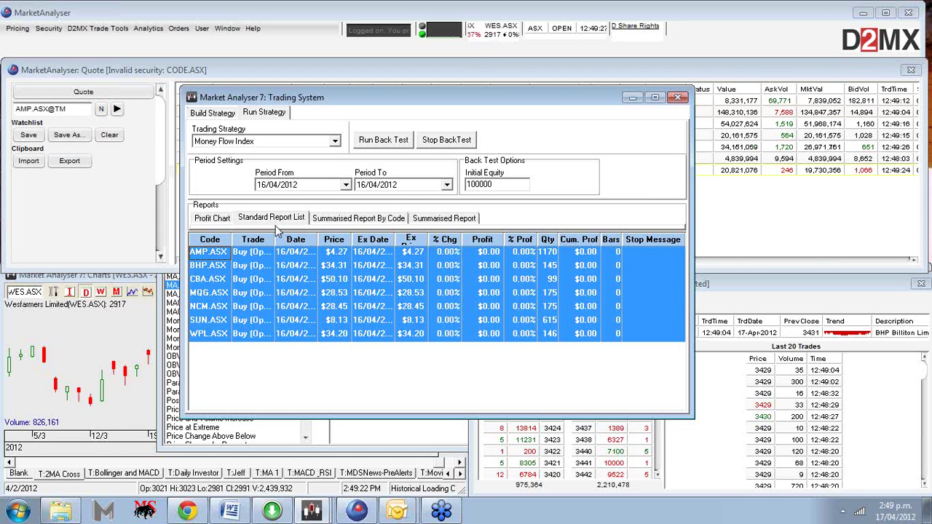
click(262, 188)
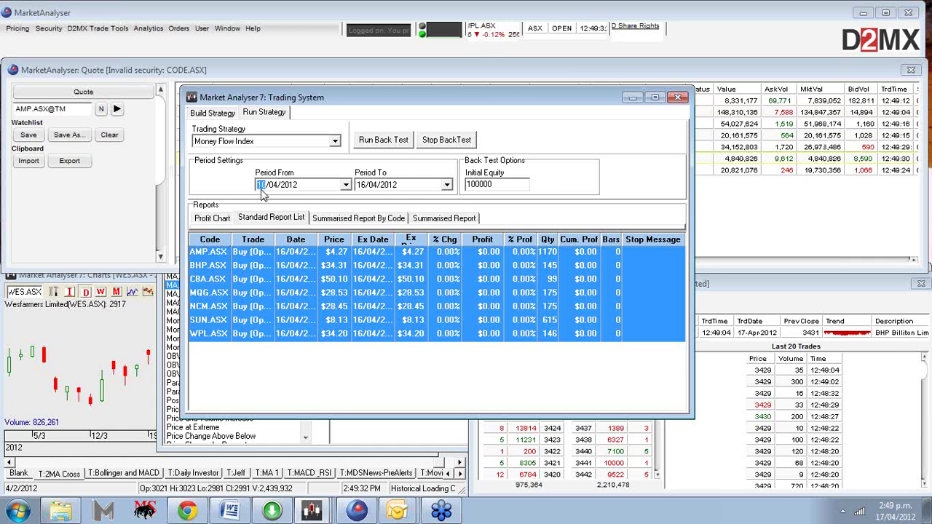
text(10)
click(360, 185)
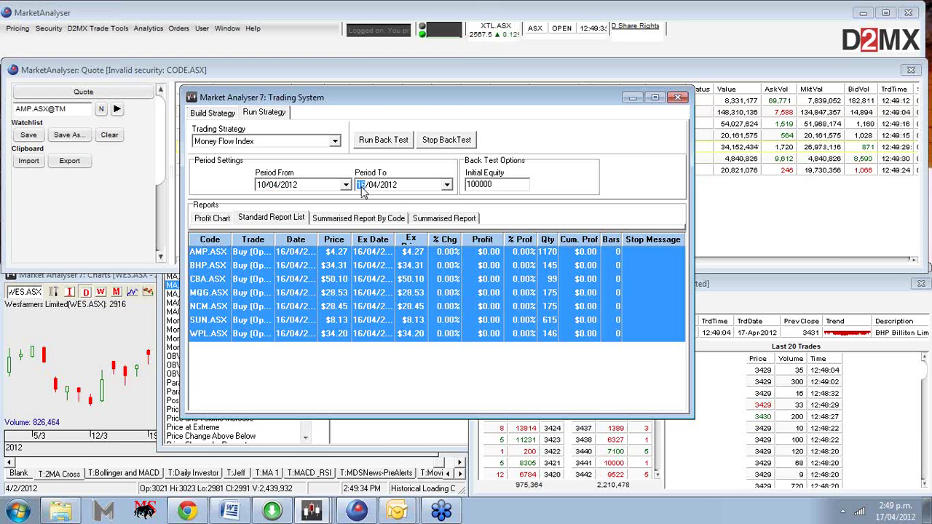
click(384, 140)
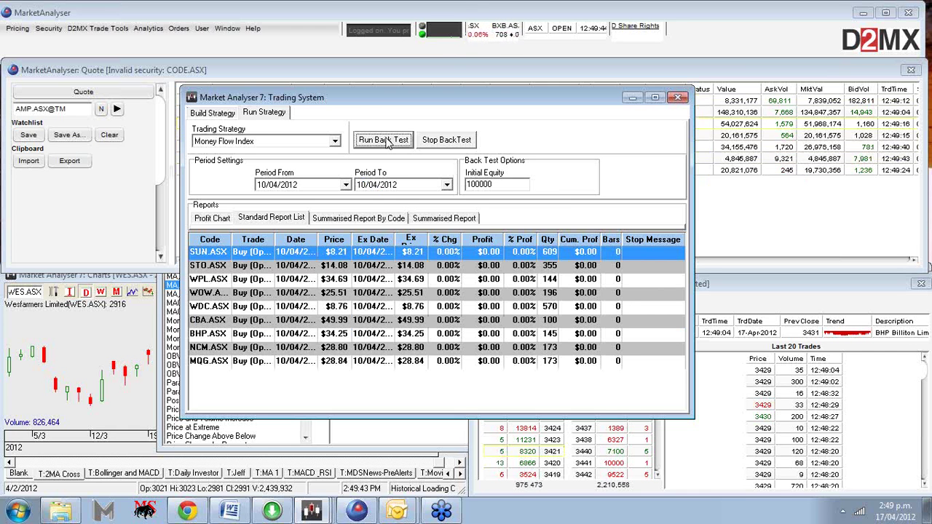
- Extend the back test period's end to 16/04/2012, rerun the test and look through the listed trades to the end
click(362, 185)
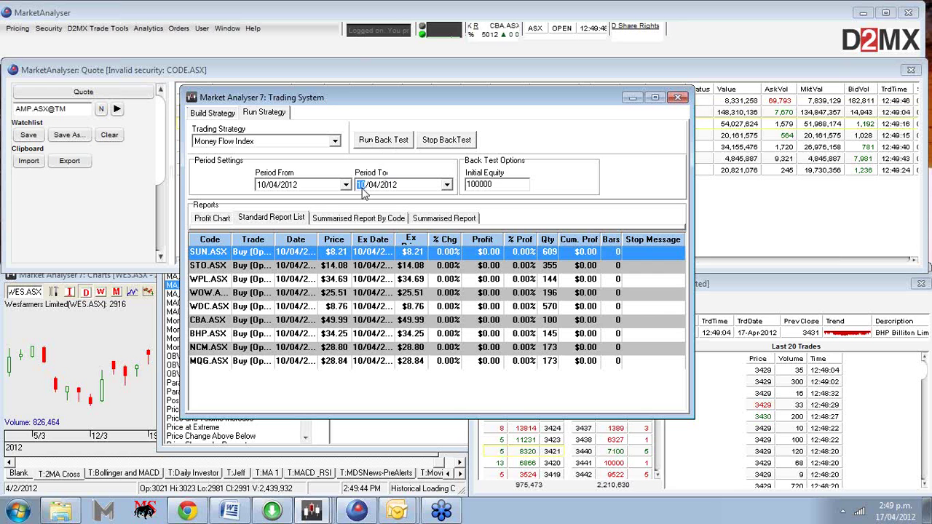
click(397, 143)
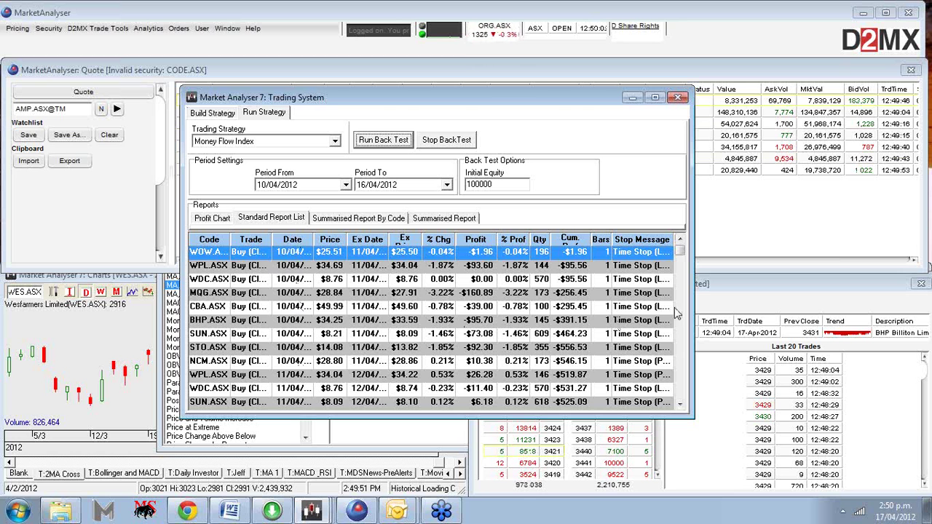
click(681, 331)
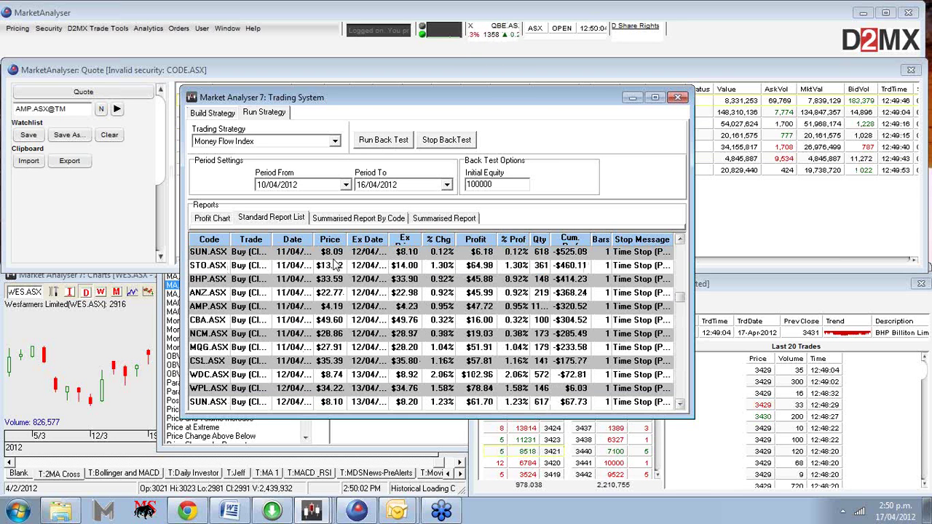
click(683, 358)
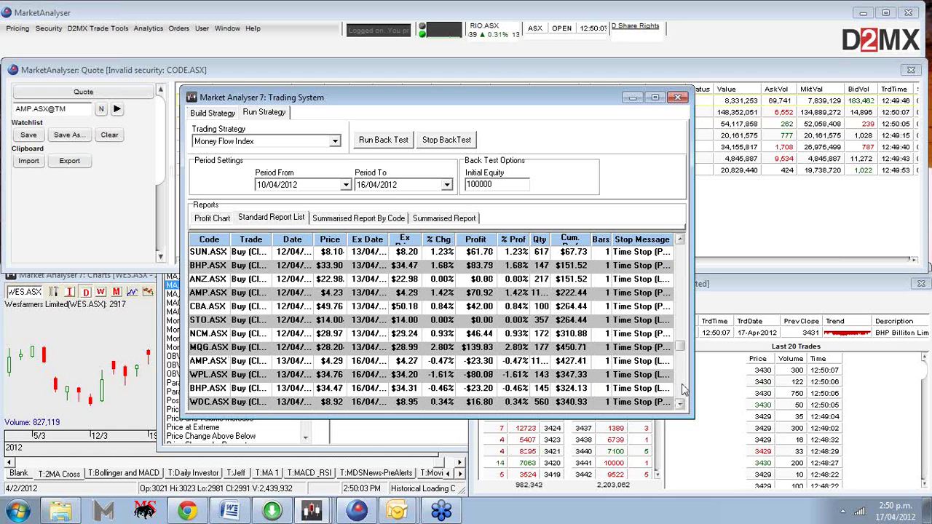
click(684, 390)
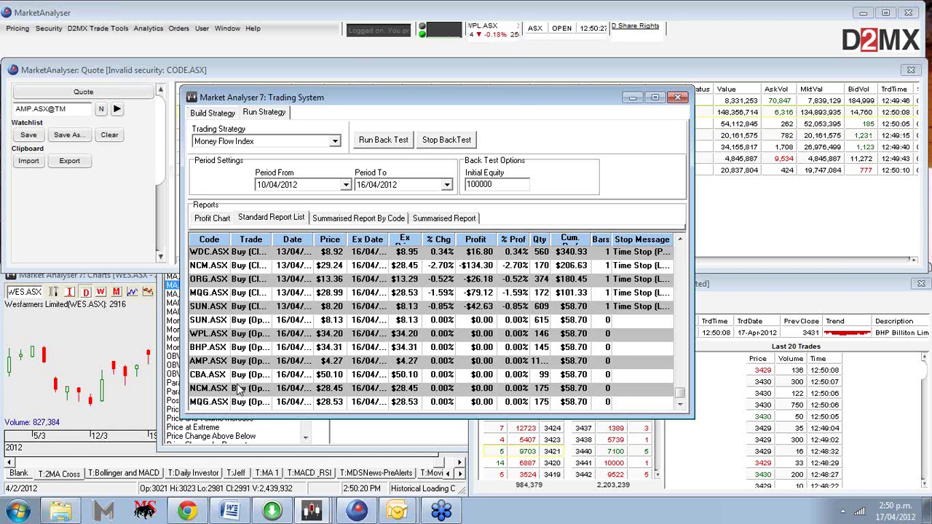
- Examine the back test's Monthly Profit chart and return to the Standard Report List
click(210, 218)
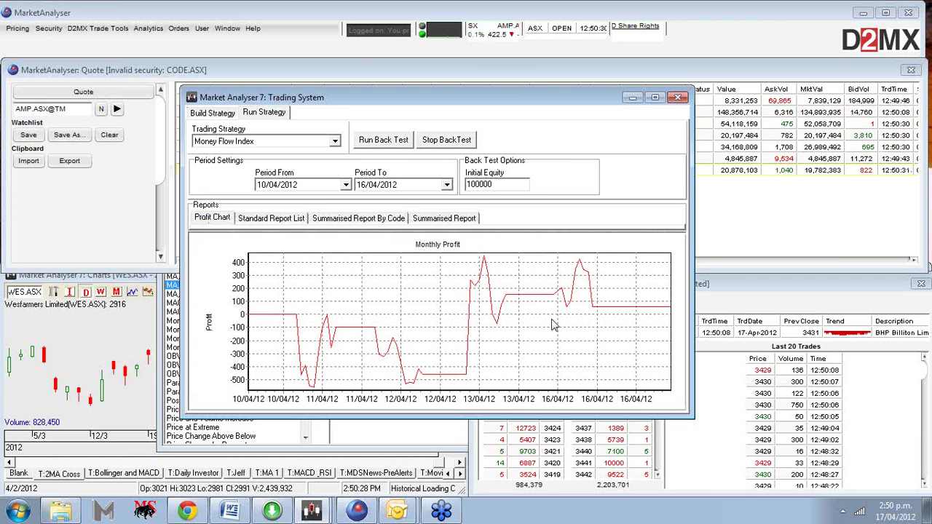
click(280, 221)
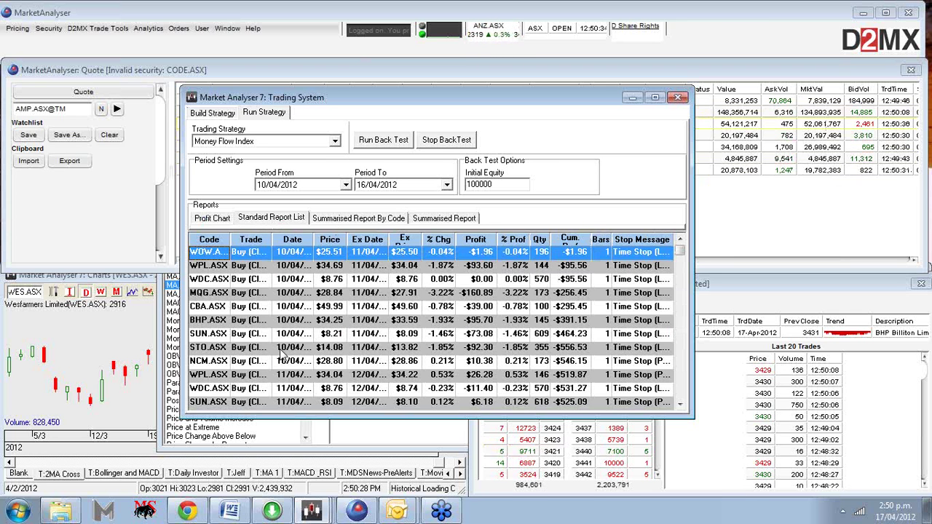
click(905, 167)
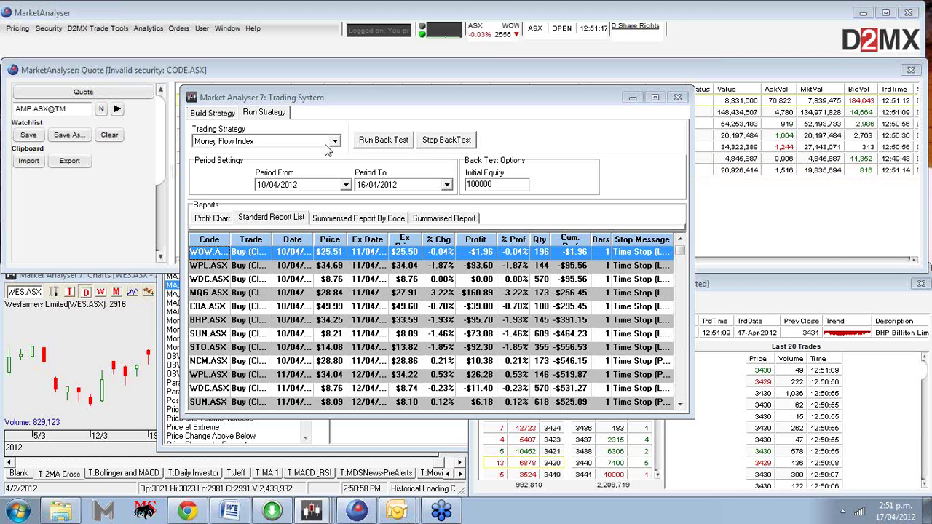
- Change the Money Flow Index strategy's Money Flow Above Below entry formula to a Weekly data interval and period 5, and save the strategy
click(213, 113)
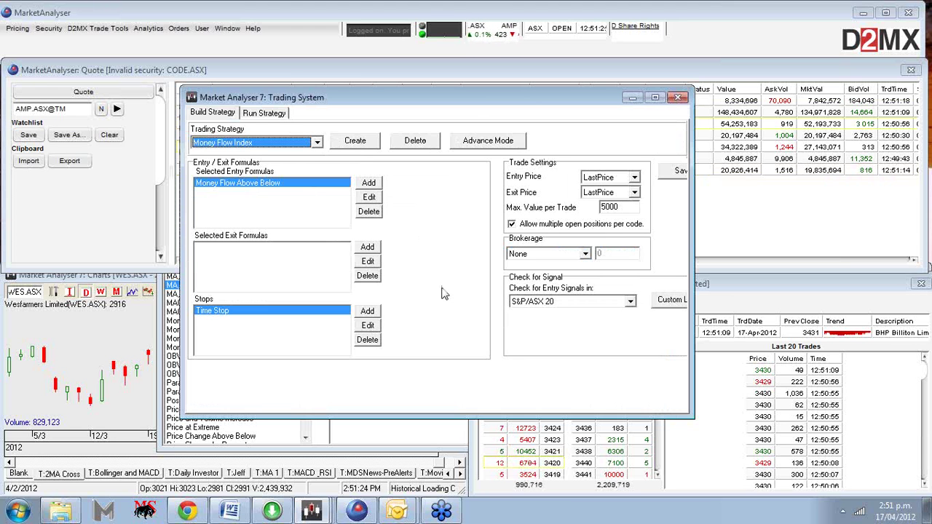
click(318, 144)
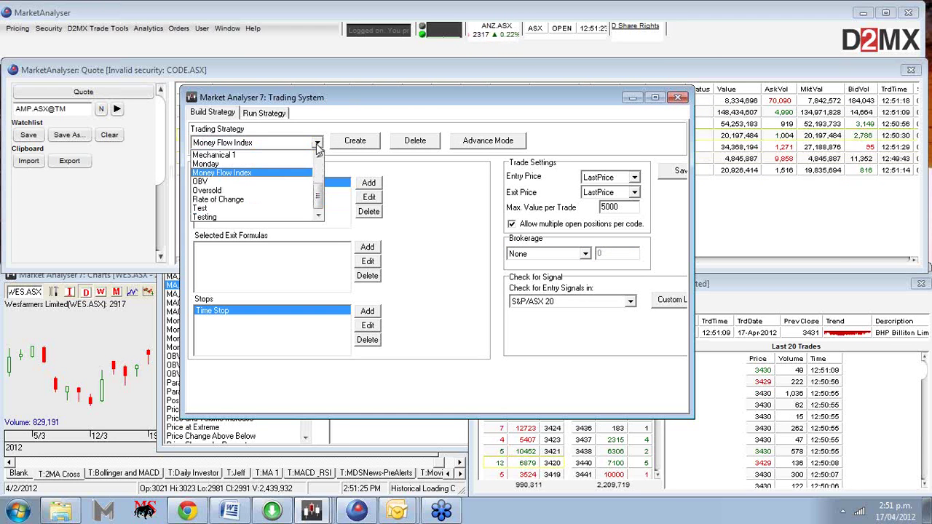
click(284, 173)
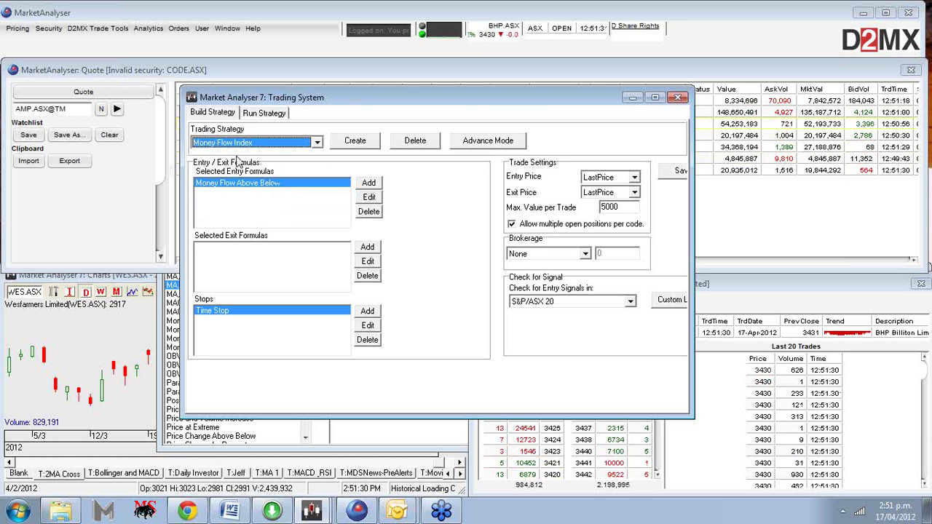
click(376, 198)
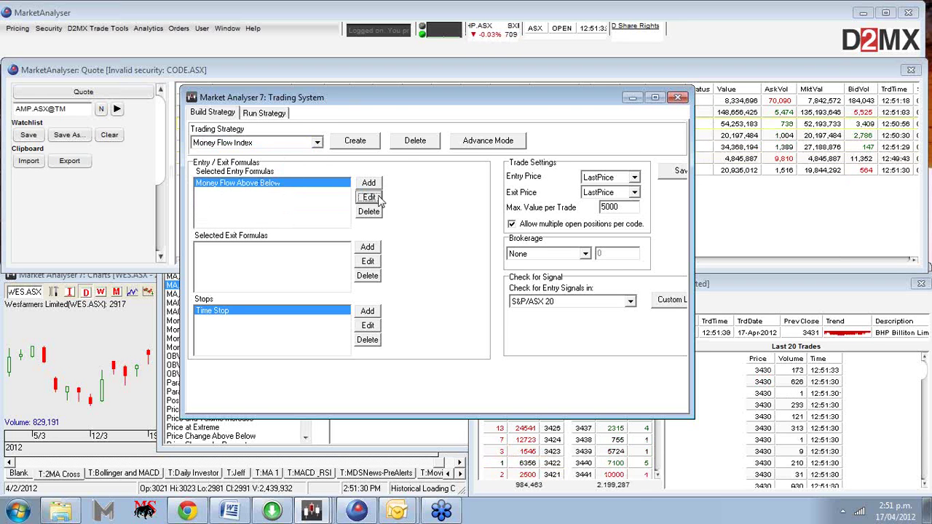
drag(471, 201, 421, 127)
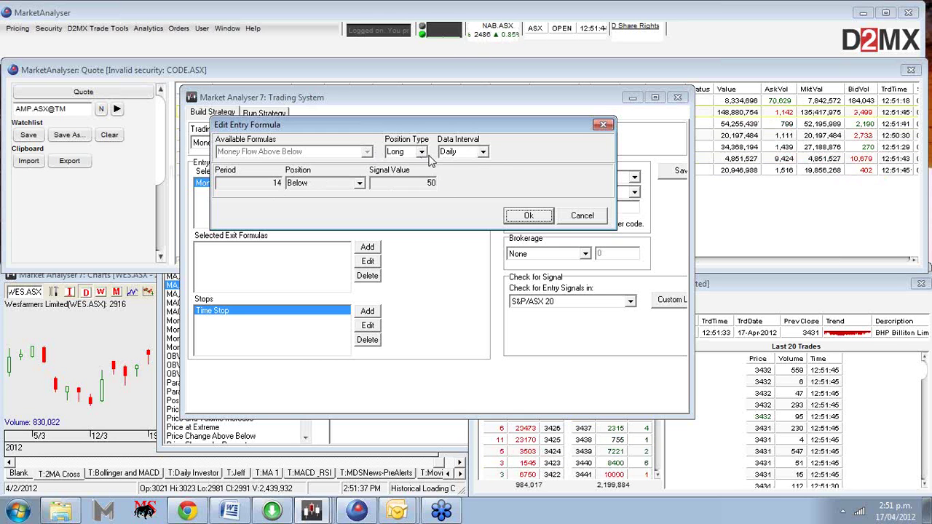
click(482, 153)
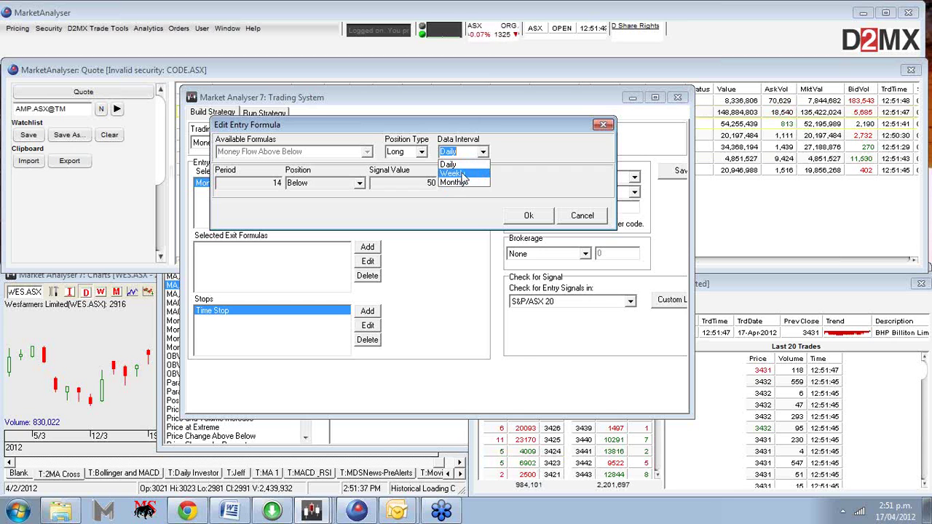
click(459, 173)
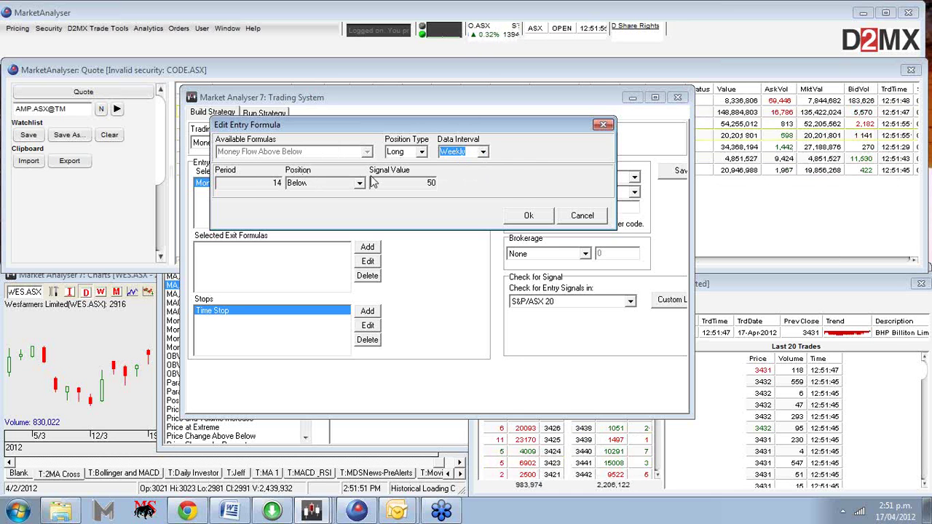
key(Tab)
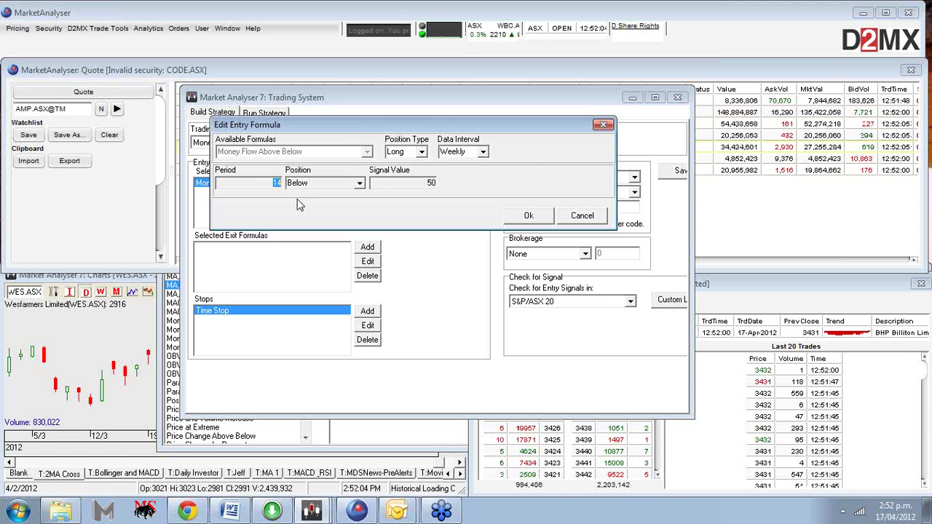
text(5)
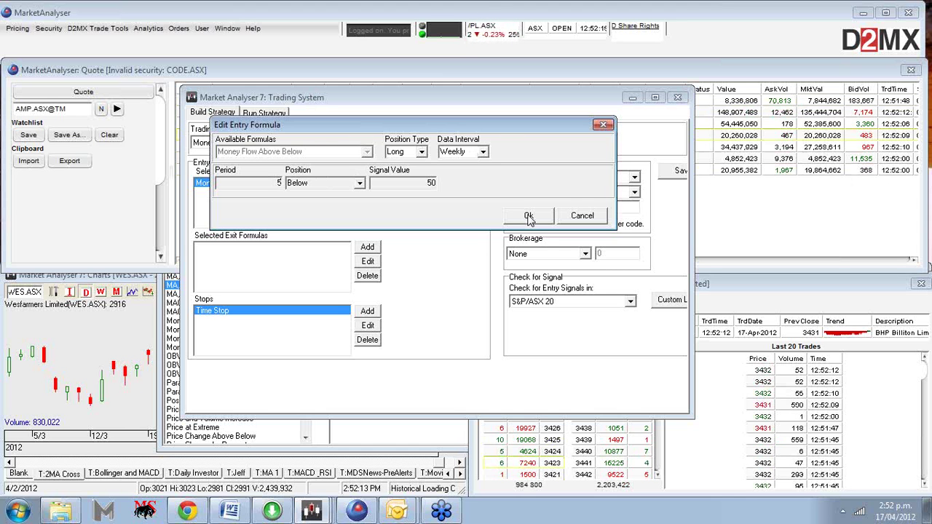
click(528, 217)
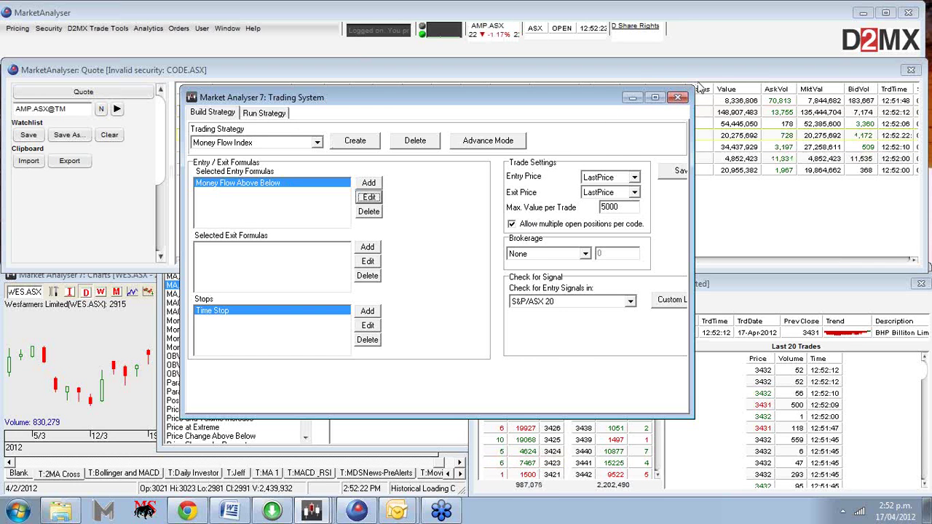
click(678, 170)
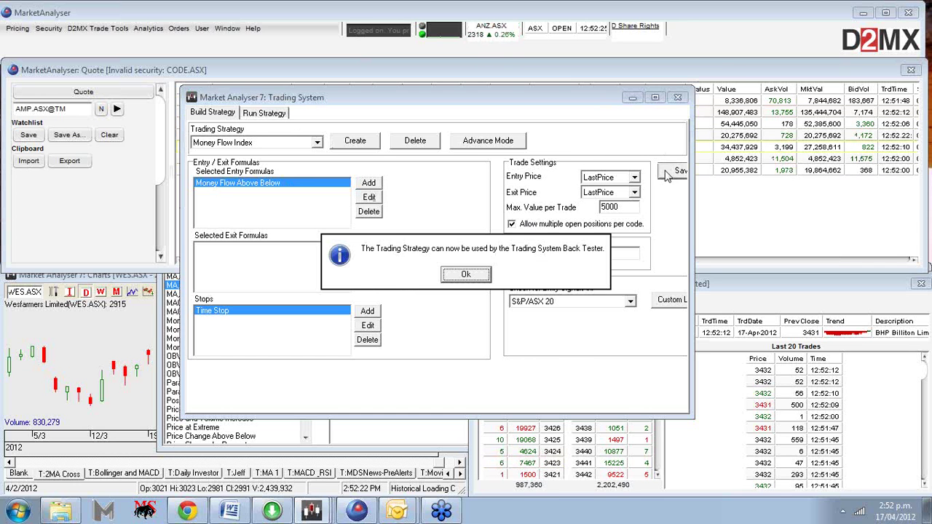
click(486, 275)
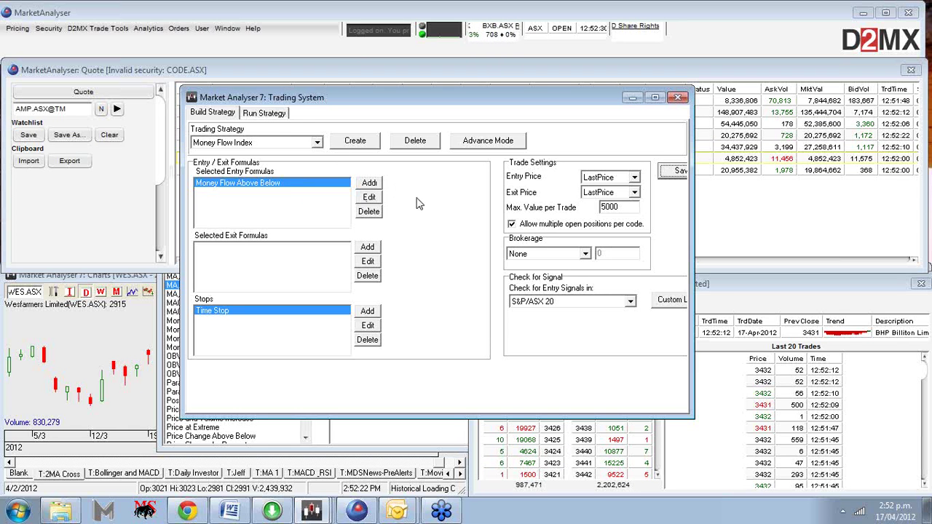
- Set the back test period's start to 16/04/2012 and rerun the Money Flow Index back test
click(264, 113)
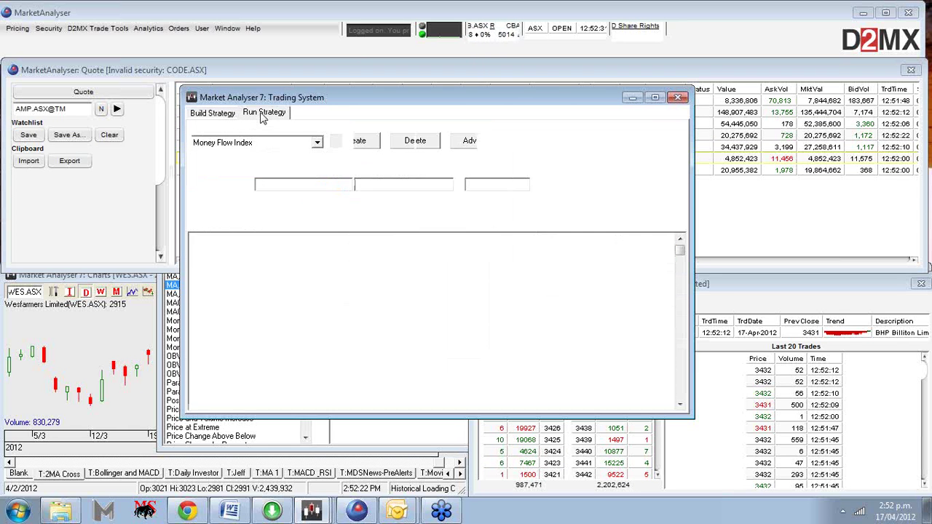
click(385, 140)
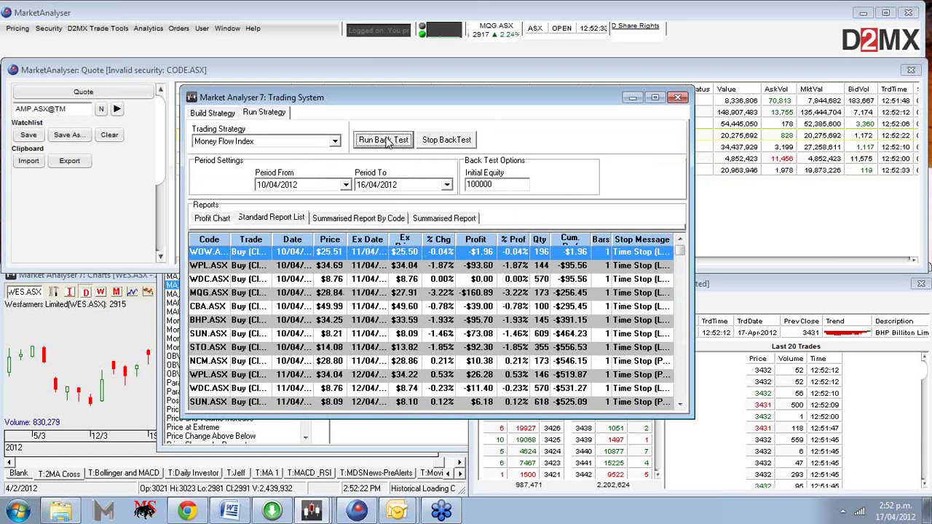
click(346, 185)
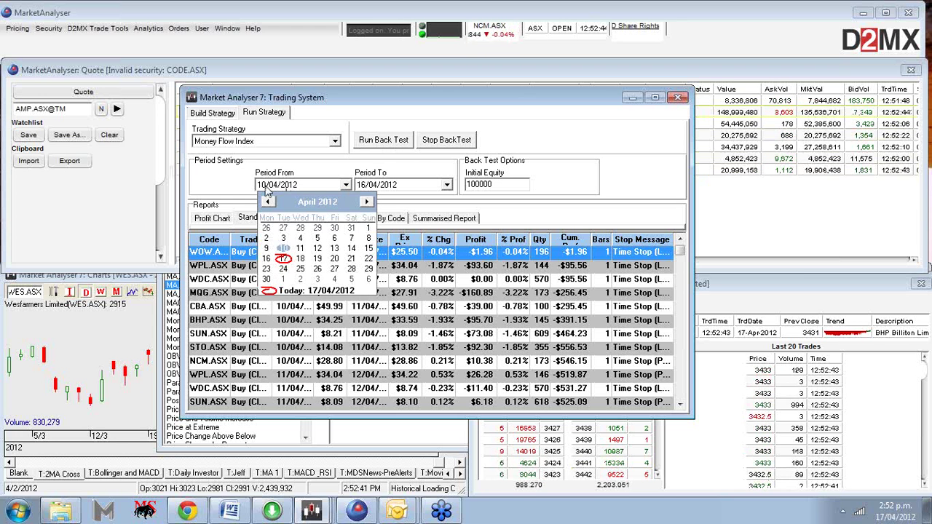
click(263, 185)
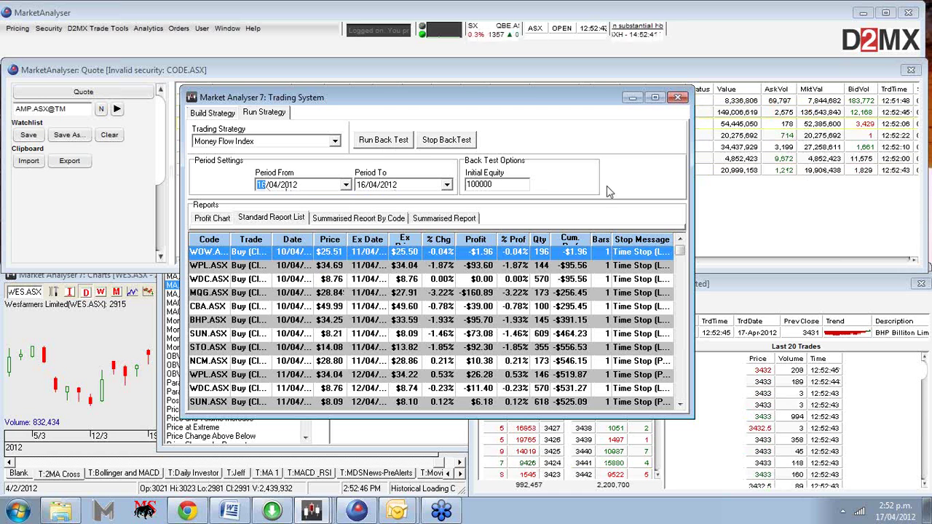
click(399, 140)
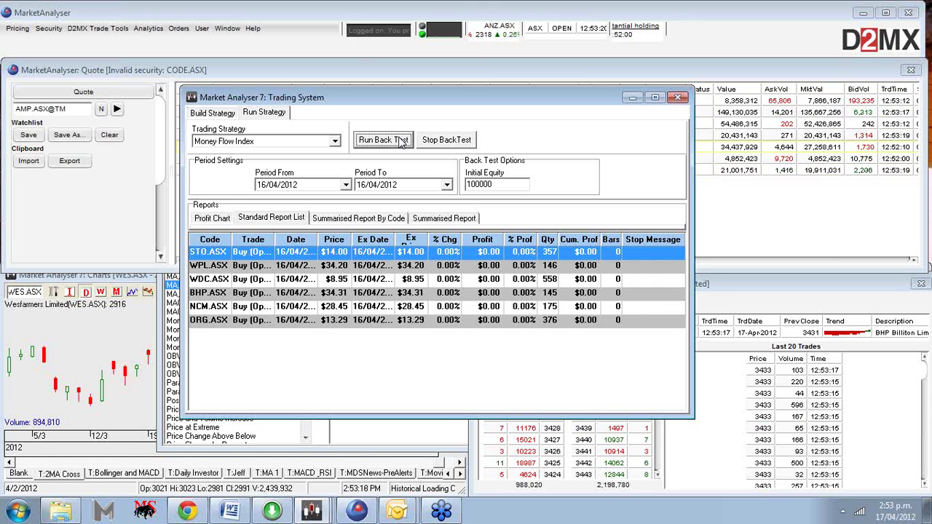
- Set both back test period dates to 14/04/2012 and rerun the Money Flow Index back test
click(262, 185)
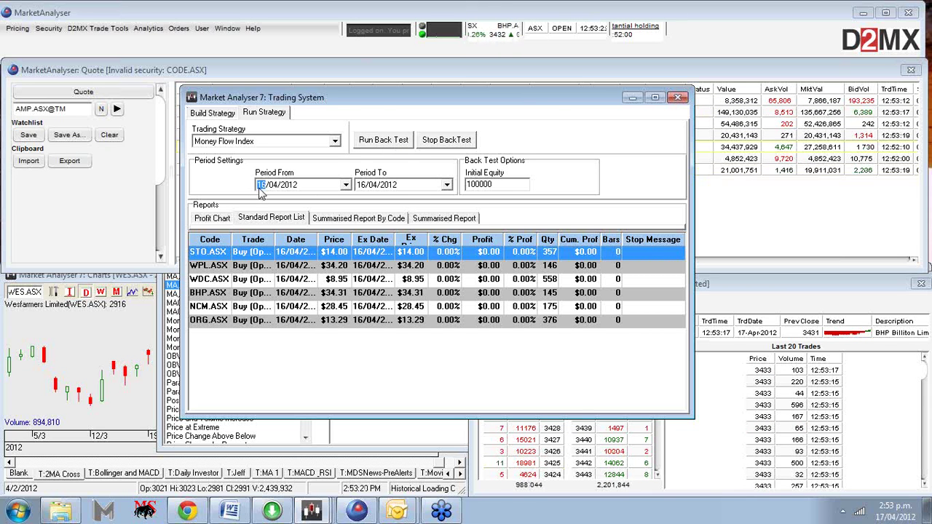
click(361, 186)
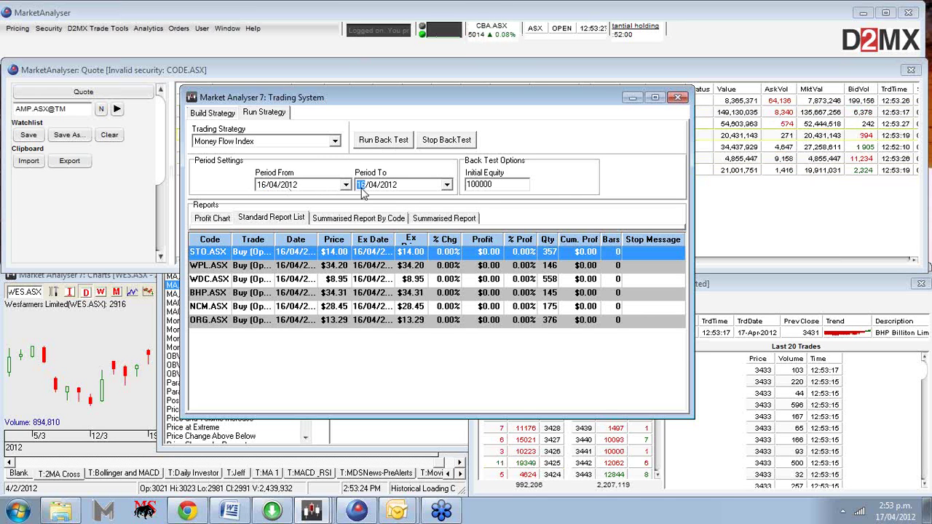
text(14)
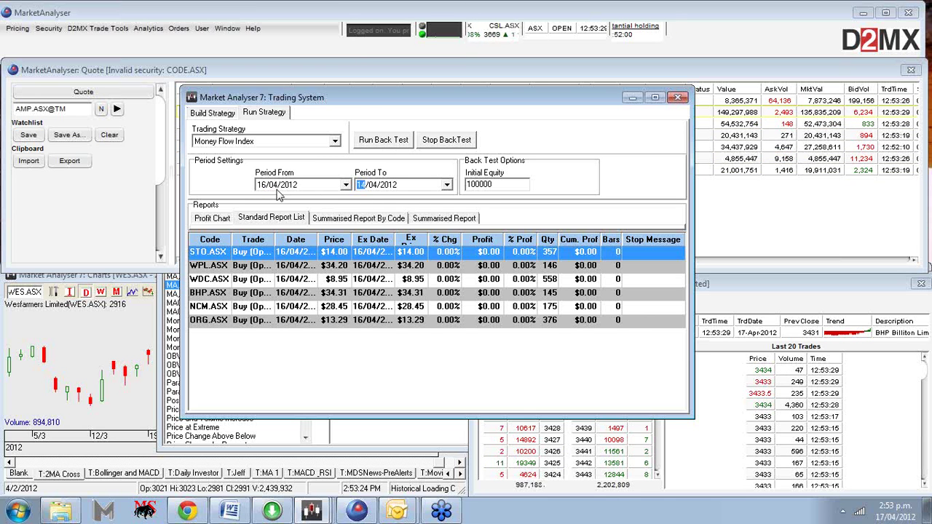
click(260, 188)
text(14)
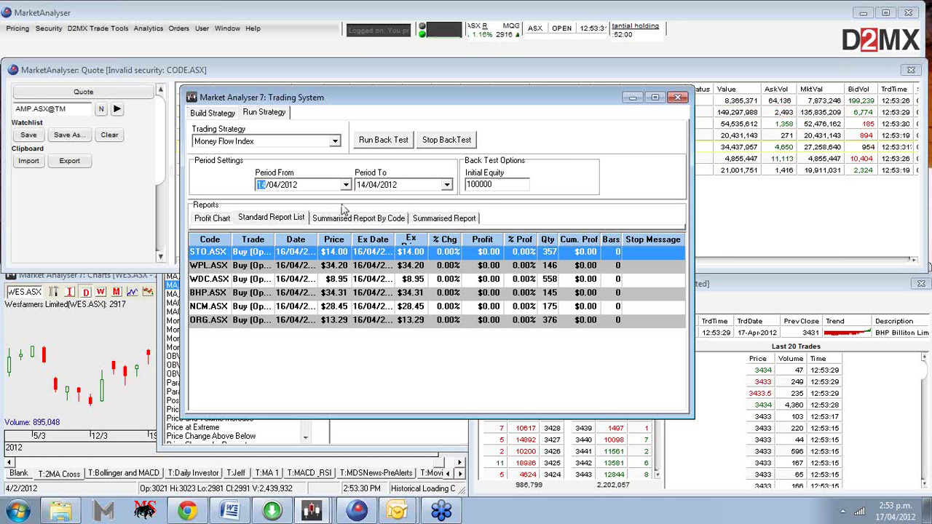
click(396, 144)
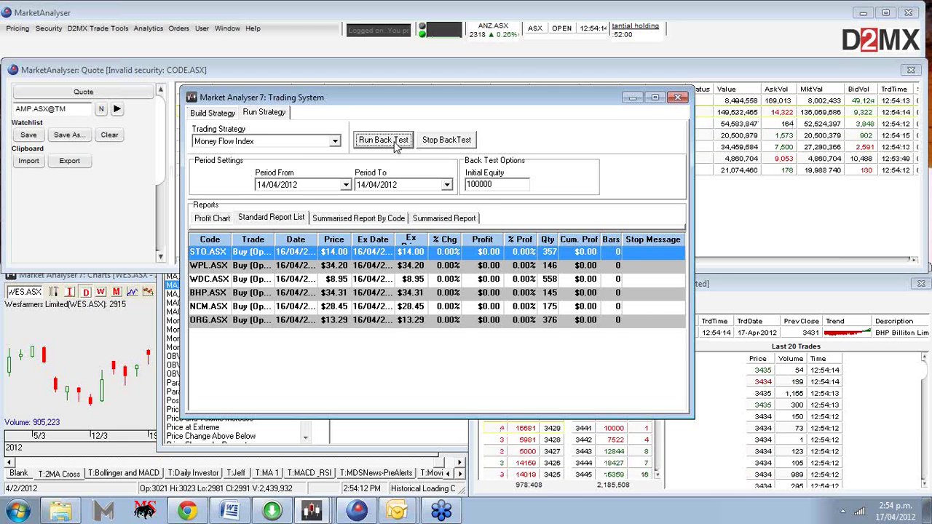
- Select all trades in the Standard Report List, clear the Quote watchlist and import the selected codes into it
shift+click(311, 324)
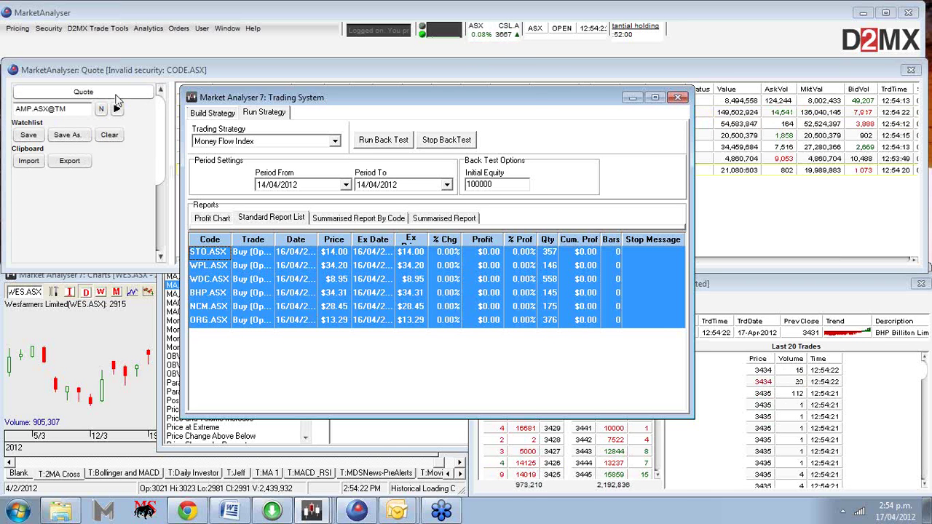
click(138, 130)
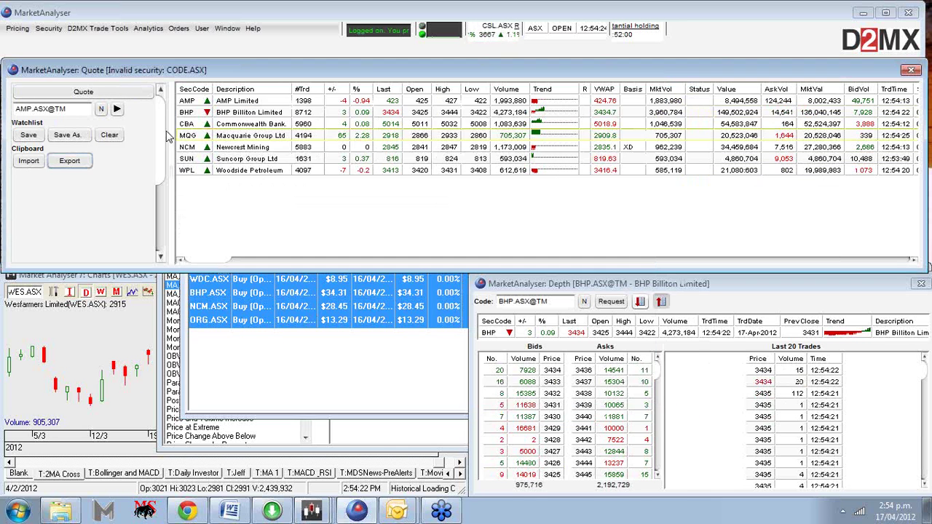
click(109, 135)
click(29, 161)
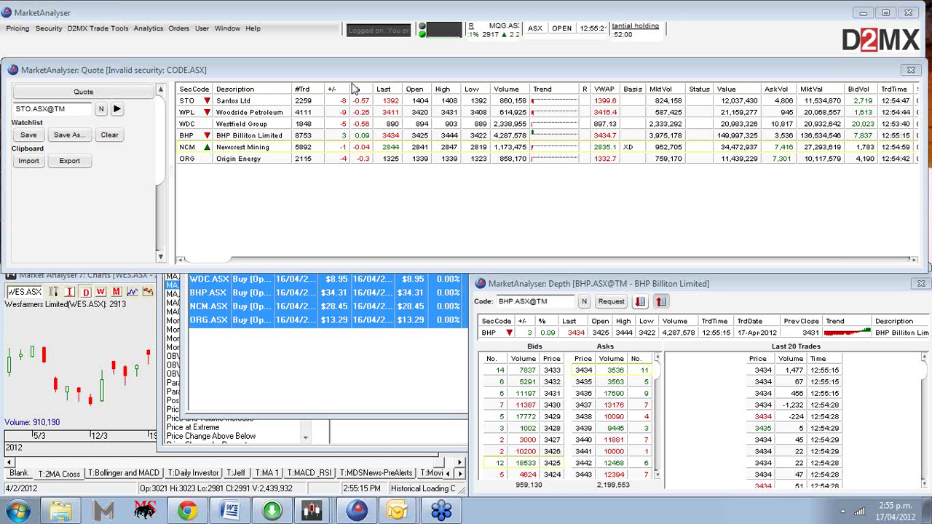
- Open another Trading System window and look through its list of saved trading strategies, keeping Oversold selected
click(114, 30)
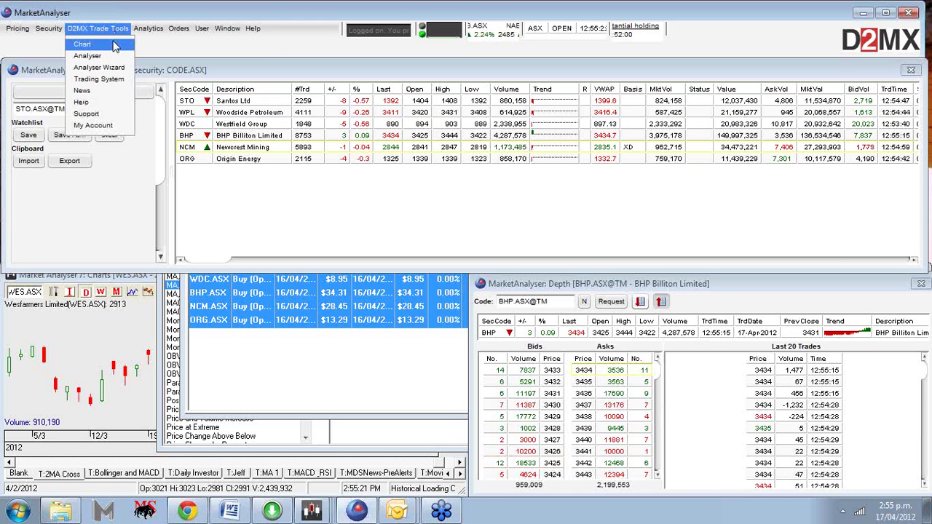
click(127, 81)
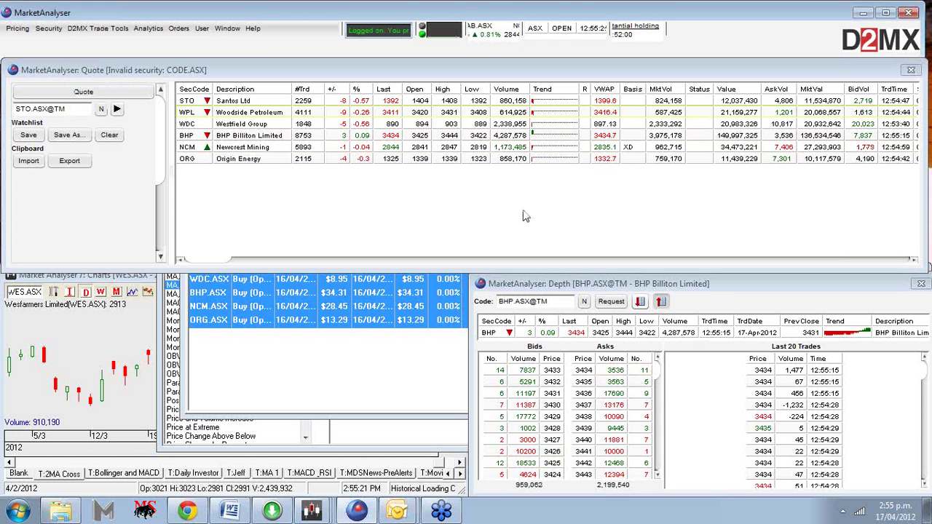
click(466, 280)
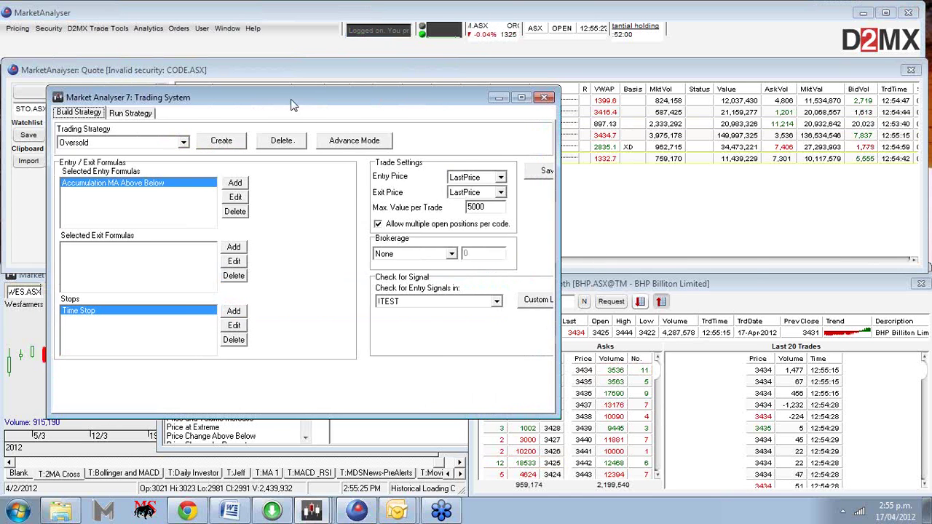
click(379, 148)
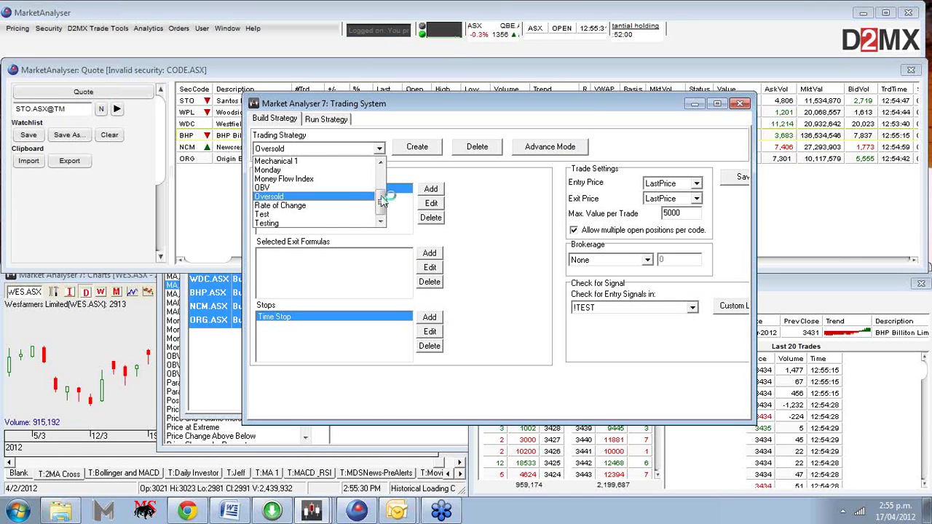
drag(381, 200, 381, 169)
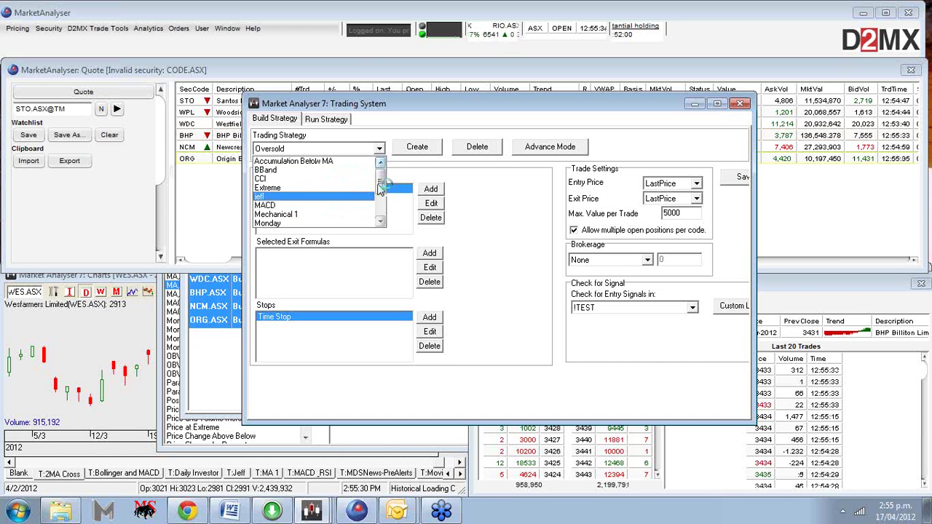
scroll(379, 187, down, 3)
scroll(376, 182, up, 2)
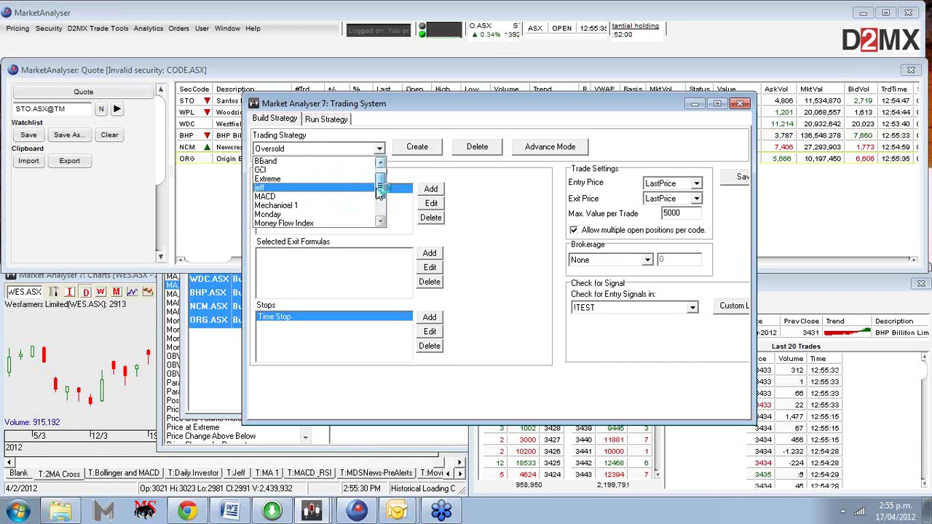
click(290, 124)
click(289, 124)
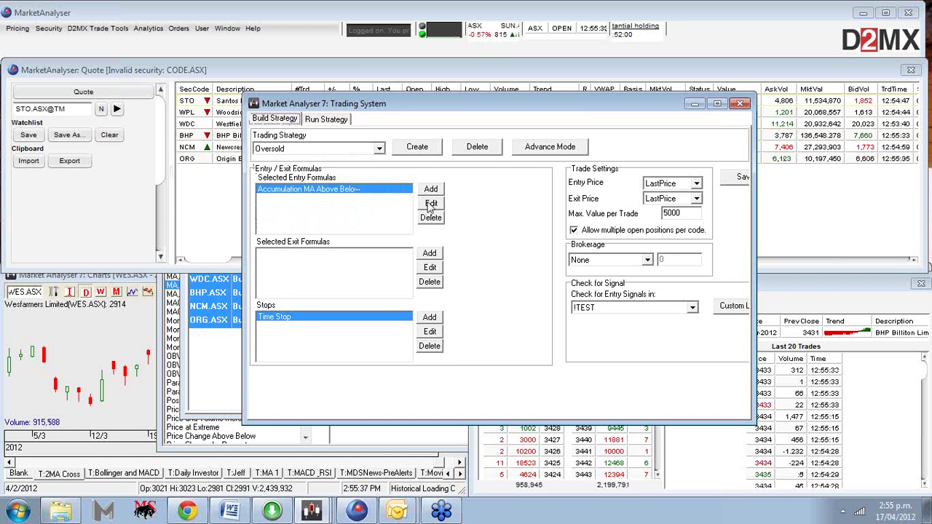
- Start a new entry formula for the Oversold strategy and choose the Jason combination indicator, trying a Weekly data interval before returning to Daily
click(432, 189)
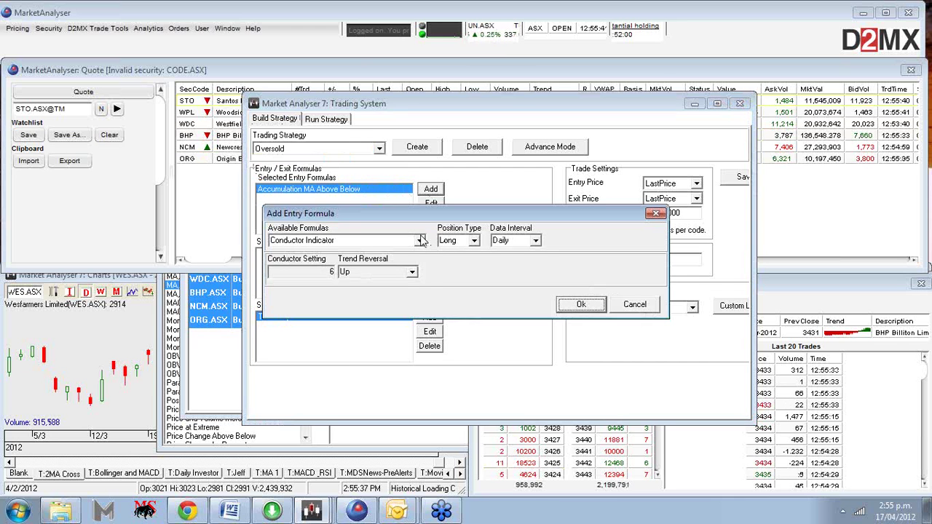
click(420, 241)
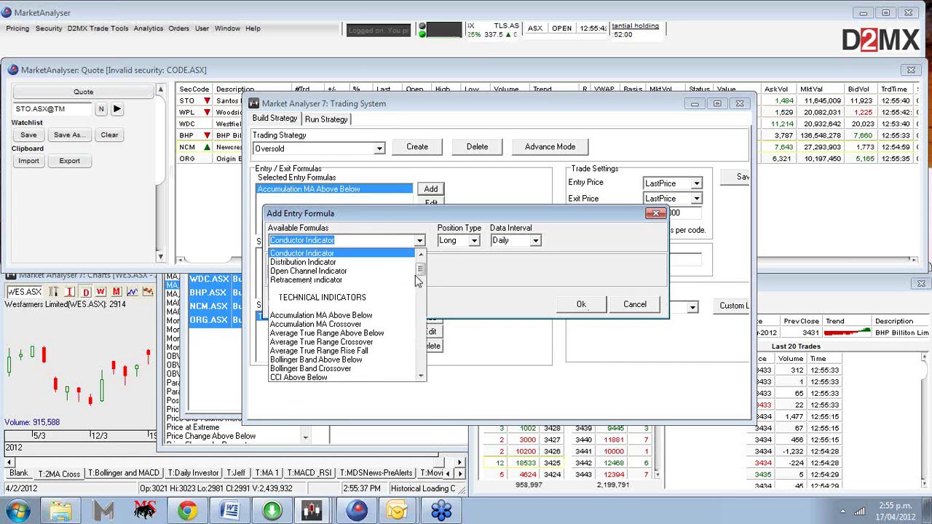
drag(420, 275, 420, 372)
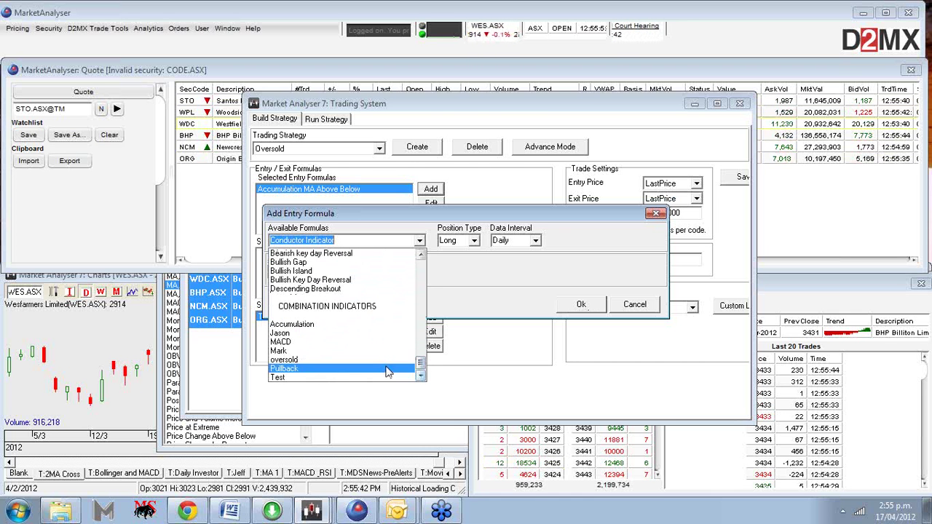
click(315, 333)
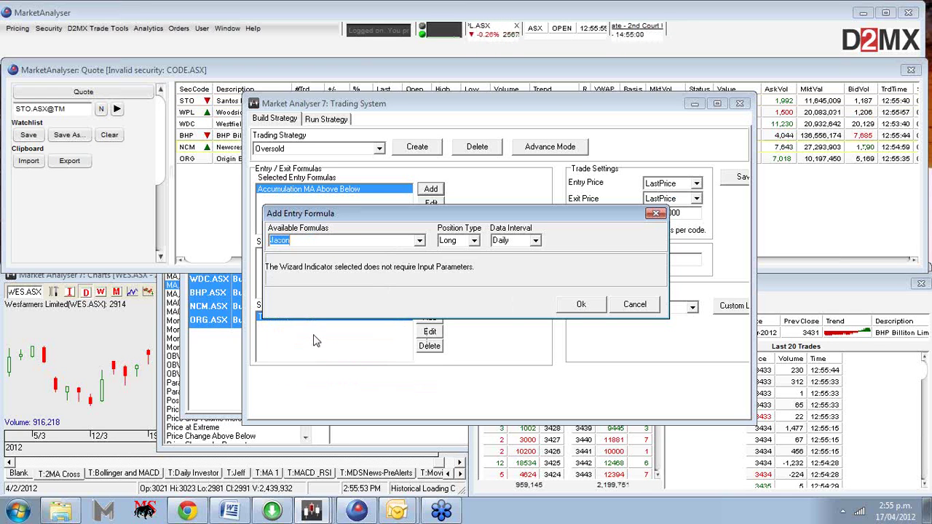
click(474, 241)
click(475, 244)
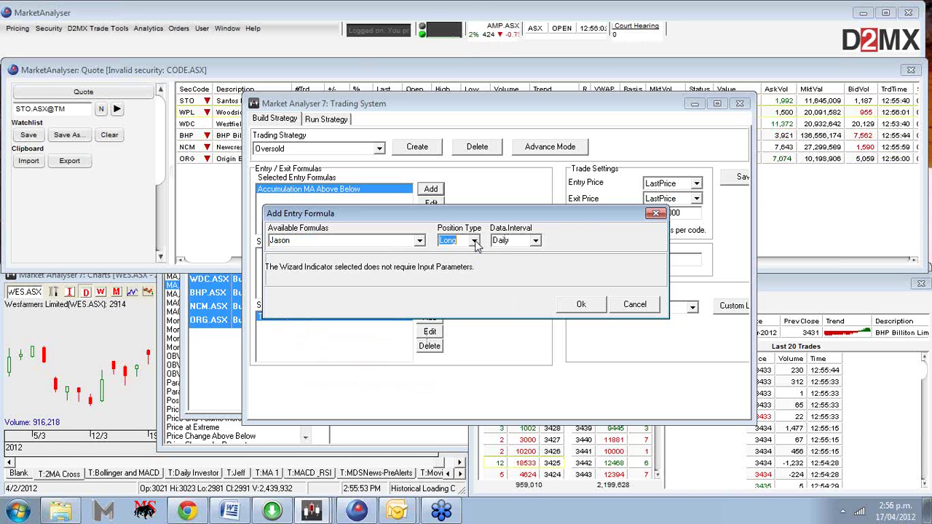
click(525, 242)
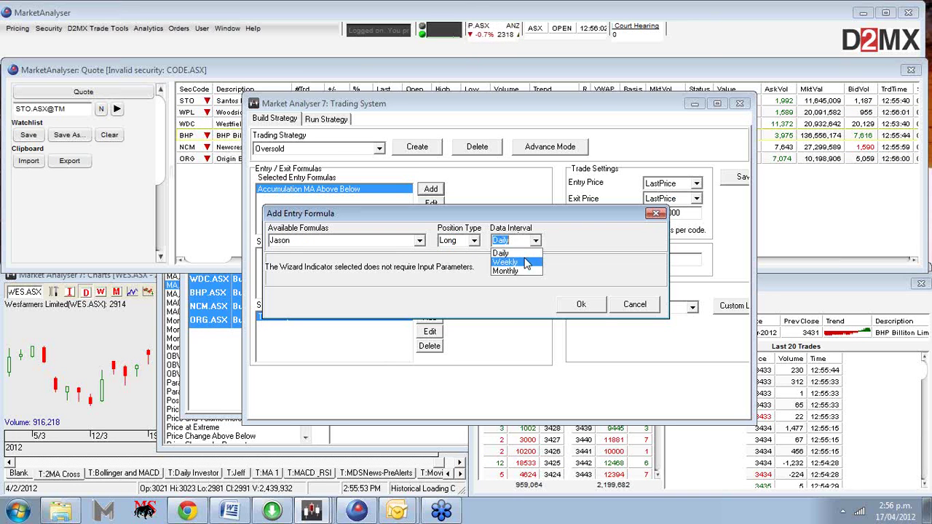
click(520, 266)
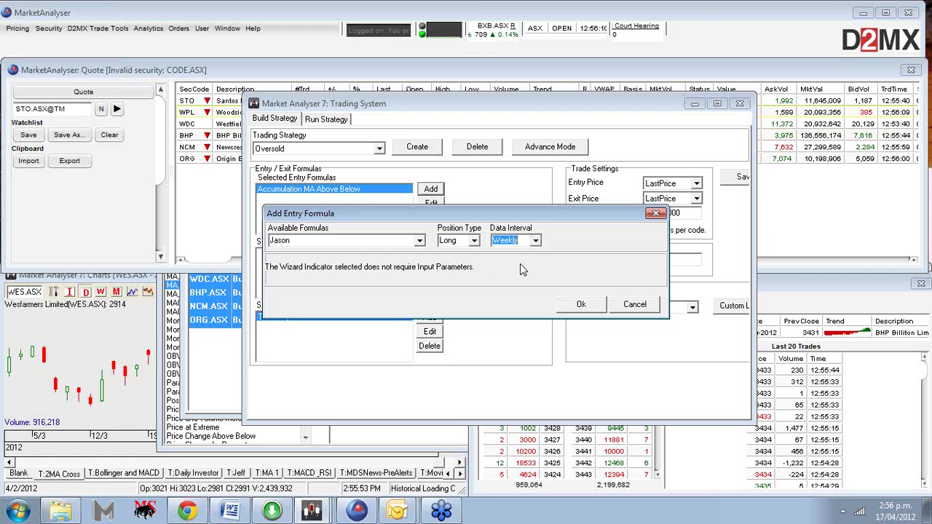
click(536, 241)
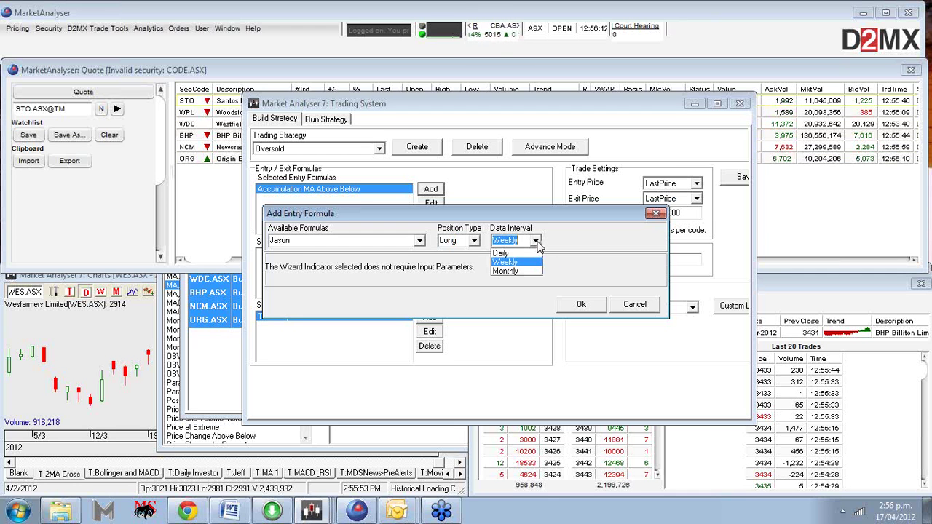
click(501, 252)
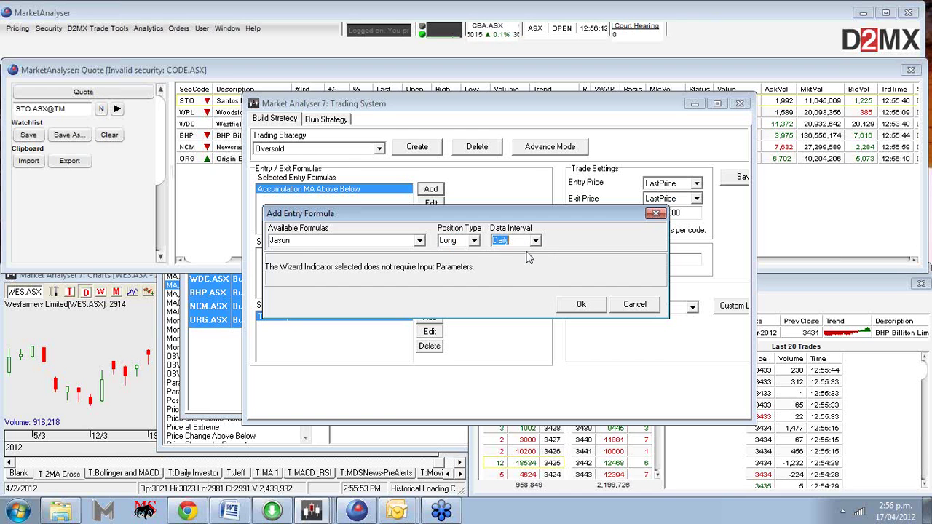
- Change the new entry formula to Stochastic Crossover with a Weekly data interval and add it to the Oversold strategy
click(420, 241)
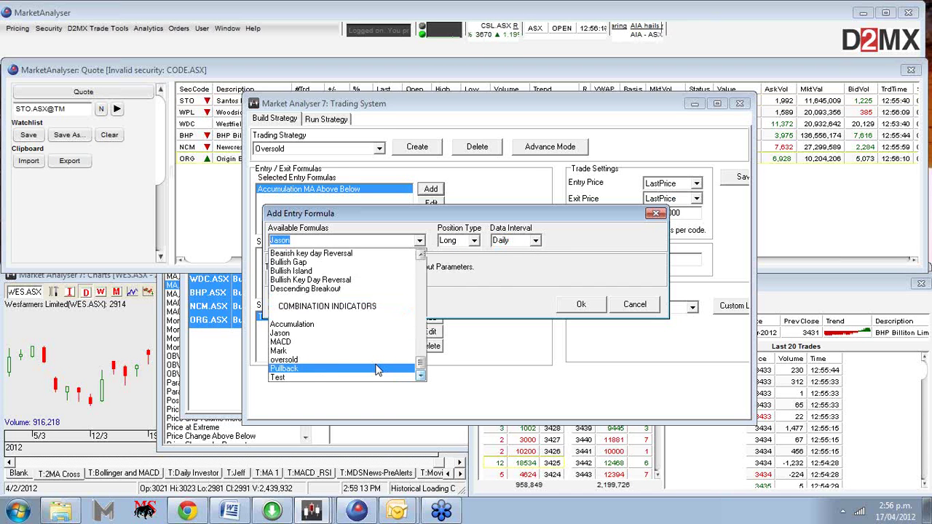
scroll(420, 292, up, 5)
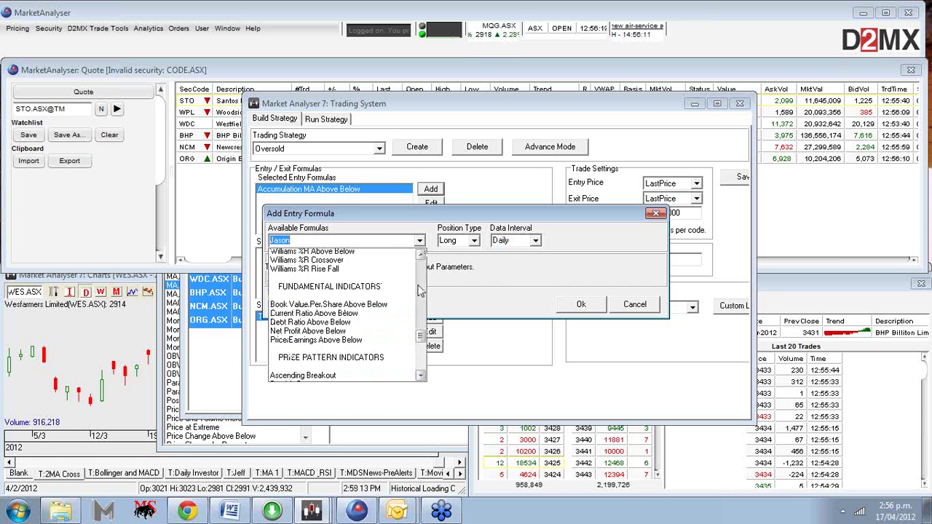
scroll(420, 292, up, 6)
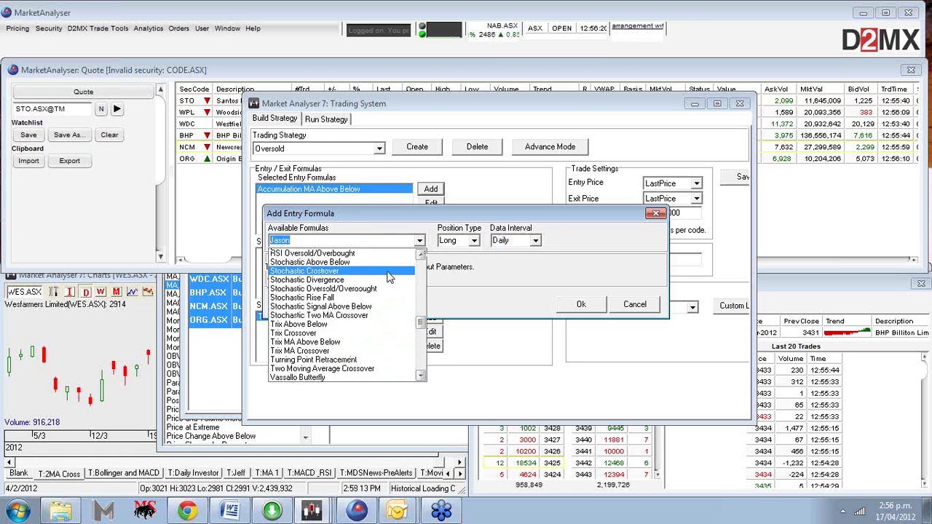
click(387, 272)
click(537, 241)
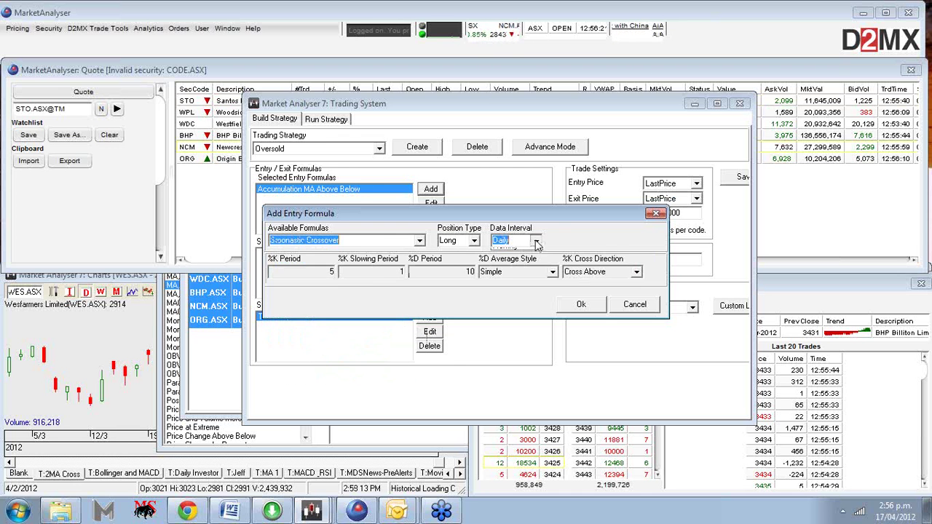
click(518, 260)
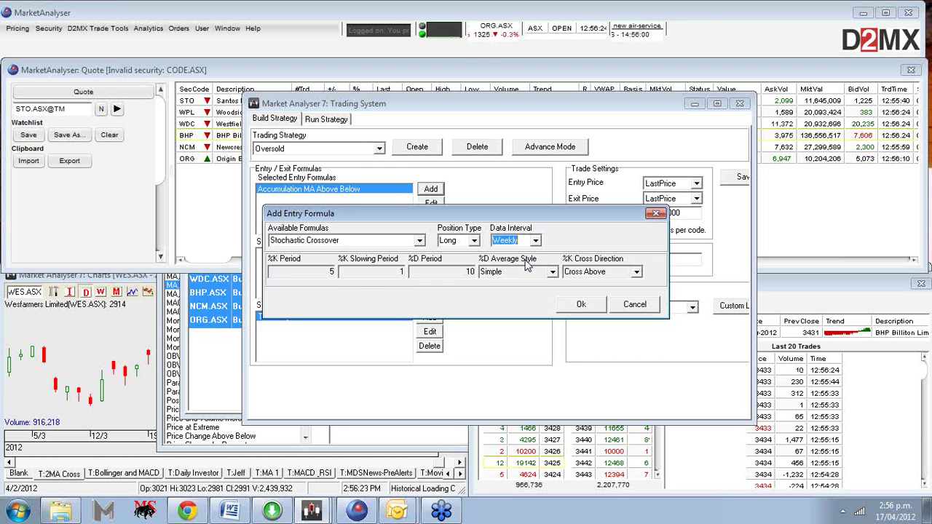
click(582, 303)
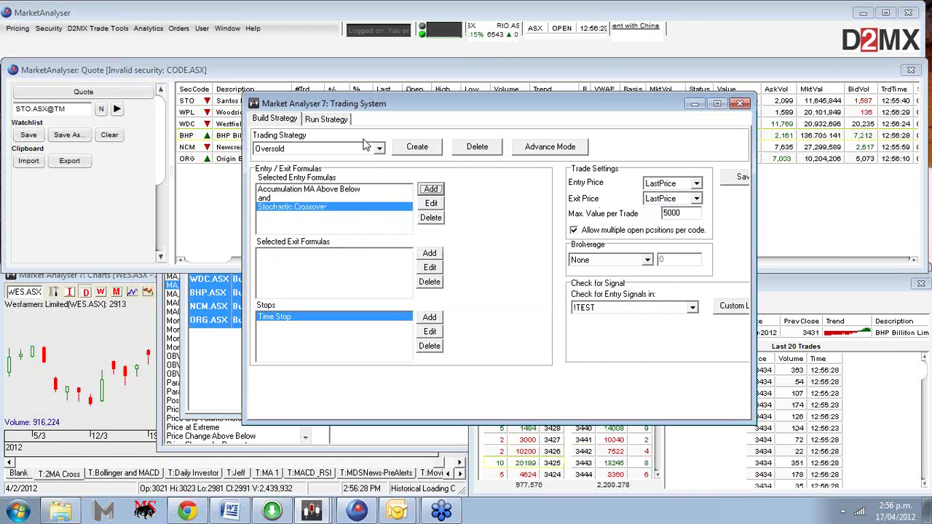
- Save the Oversold trading strategy for use in the back tester
drag(632, 111, 550, 119)
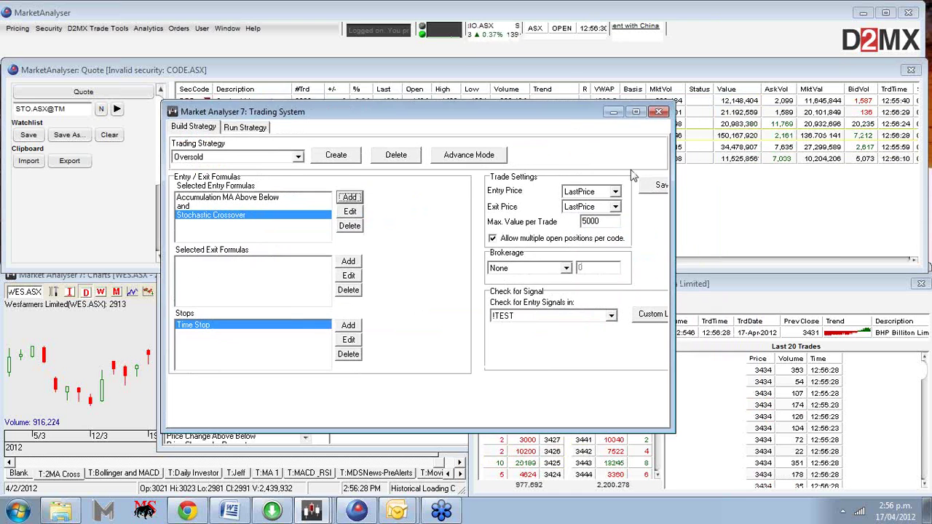
click(659, 184)
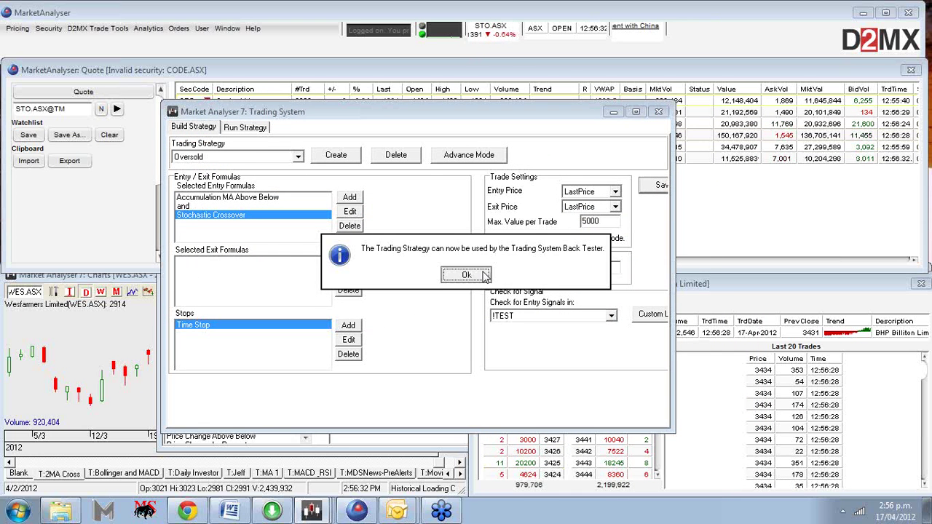
click(467, 274)
- Back test the Oversold strategy with both period dates set to 16/04/2012 and show its Standard Report List
click(246, 127)
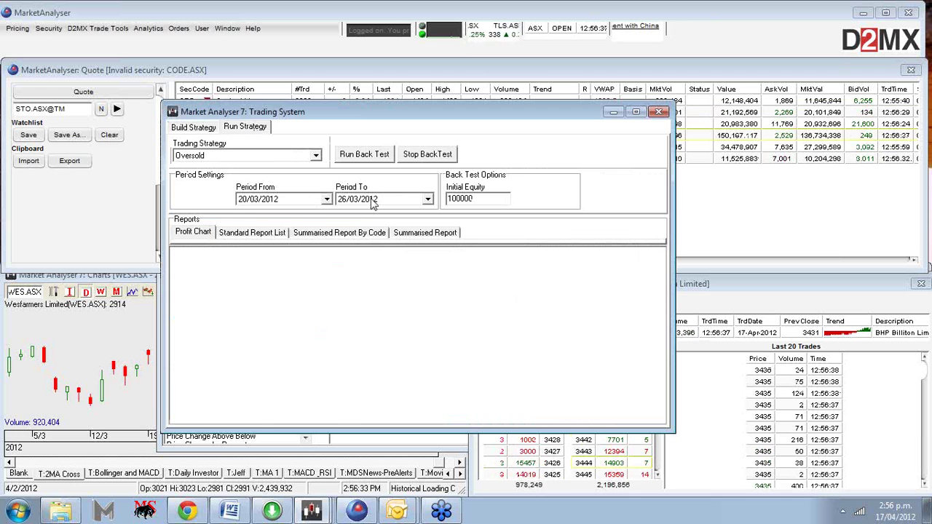
click(244, 203)
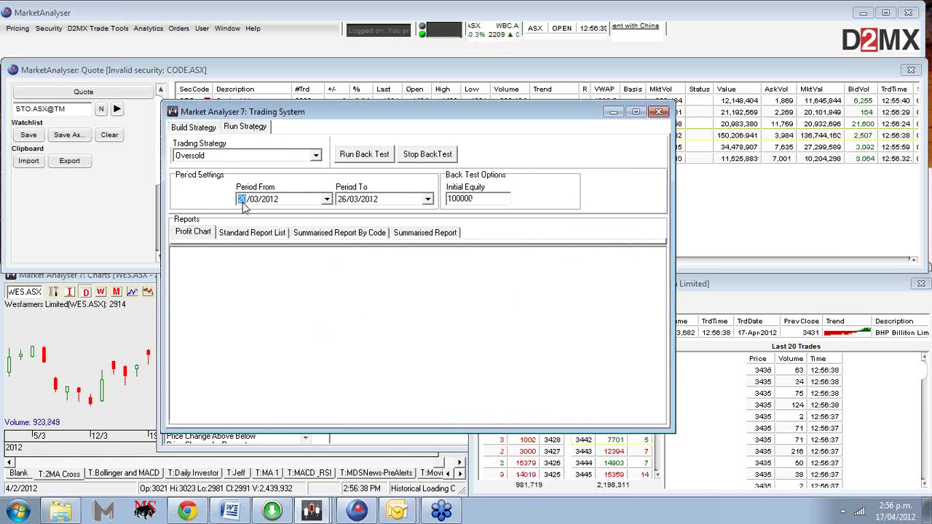
text(14)
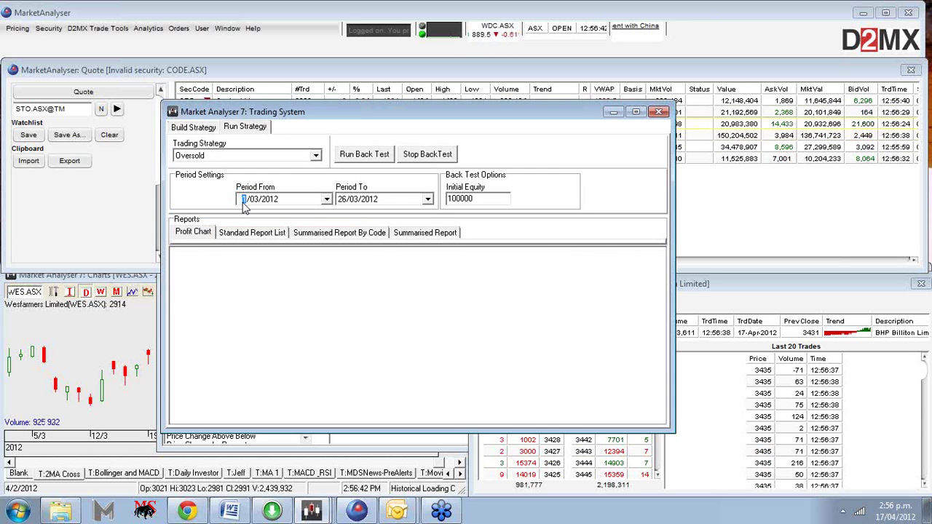
click(255, 206)
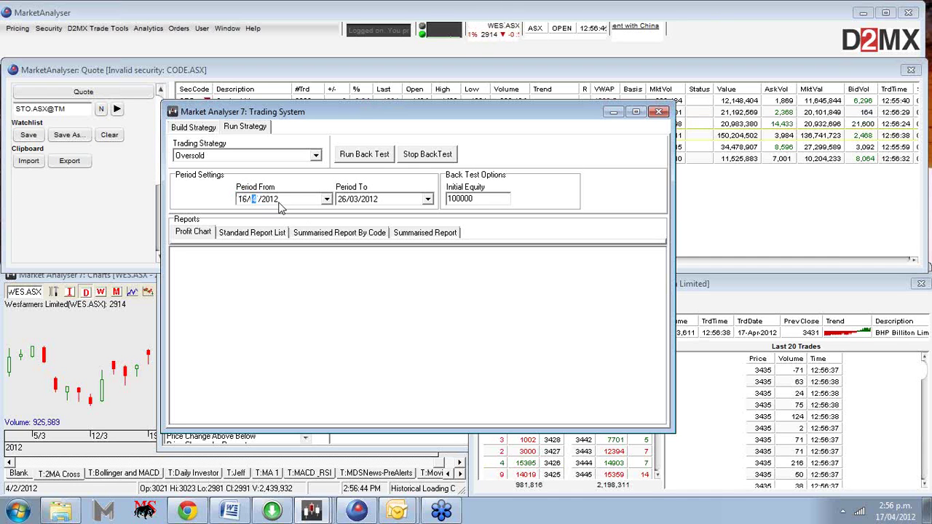
click(342, 207)
text(1)
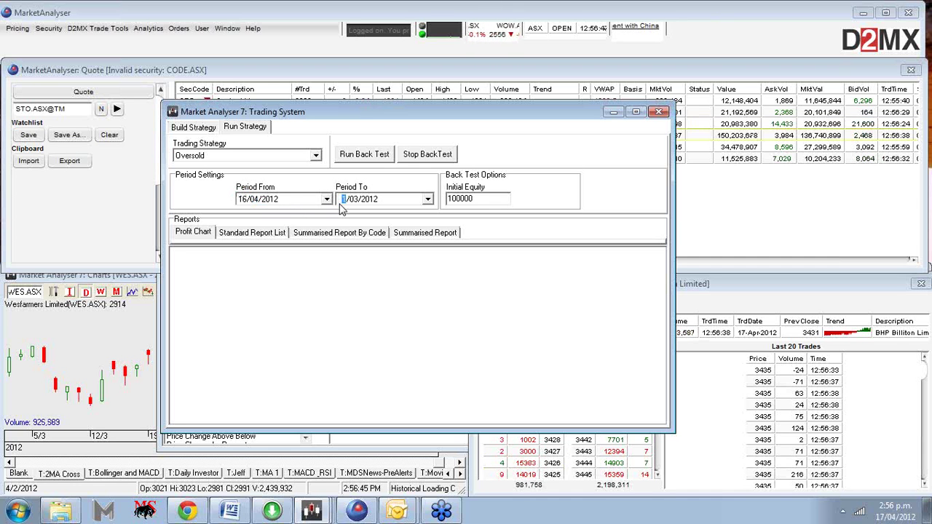
click(354, 206)
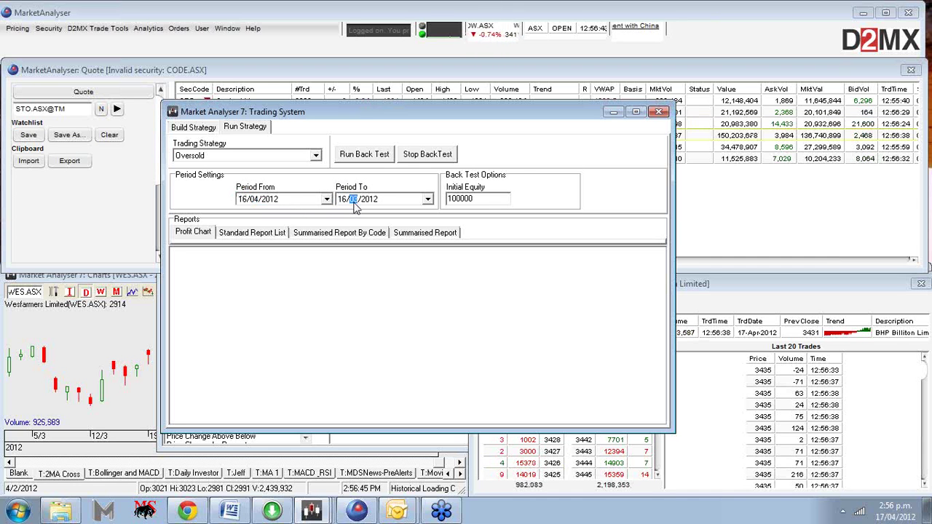
text(04)
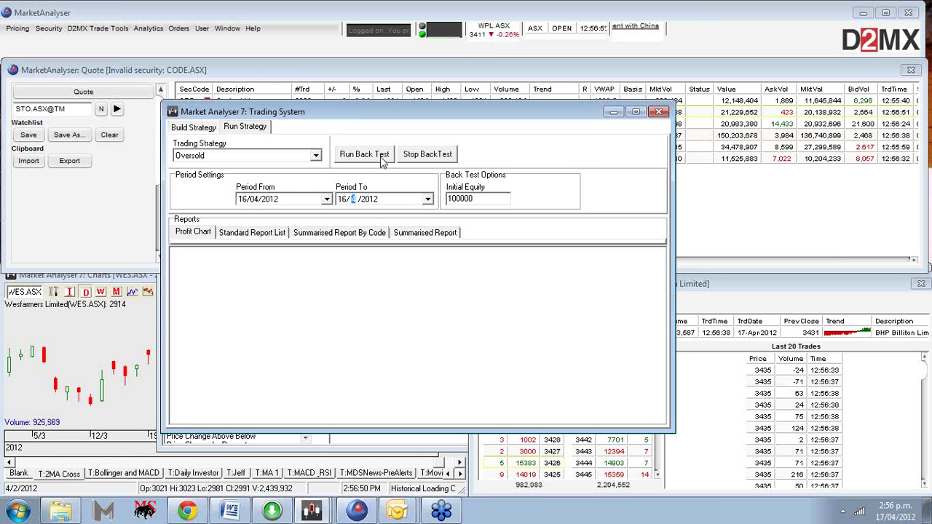
click(381, 158)
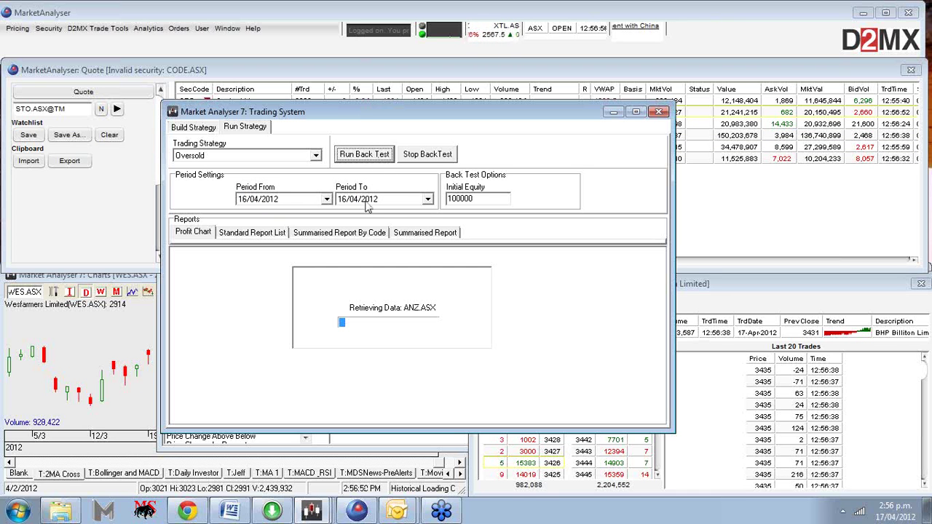
click(257, 233)
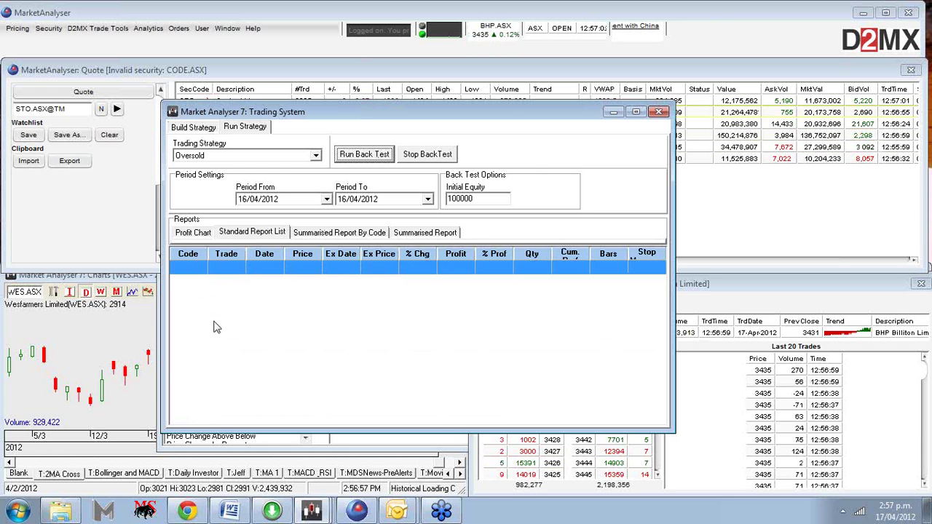
- Close both Trading System windows and the Analyser Wizard
click(659, 117)
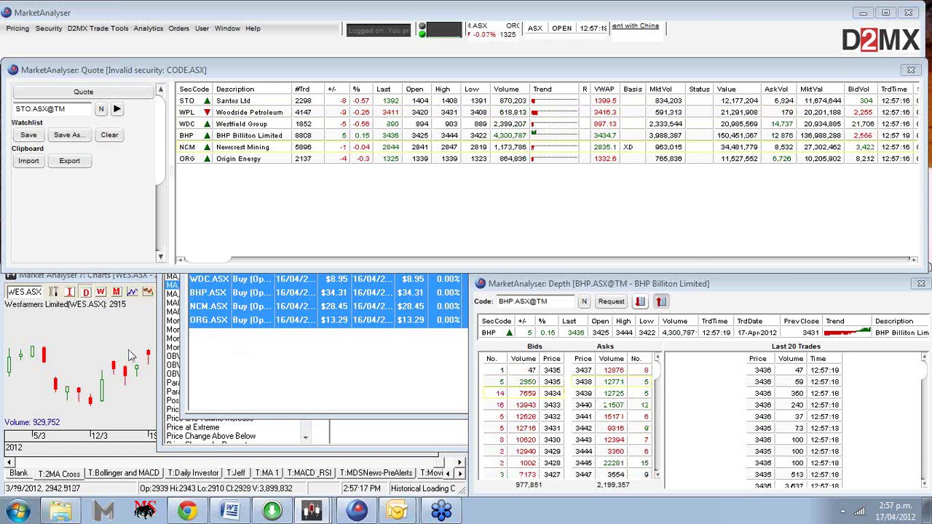
click(266, 379)
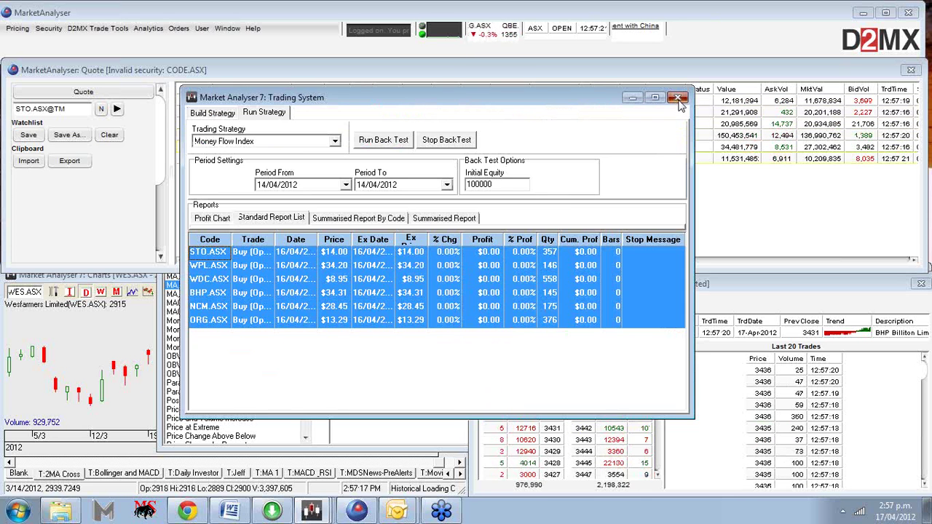
click(677, 98)
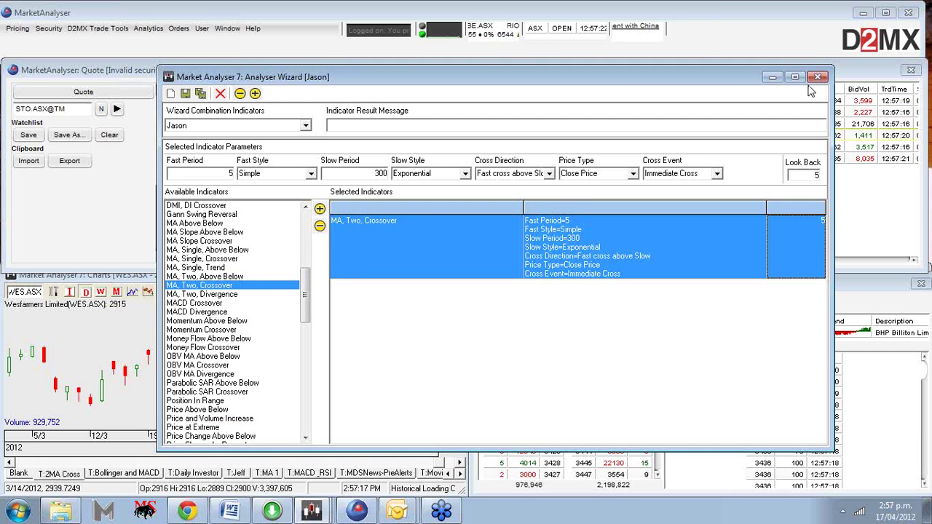
click(816, 86)
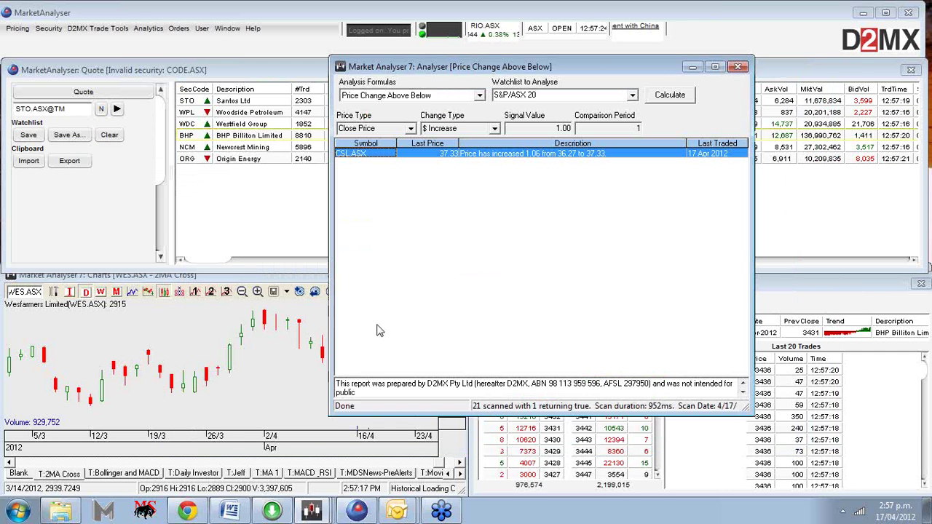
- Look through the watchlists available in the Analyser, keeping S&P/ASX 20 selected, and close the Analyser window
click(380, 332)
drag(652, 74, 508, 86)
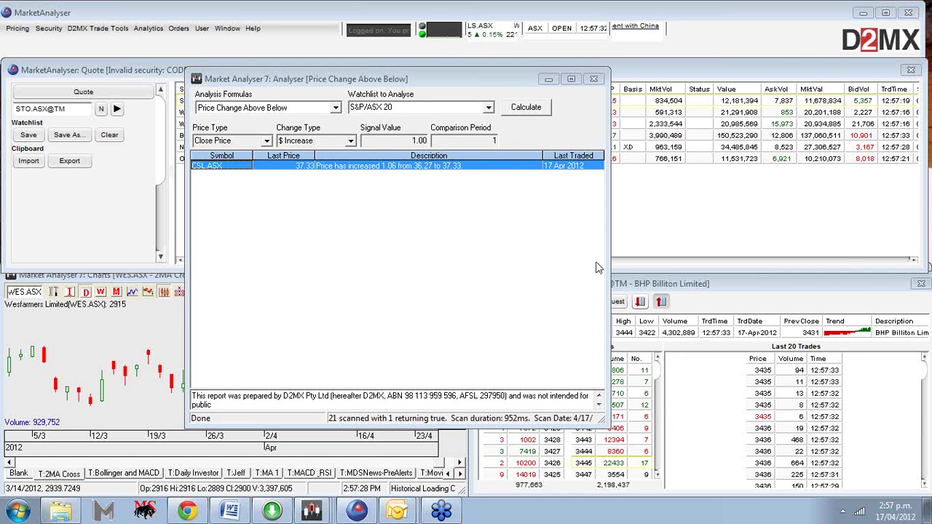
click(489, 108)
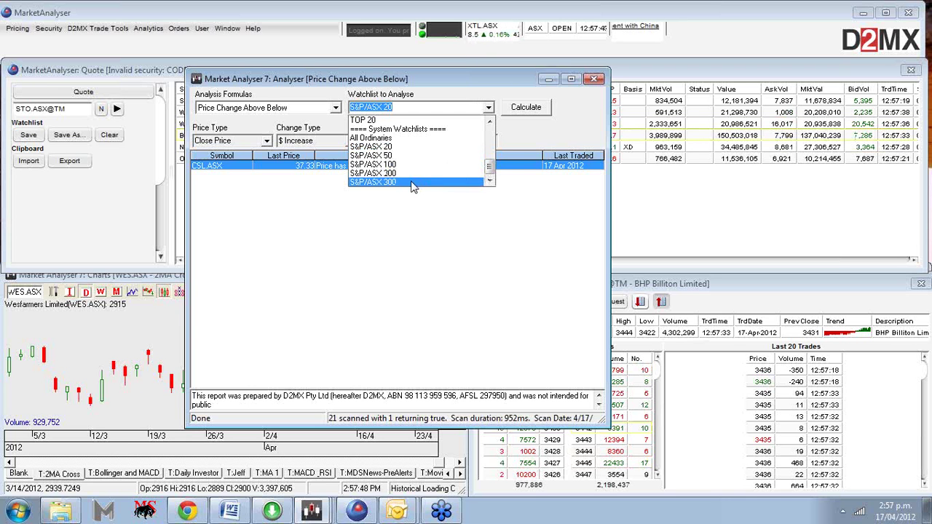
mouse_move(490, 166)
mouse_down()
mouse_move(490, 133)
mouse_move(489, 175)
mouse_up()
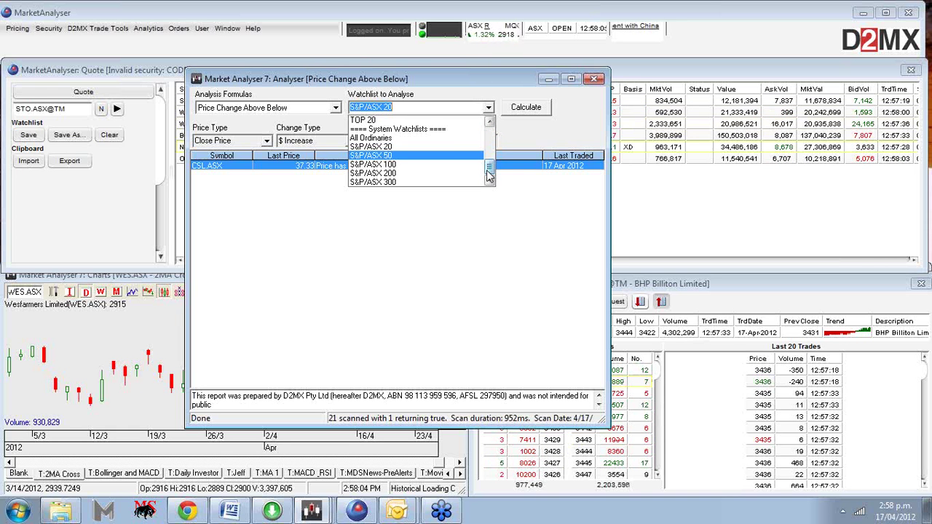
click(522, 215)
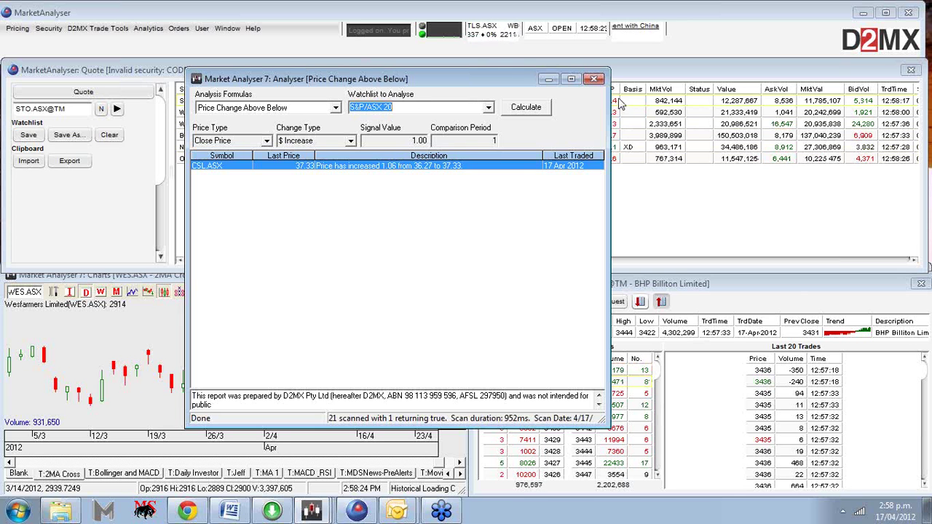
click(594, 79)
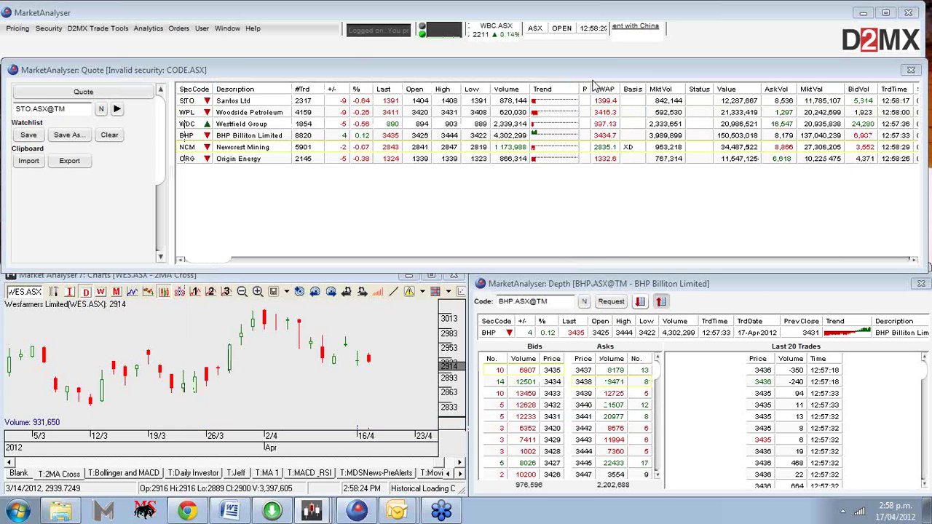
- Open the Trading System, dismiss the missing watchlist notice, look over the Money Flow Index strategy and close the window
click(179, 29)
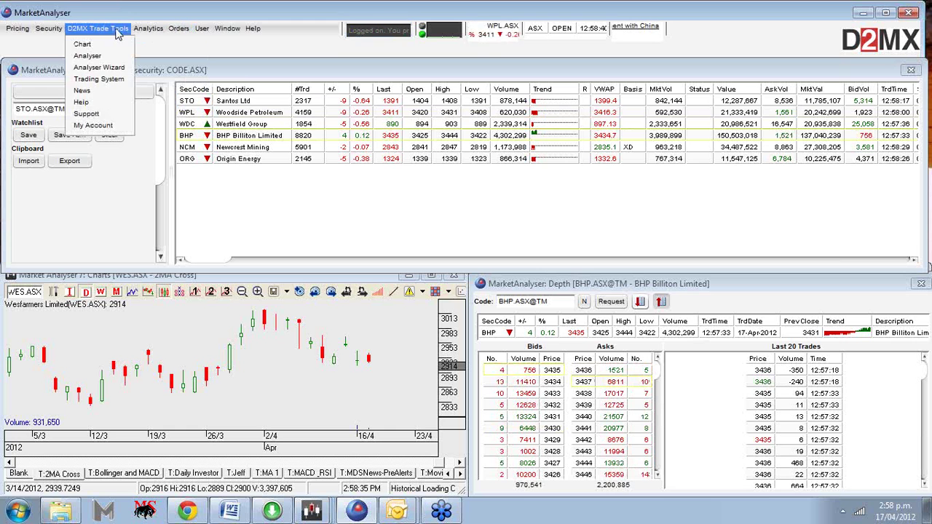
click(115, 85)
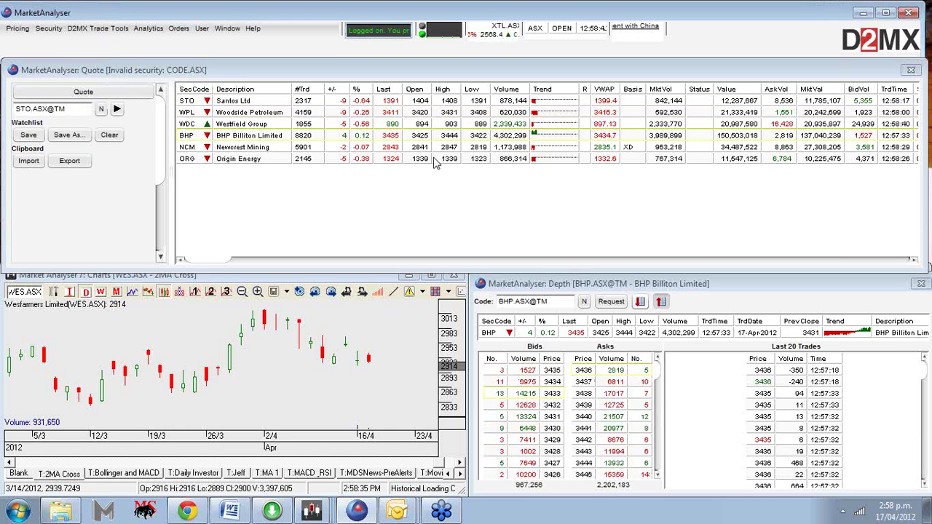
click(463, 280)
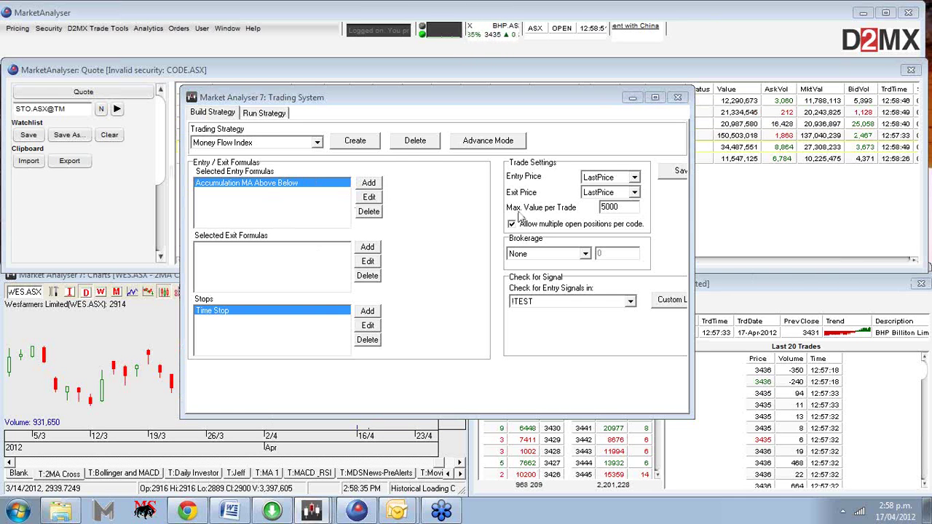
click(438, 217)
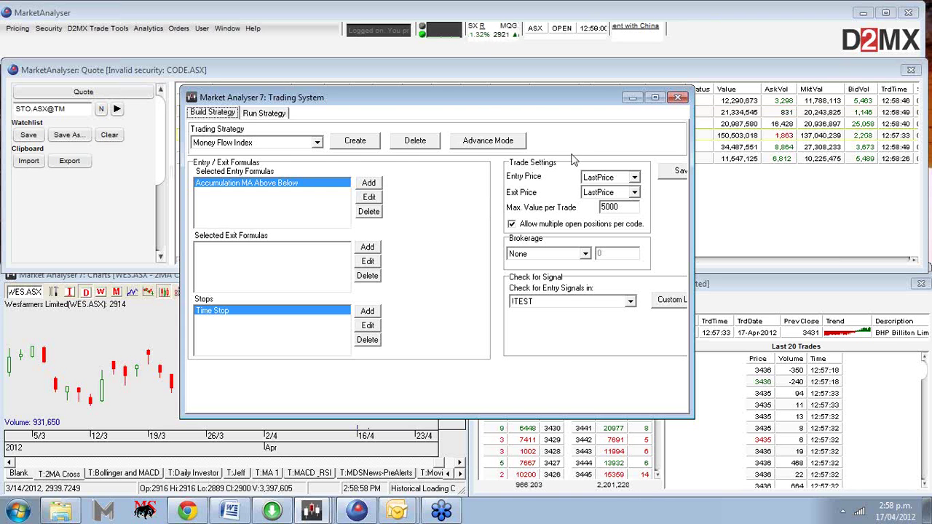
click(678, 98)
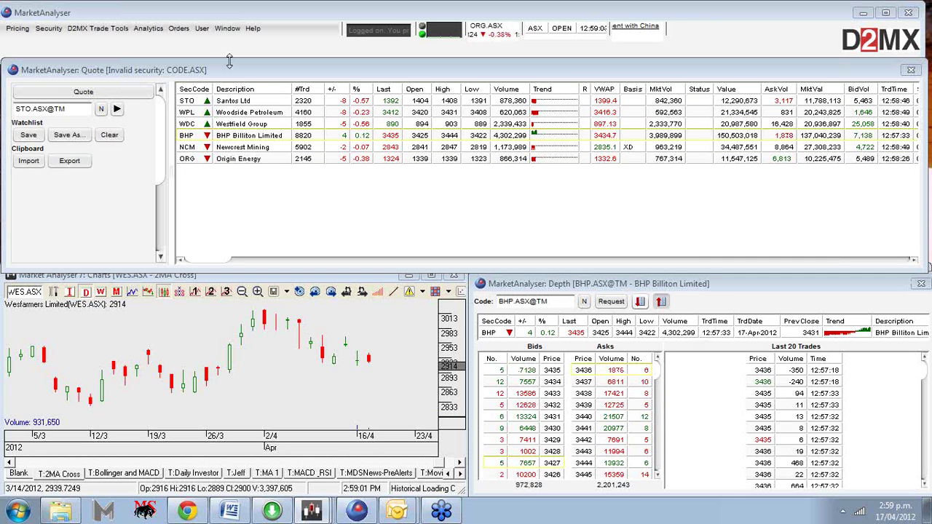
- Try to create a buy order and dismiss the resulting notice
click(179, 29)
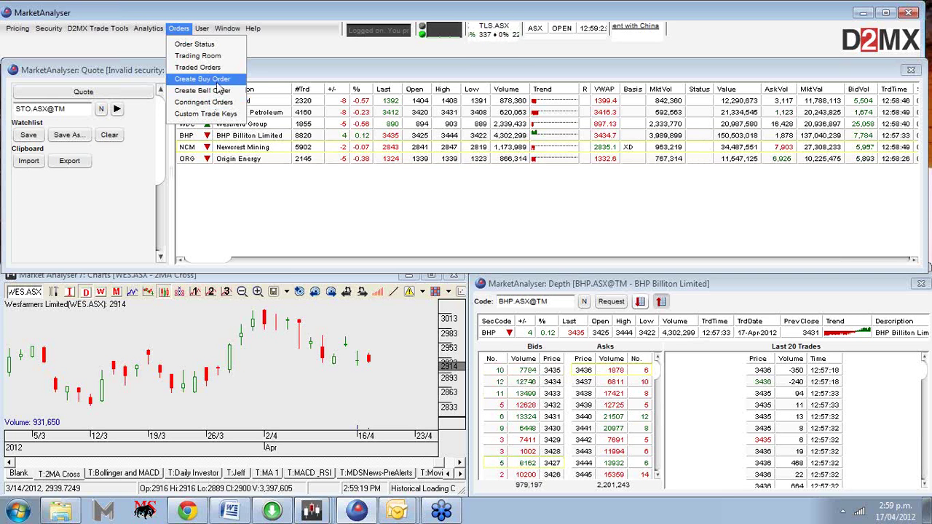
click(211, 78)
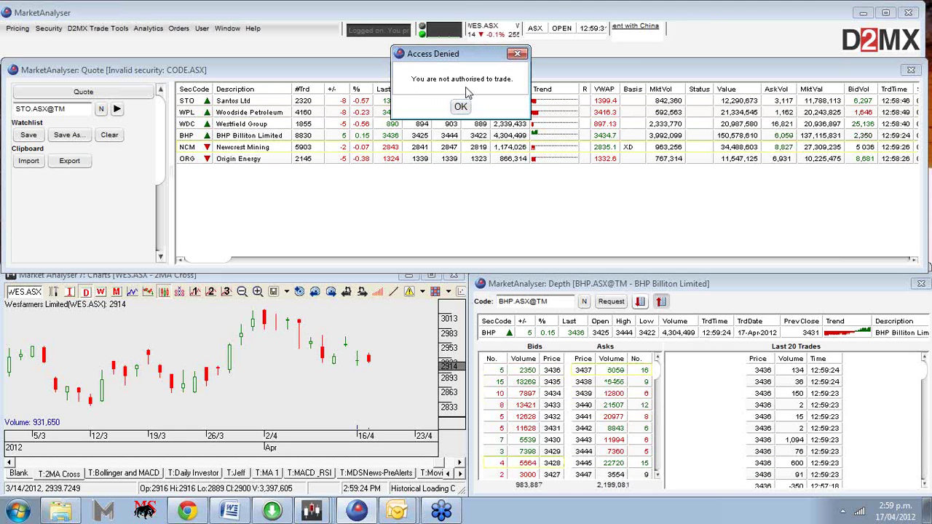
click(460, 107)
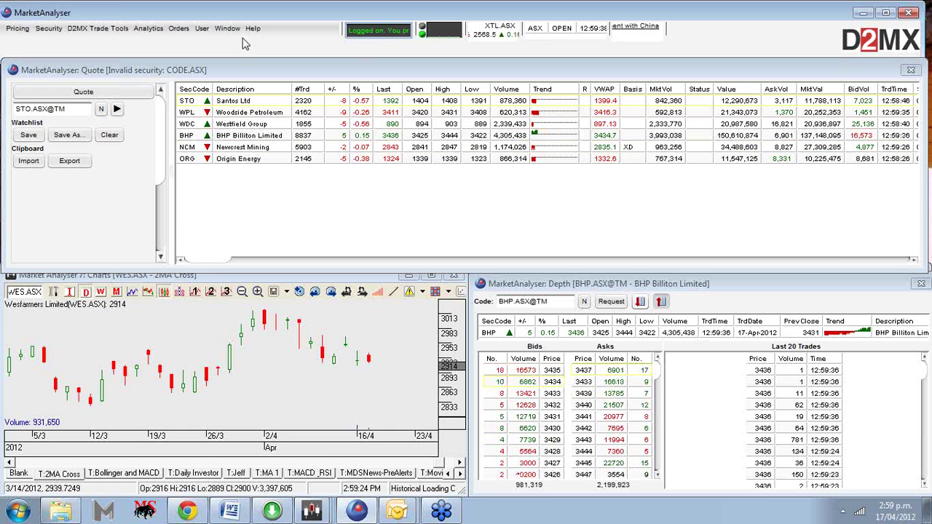
- Add the Conductor Indicator as a Long, Daily exit formula with setting 6 and trend reversal Up to Money Flow Index, and close the Trading System
click(97, 28)
click(120, 77)
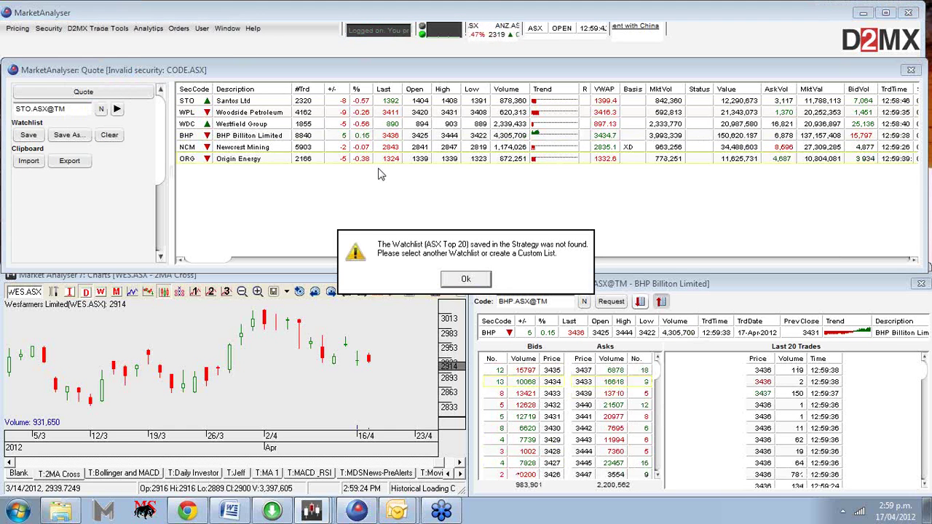
click(466, 280)
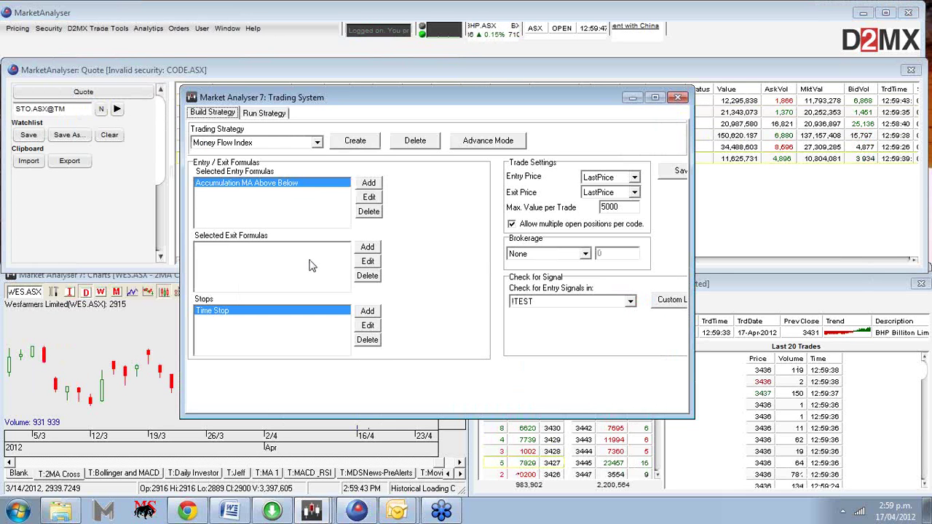
click(315, 265)
click(368, 248)
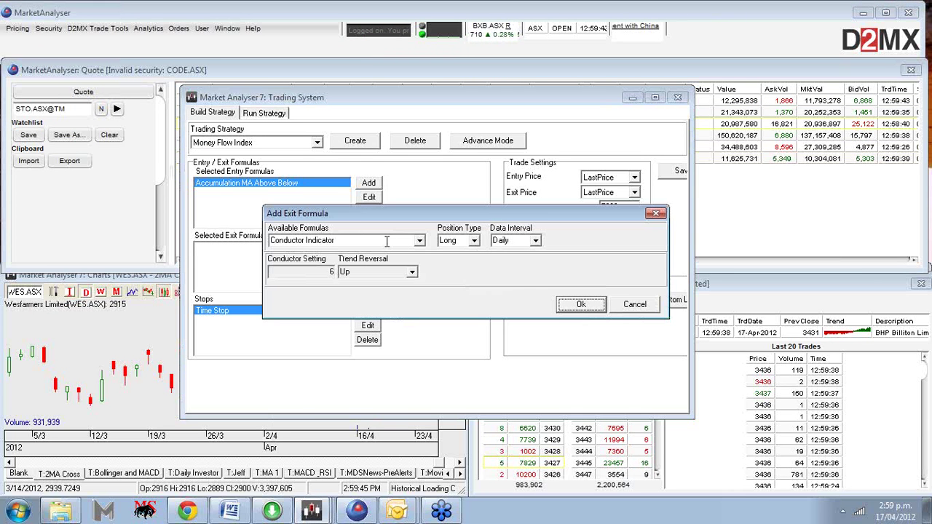
click(580, 306)
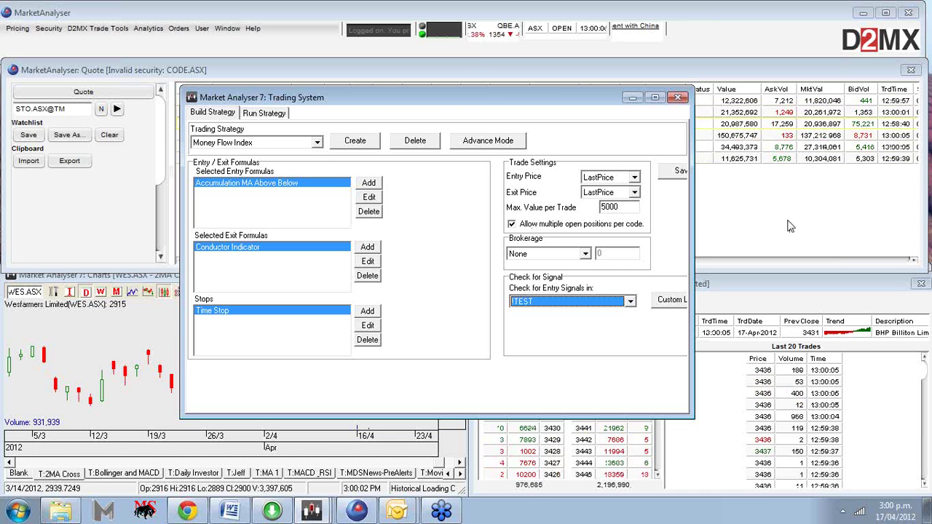
click(905, 264)
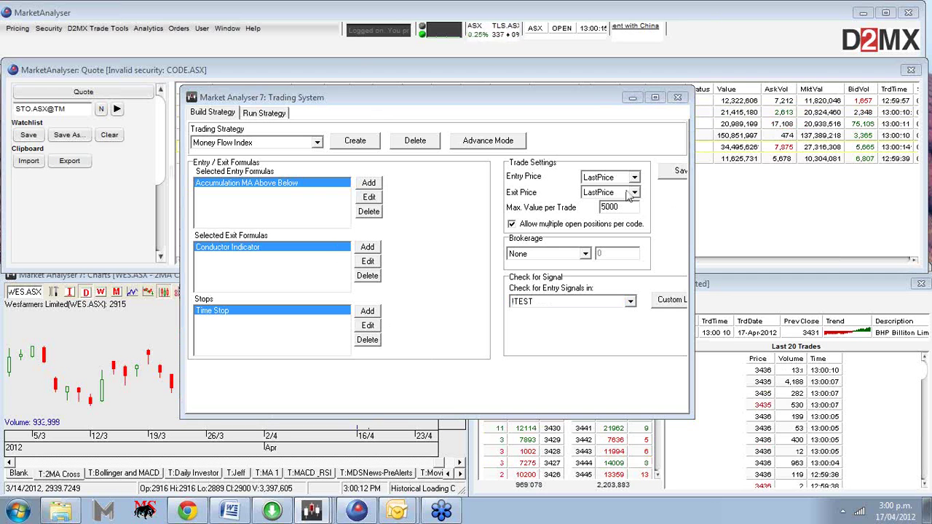
click(676, 99)
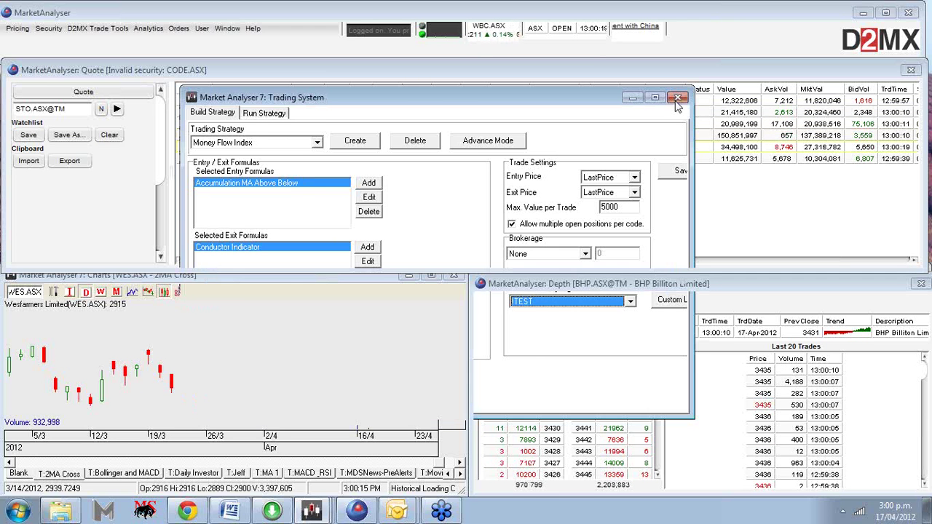
click(178, 28)
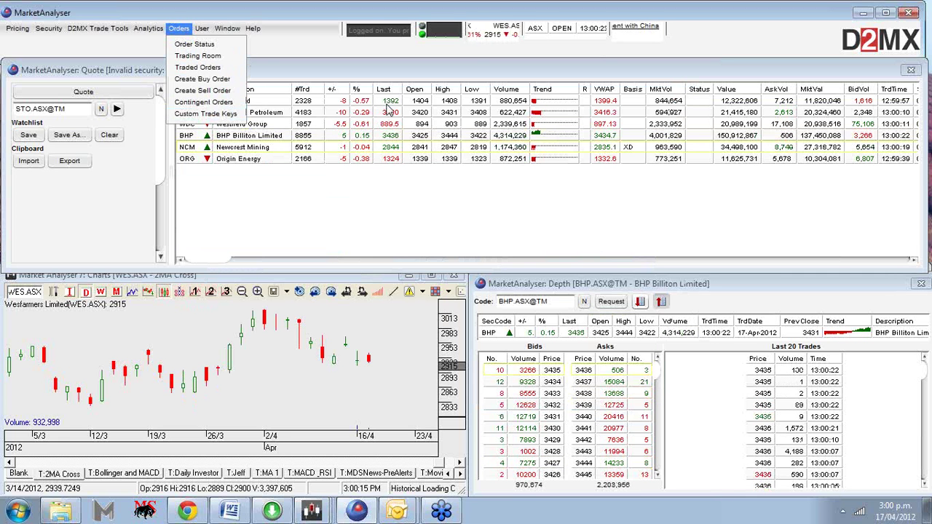
click(909, 259)
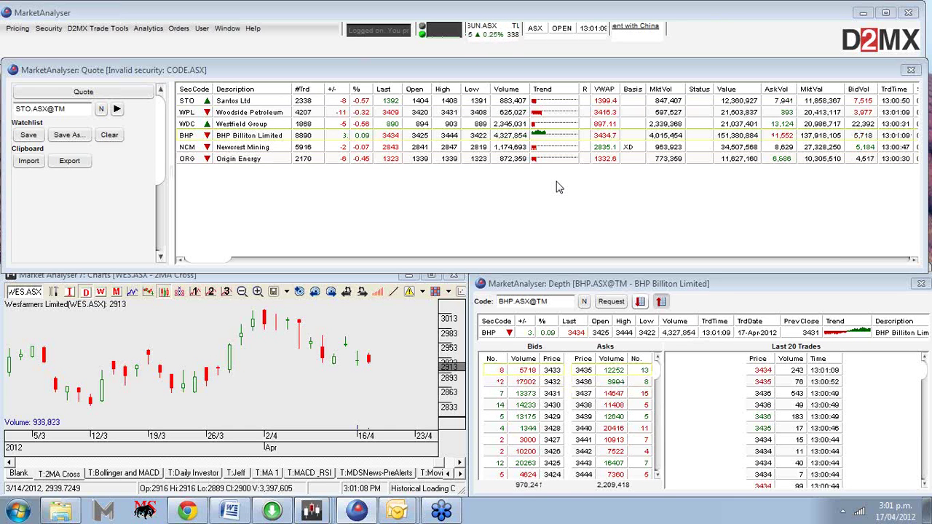
- Add the security code HTM to the quote list
click(466, 194)
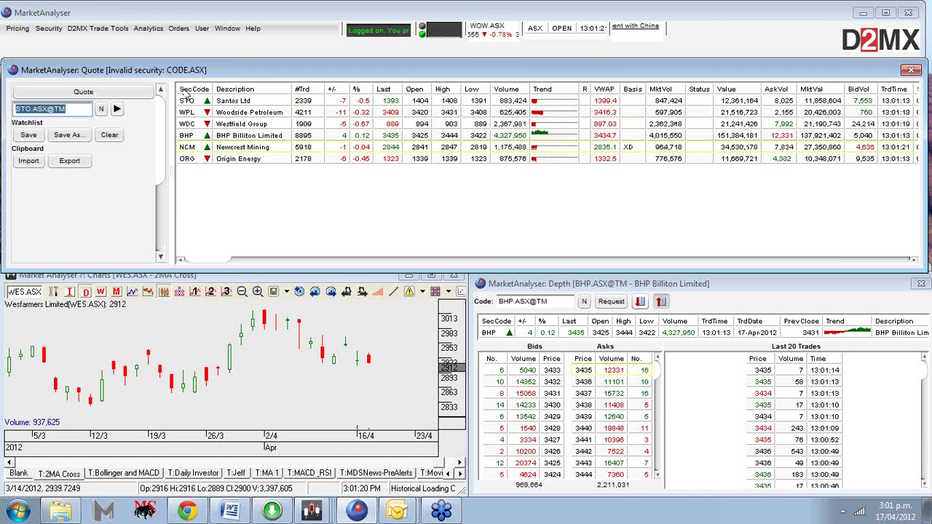
text(H)
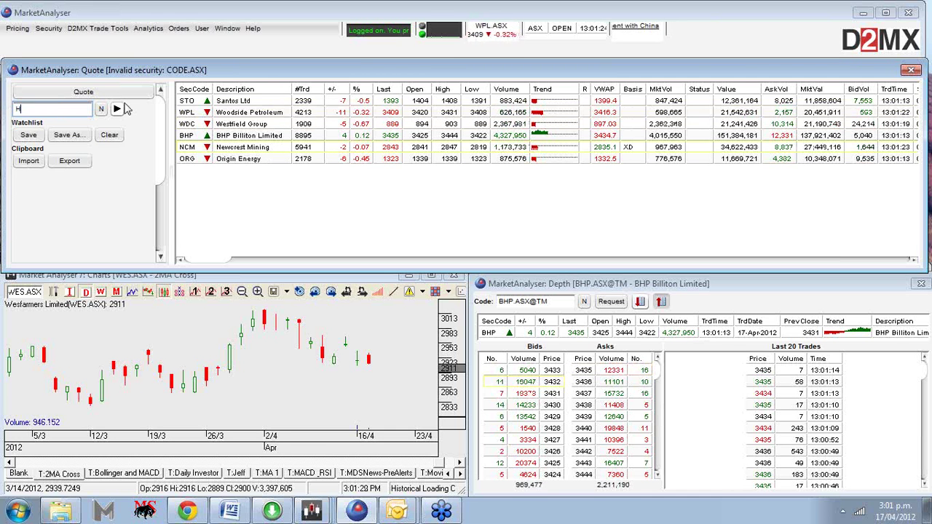
text(TM)
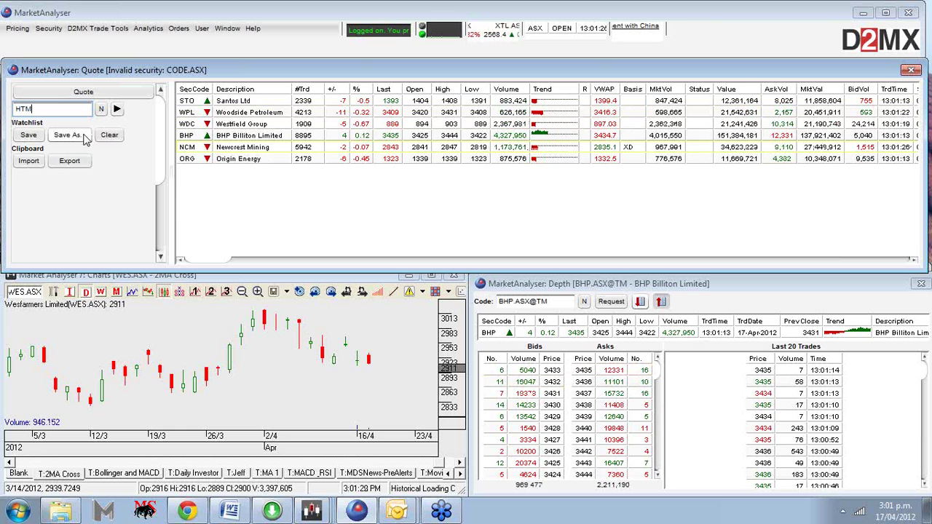
click(115, 109)
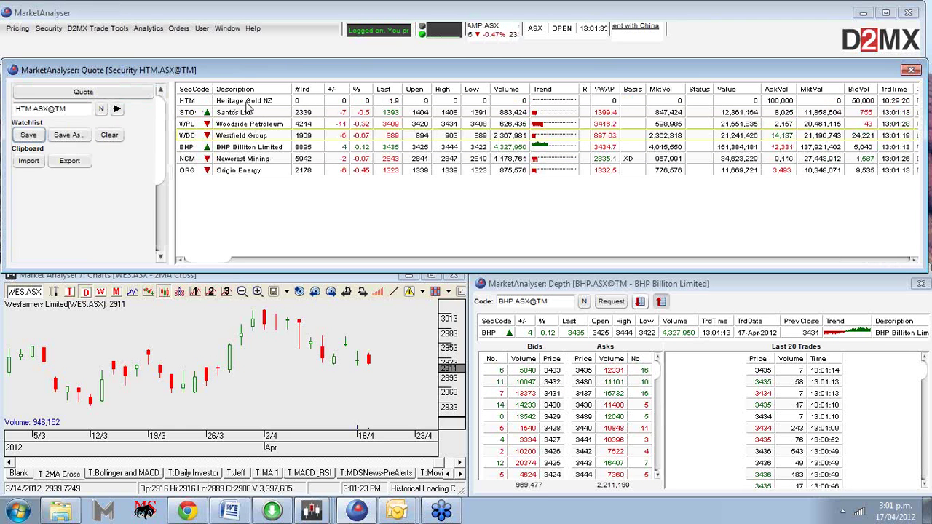
- Sort the quote list by security code and by description, each in both descending and ascending order
click(204, 89)
click(204, 88)
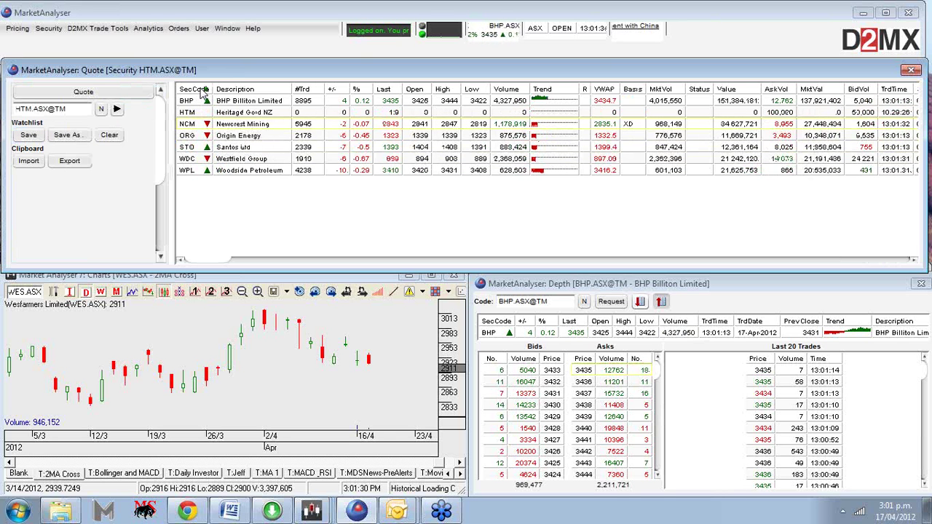
click(197, 89)
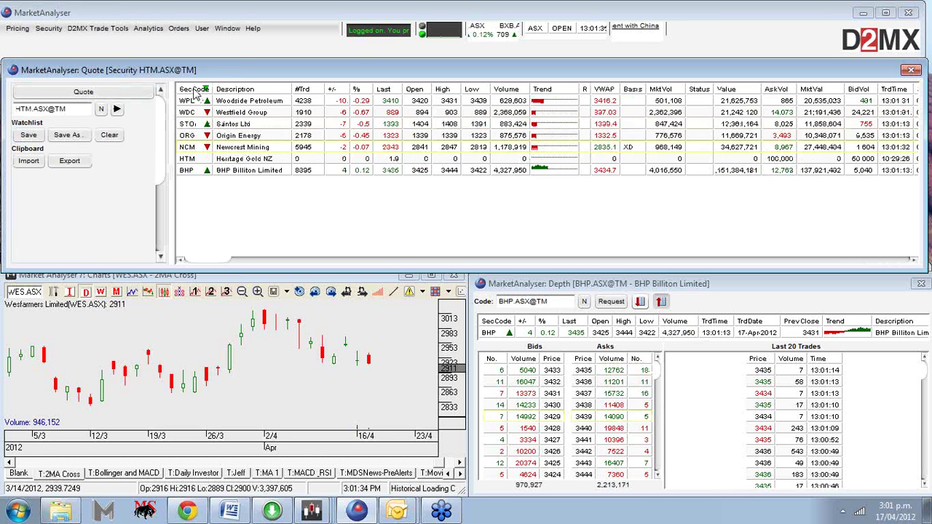
click(197, 90)
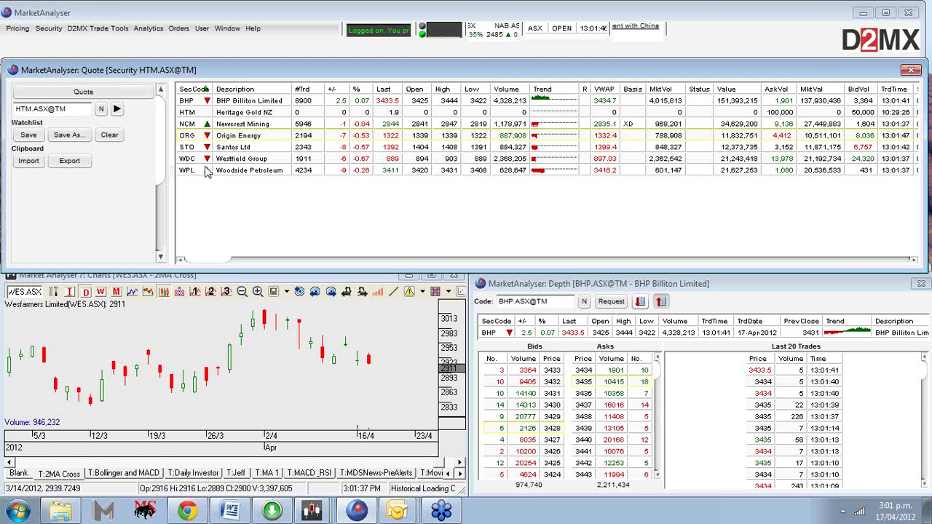
click(246, 90)
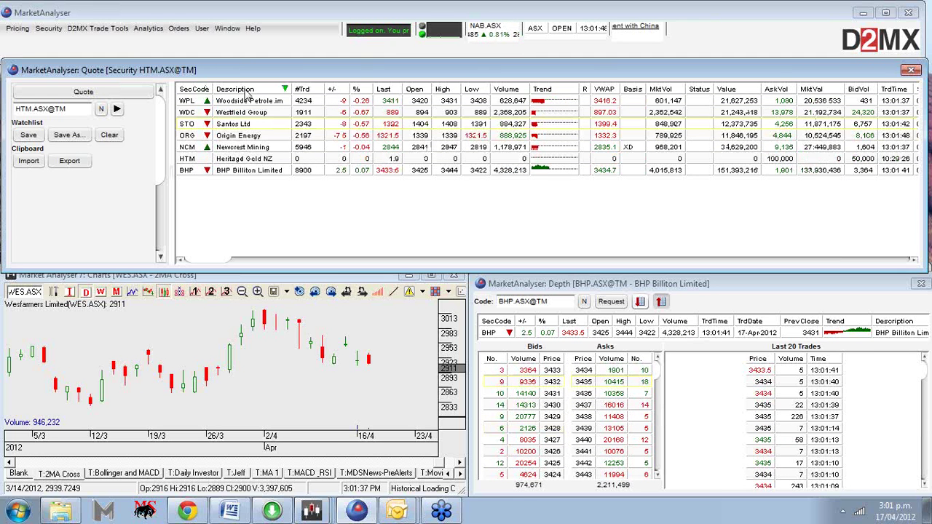
click(252, 89)
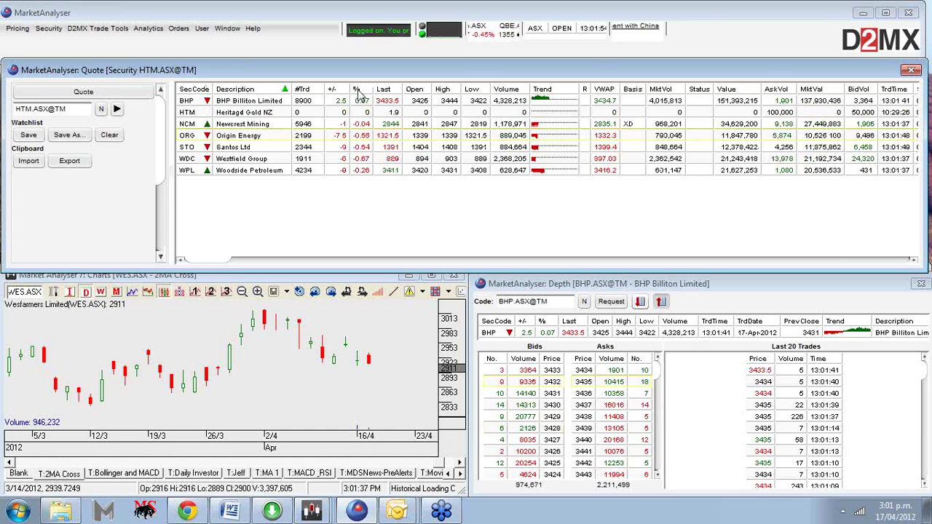
- Sort the quote list by percentage change and by price change, and finish with it sorted by security code in ascending order
click(362, 89)
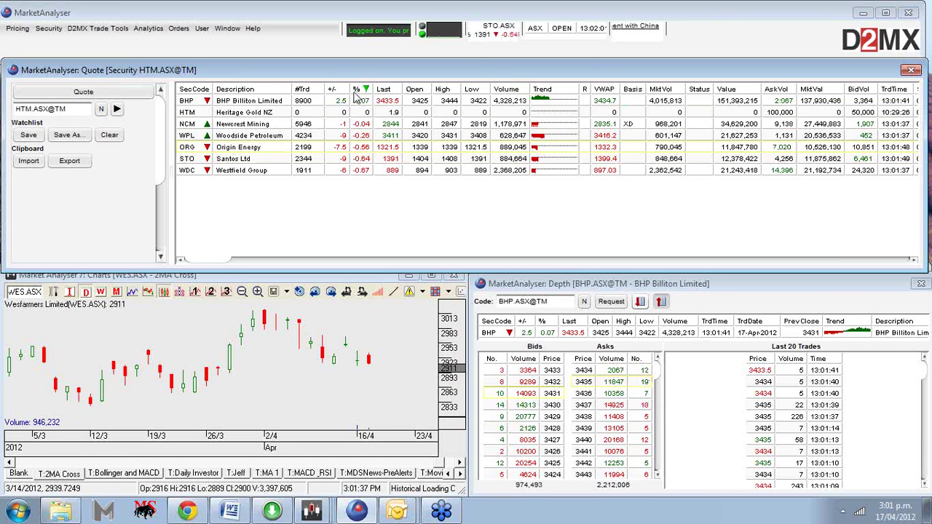
click(340, 92)
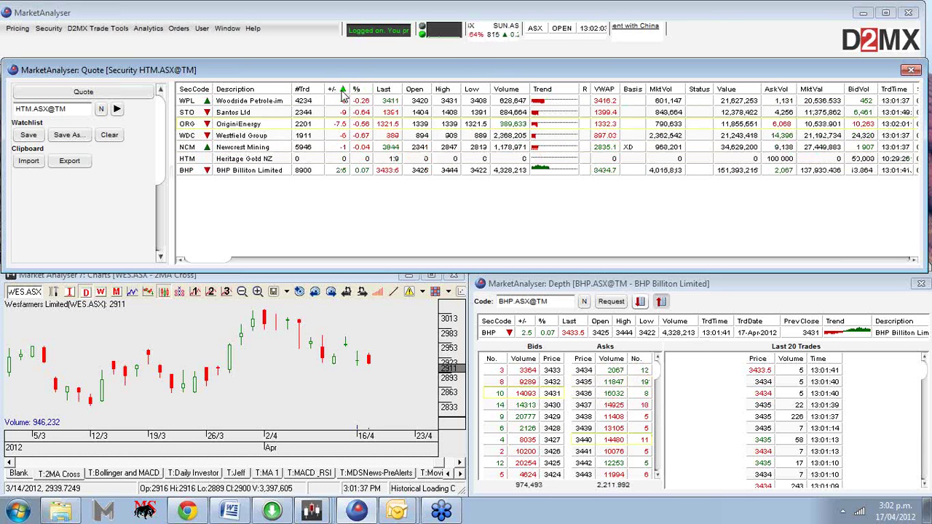
click(341, 91)
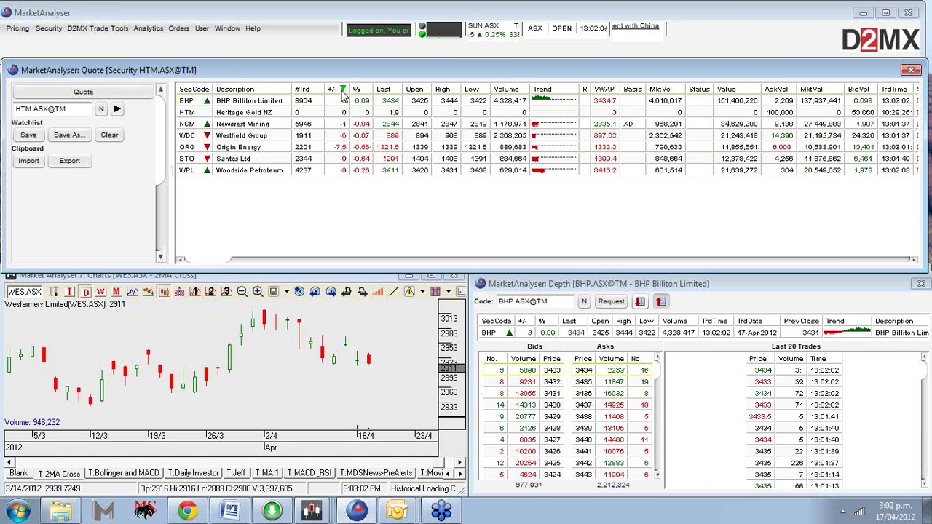
click(197, 89)
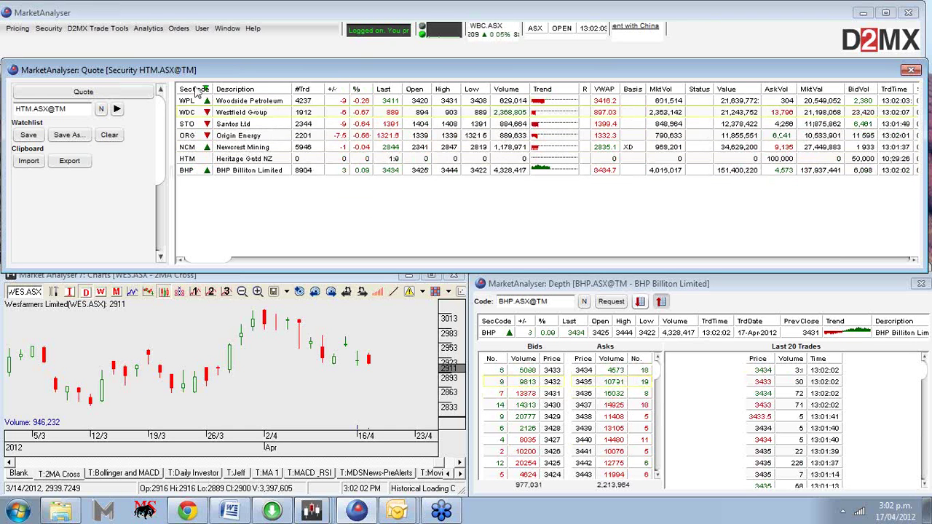
click(198, 89)
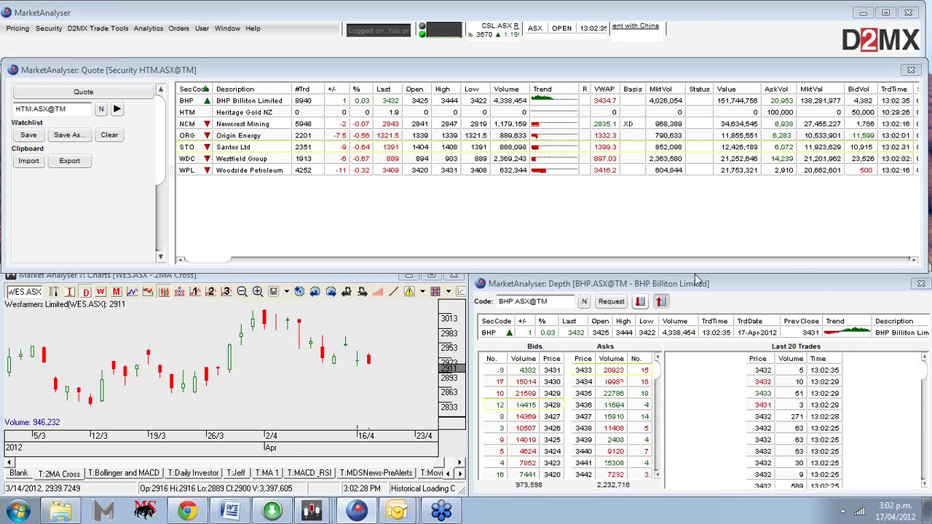
- Open the Analyser and look through the system watchlists available for analysis
click(115, 29)
click(116, 62)
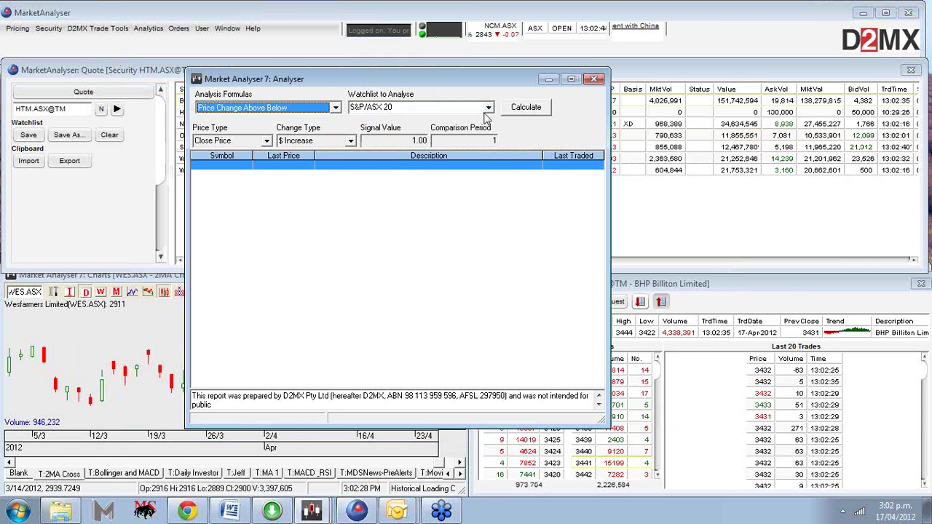
click(488, 110)
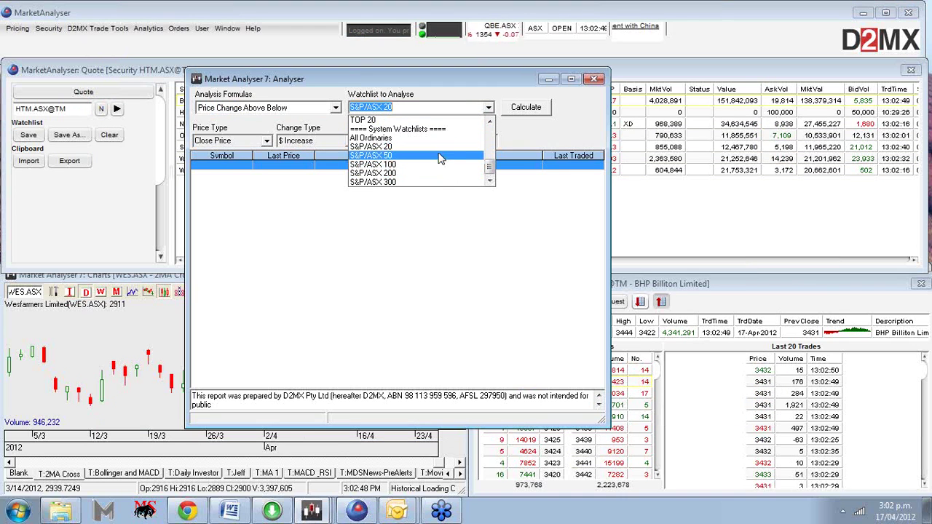
- Bring the System Watchlist section into view in the Quote window
click(164, 176)
click(162, 172)
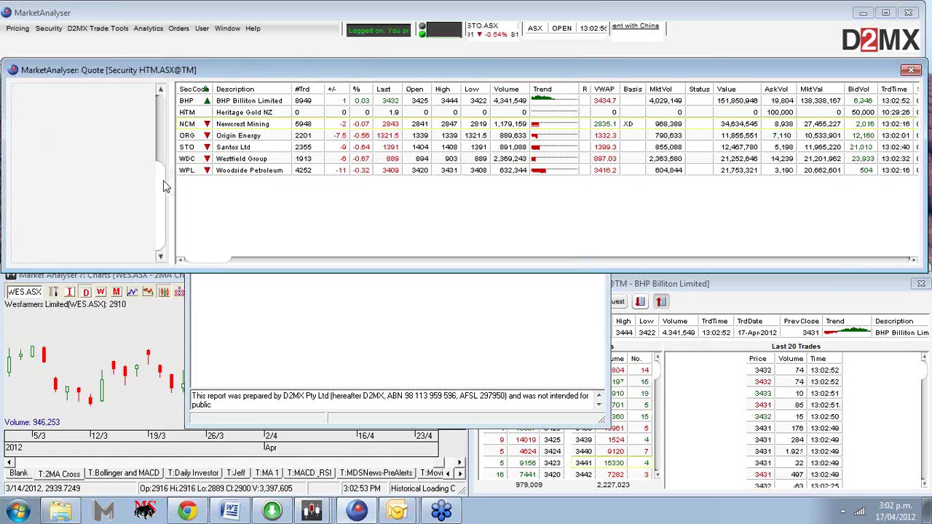
drag(164, 186, 164, 117)
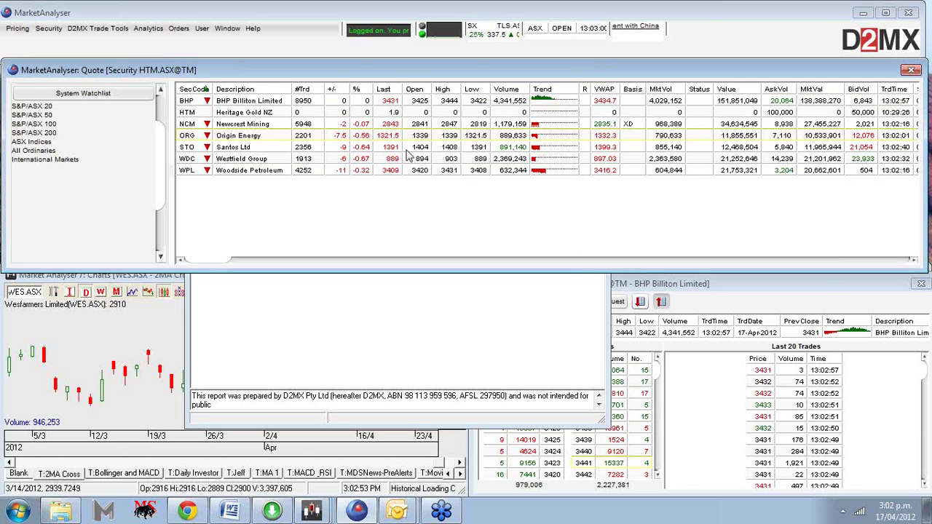
- Bring the Market Analyser 7 Analyser window with the Price Change Above Below formula to the front
click(148, 28)
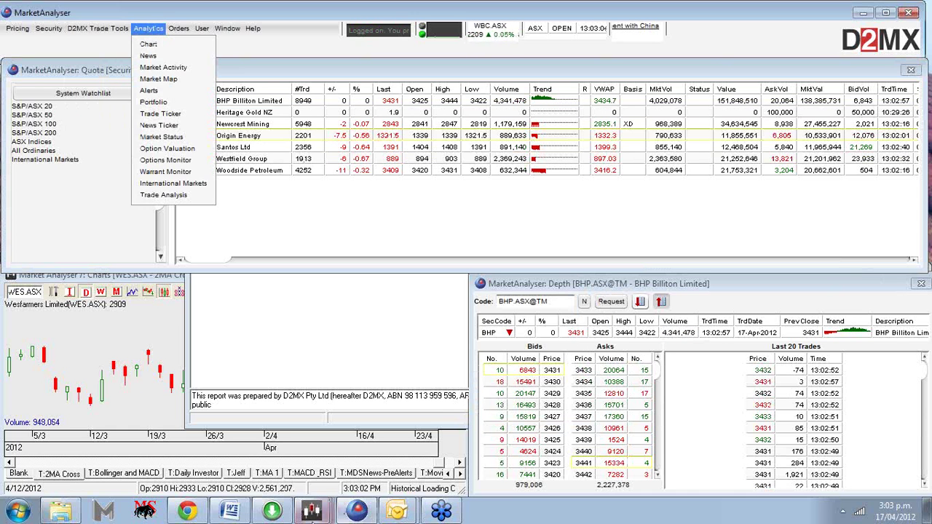
click(320, 510)
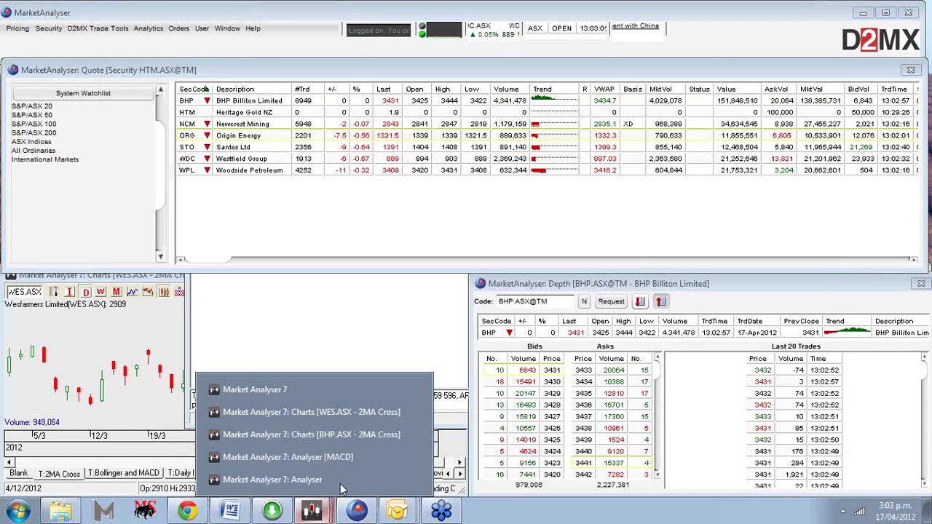
click(347, 396)
click(310, 512)
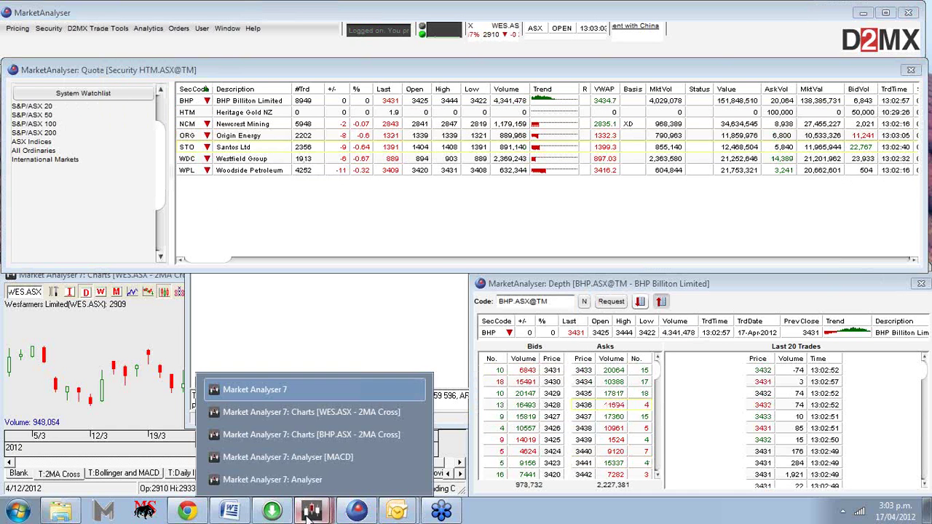
click(310, 478)
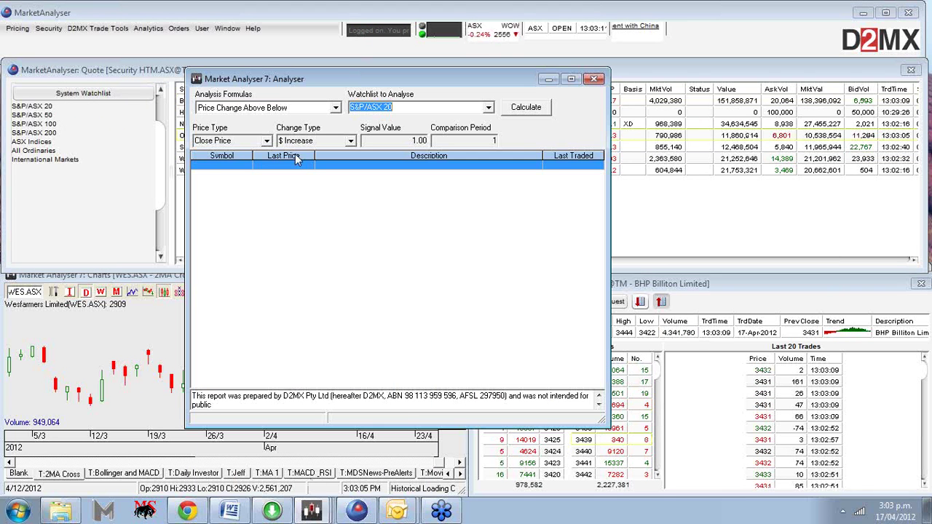
- Look through the user-created and system watchlists available for the Price Change Above Below analysis
click(488, 107)
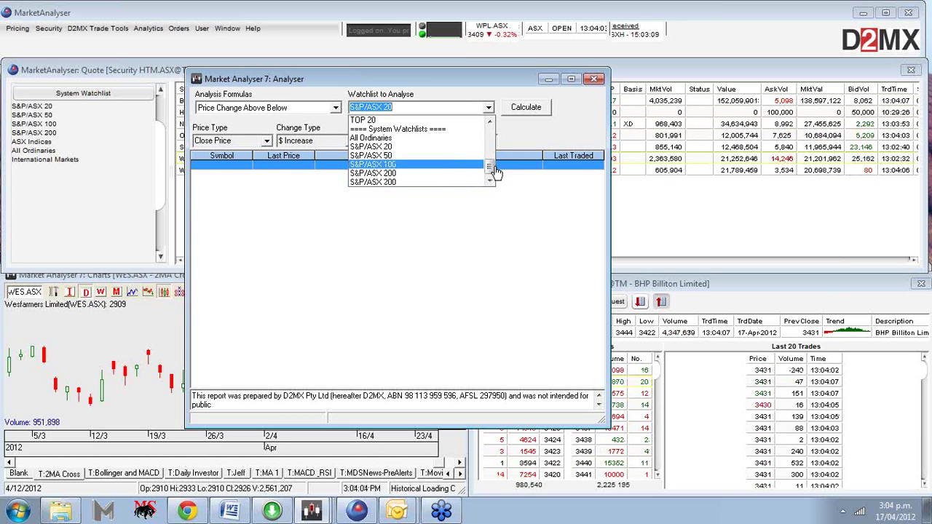
scroll(481, 169, up, 2)
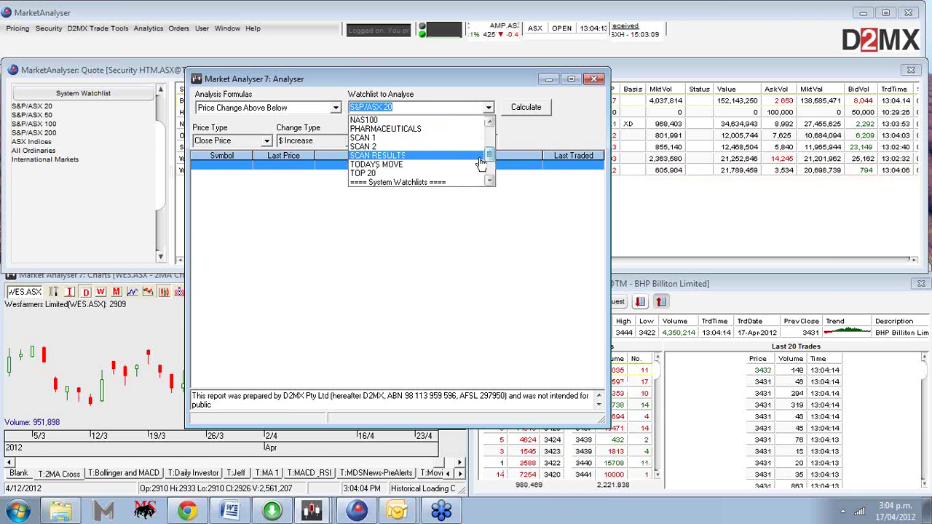
scroll(491, 149, up, 1)
scroll(491, 150, up, 3)
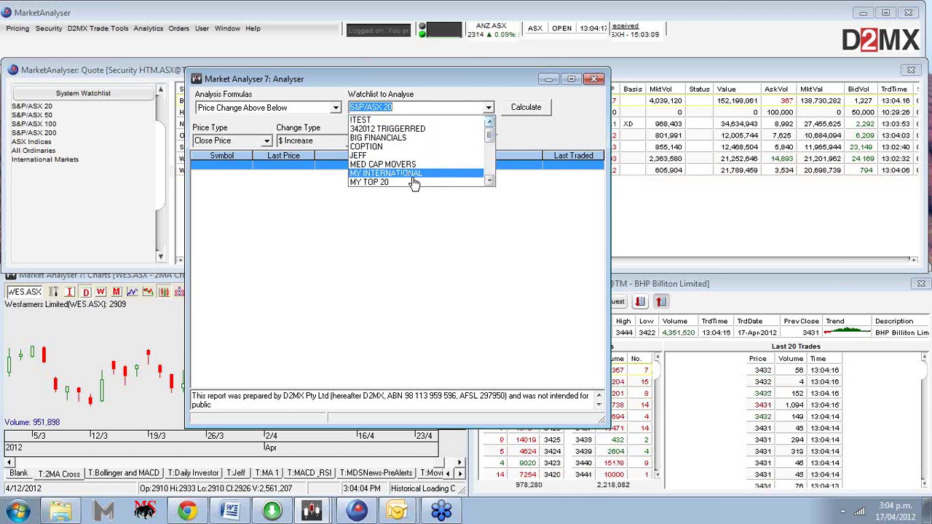
click(441, 216)
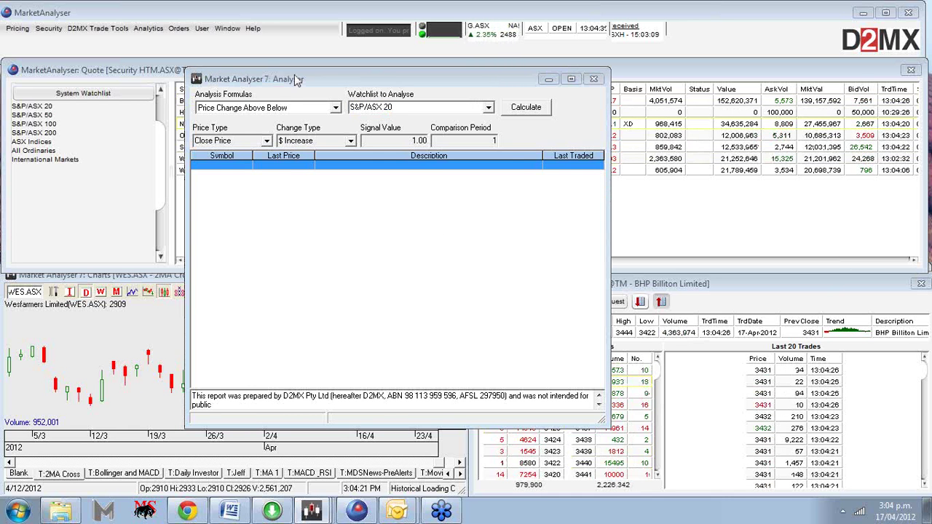
- Move the Analyser window aside and switch the Quote window's sidebar from System Watchlist to the Quote section
drag(311, 78, 420, 76)
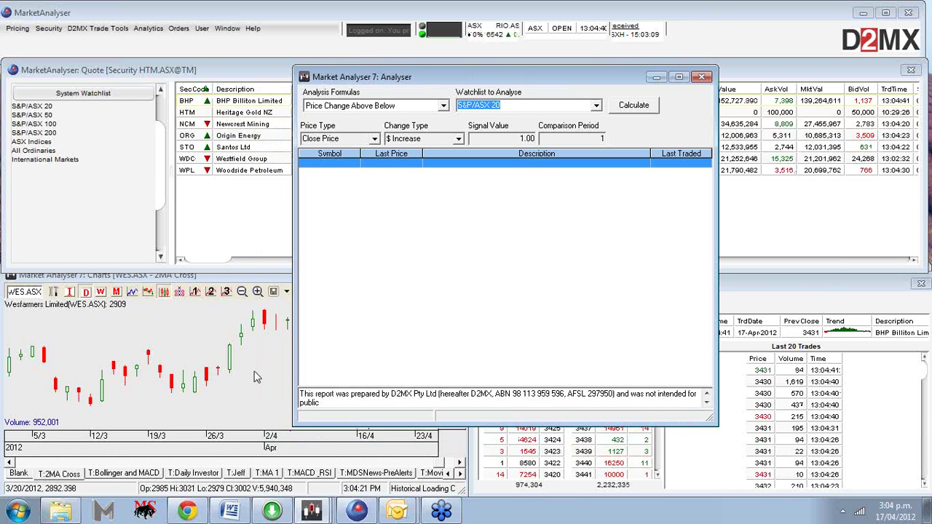
click(93, 98)
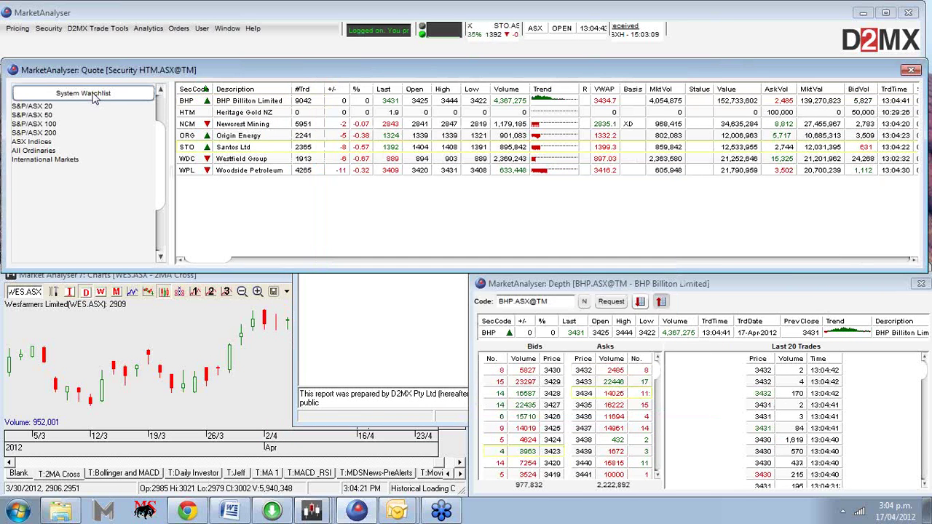
click(93, 97)
click(99, 93)
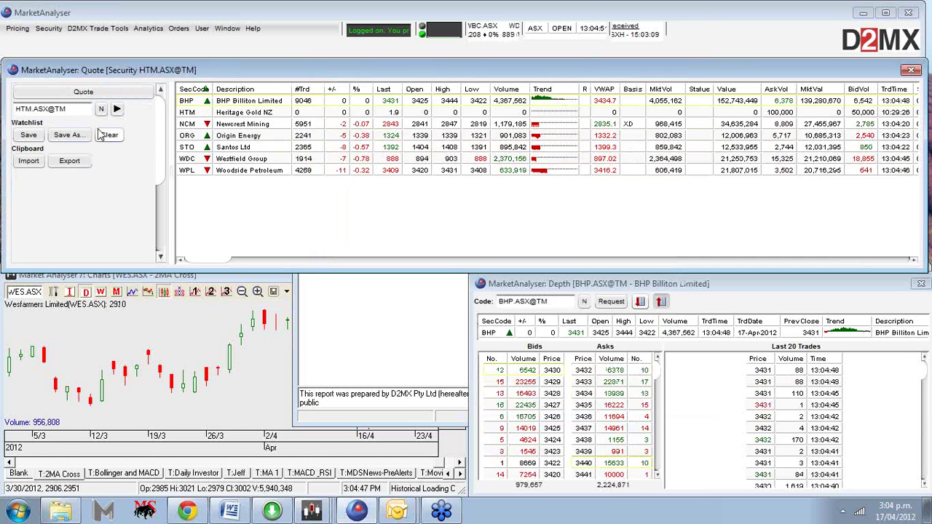
- Save the current quote list as a new watchlist named "test 4"
click(71, 140)
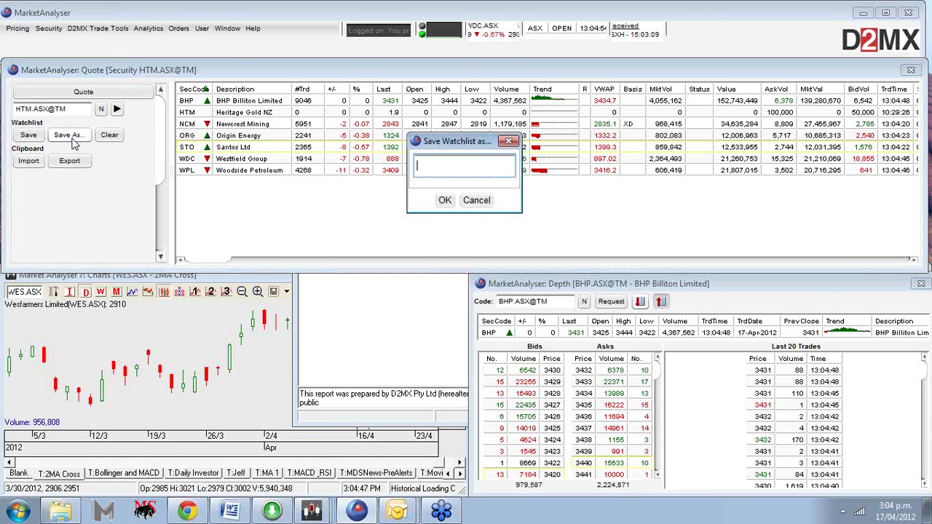
text(test )
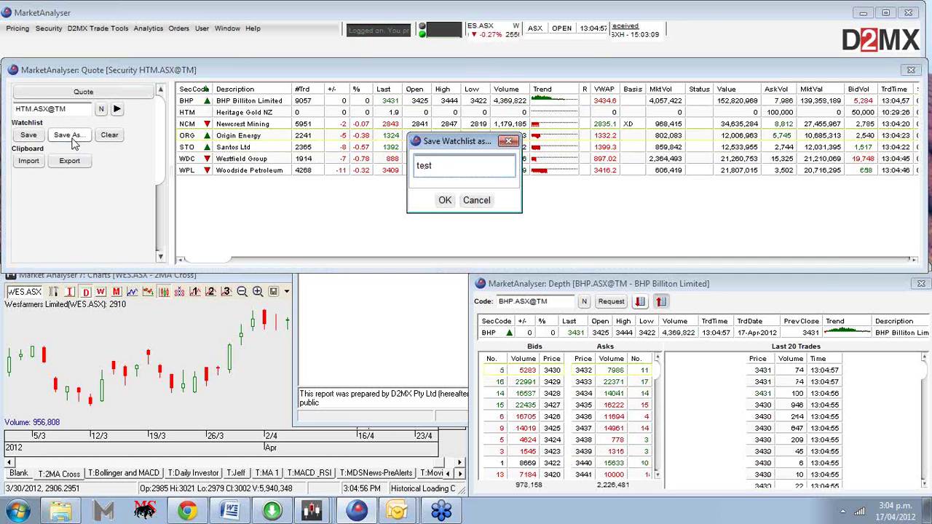
text(4)
click(445, 200)
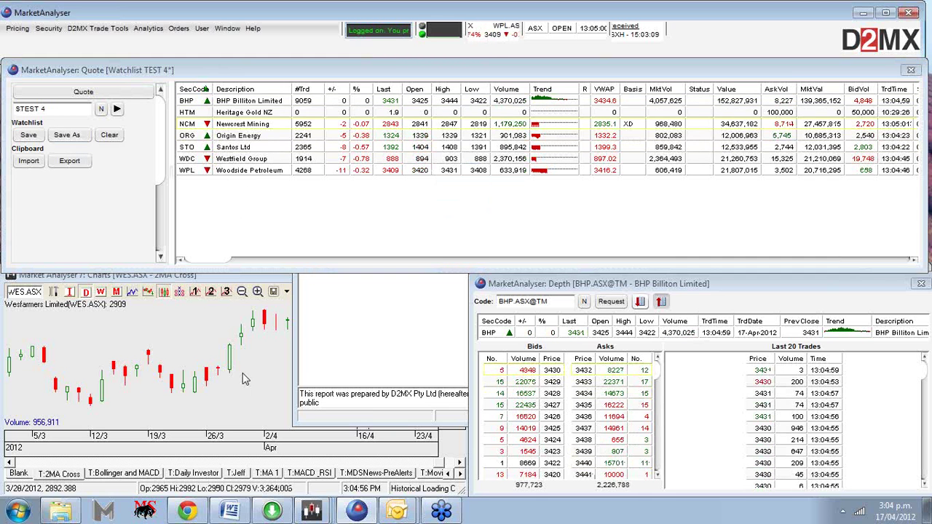
- Select TEST 4 as the watchlist for the WES.ASX chart
click(215, 342)
right_click(277, 386)
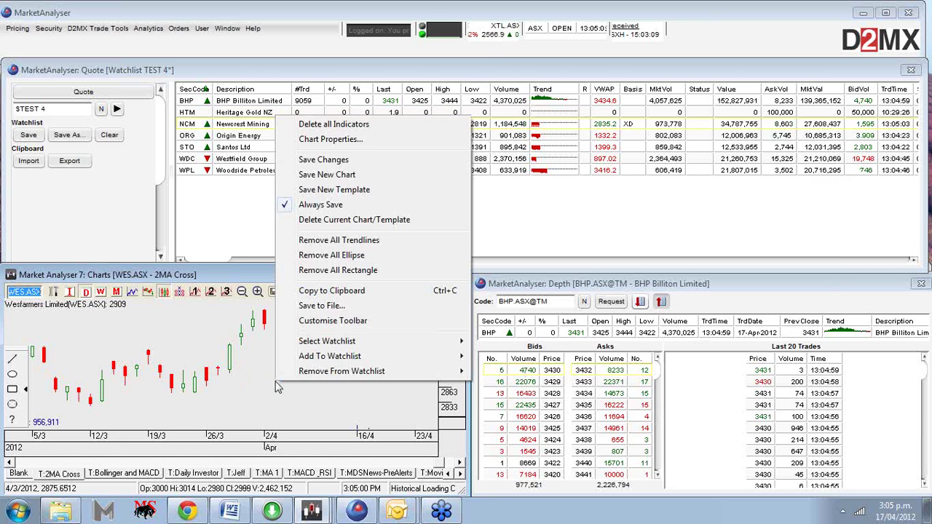
mouse_move(364, 340)
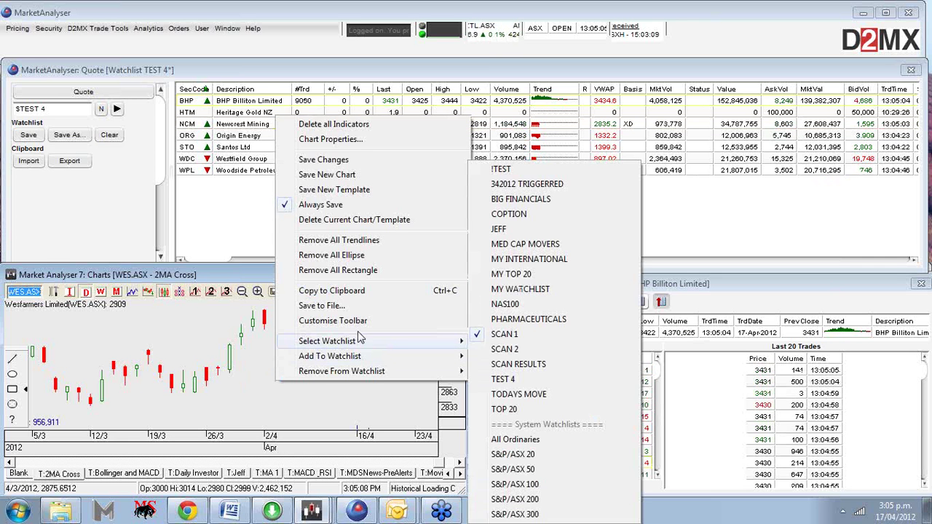
click(502, 379)
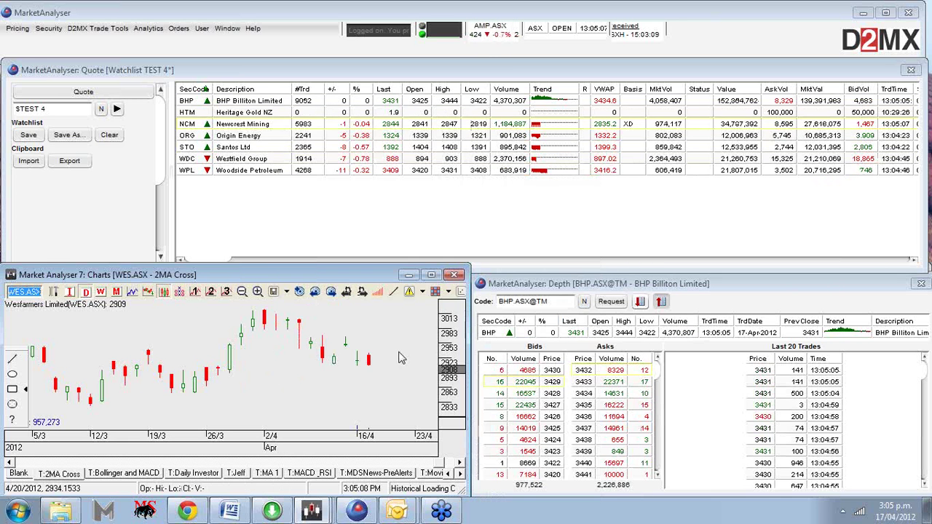
- Step the chart through the securities in the TEST 4 watchlist until WPL.ASX
click(331, 292)
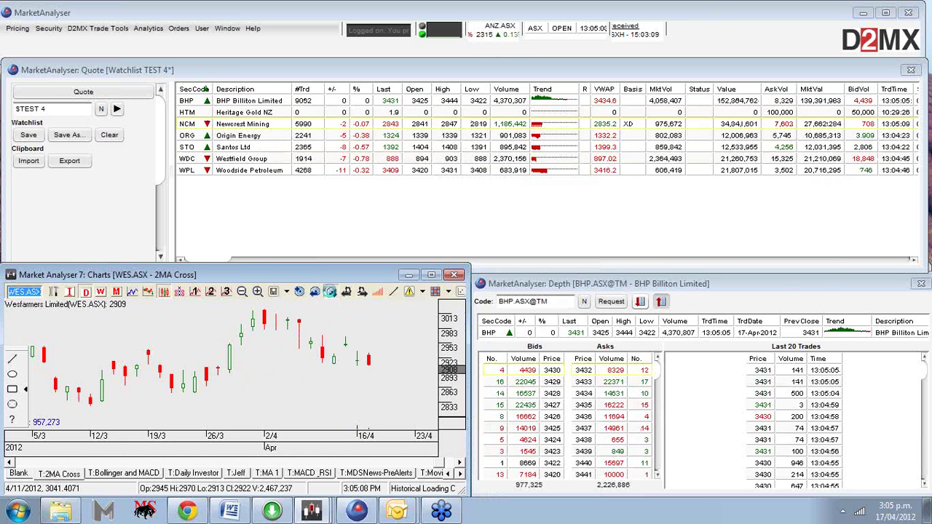
click(331, 291)
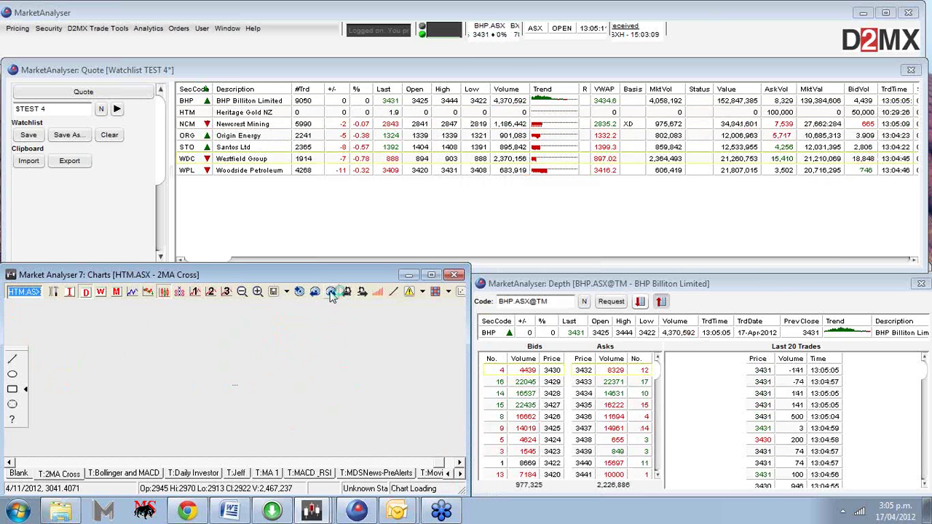
click(331, 291)
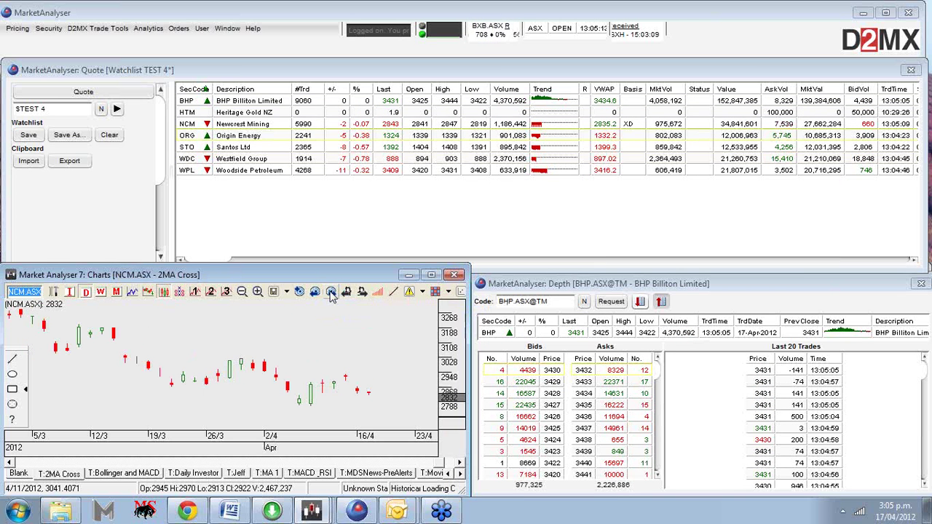
click(332, 291)
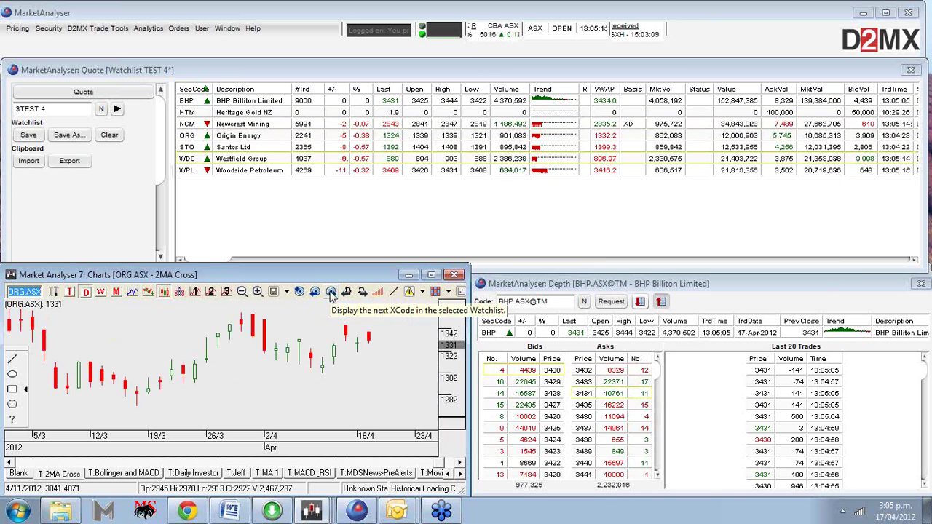
click(331, 291)
click(331, 291)
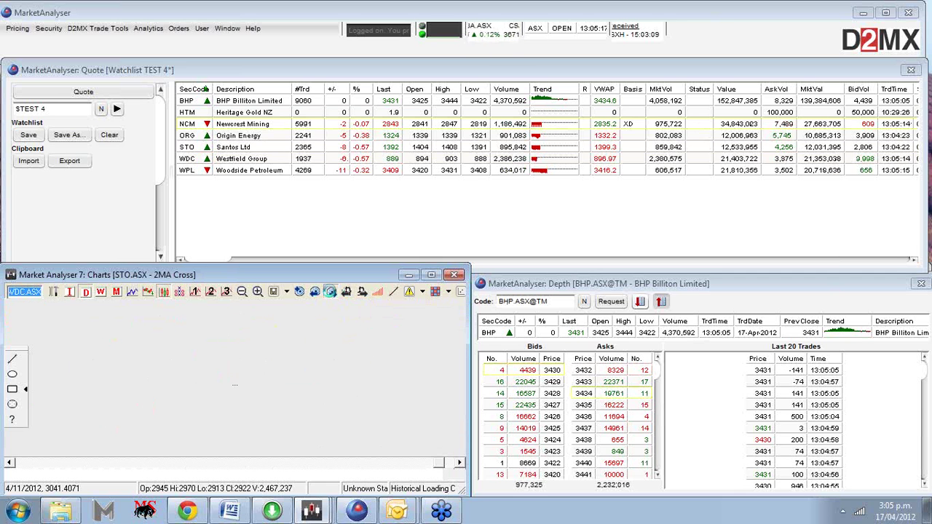
click(331, 291)
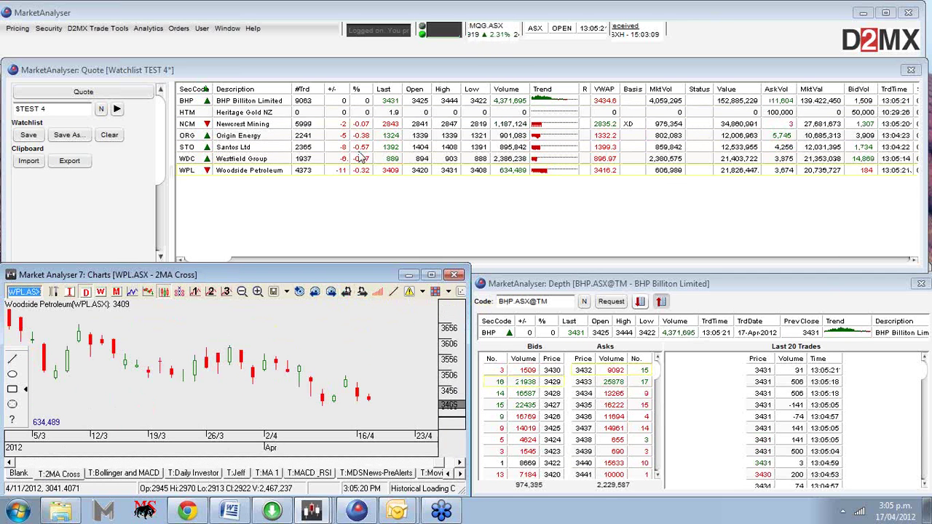
- Re-sort the TEST 4 quote list by security code in ascending order and save the watchlist
click(203, 94)
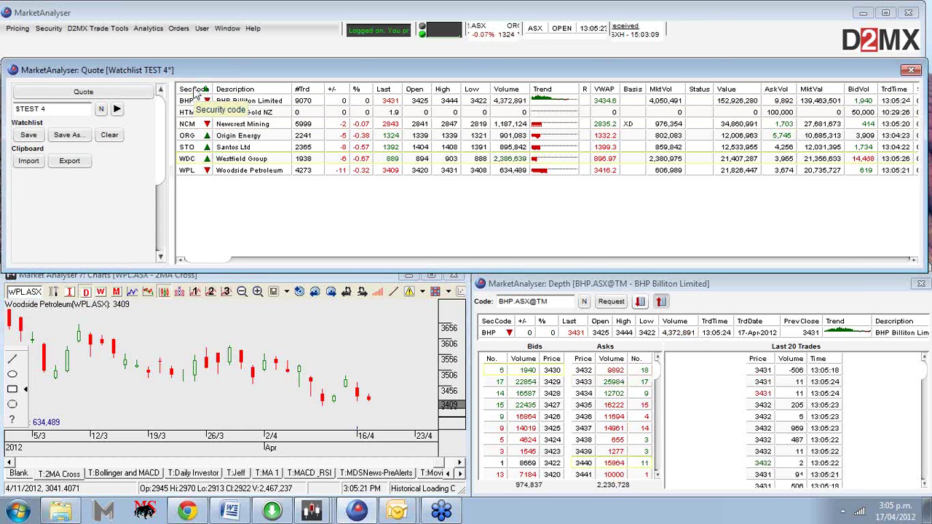
click(195, 90)
click(195, 91)
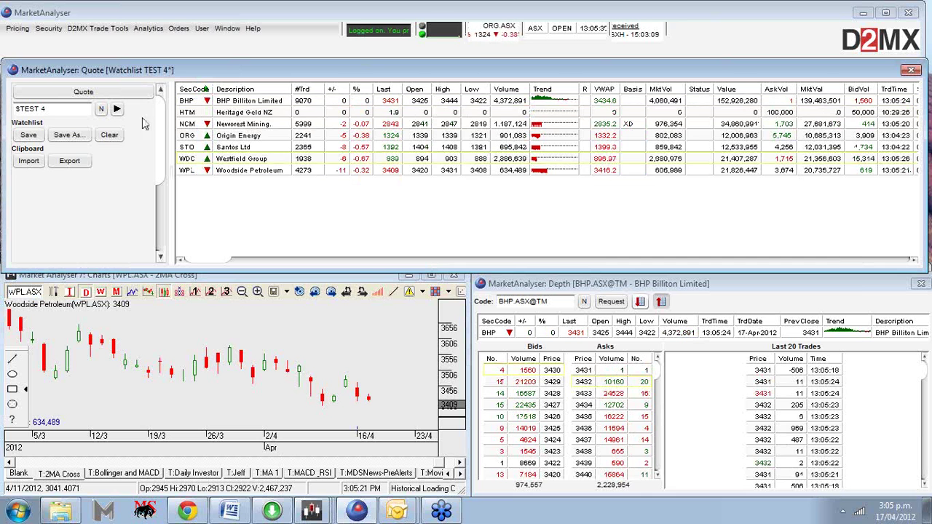
click(27, 138)
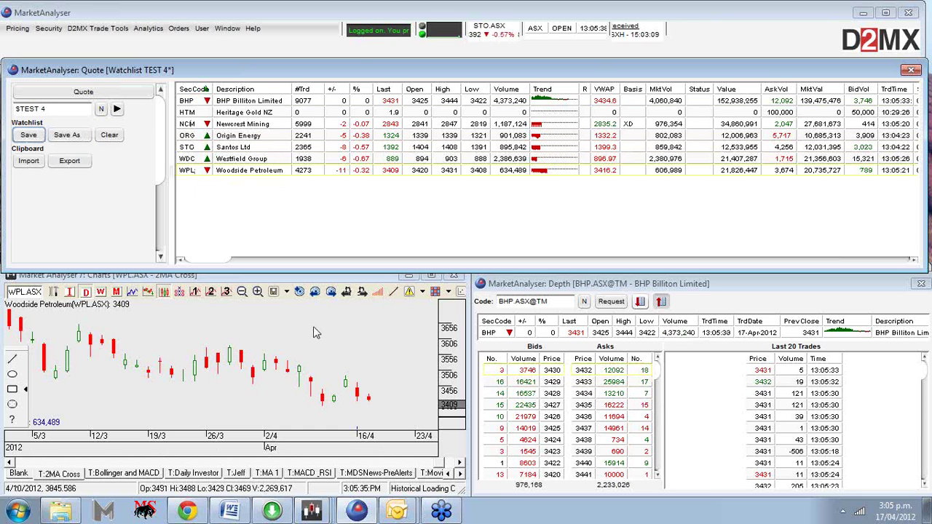
- Reselect the TEST 4 watchlist for the WPL.ASX chart
click(326, 345)
right_click(326, 345)
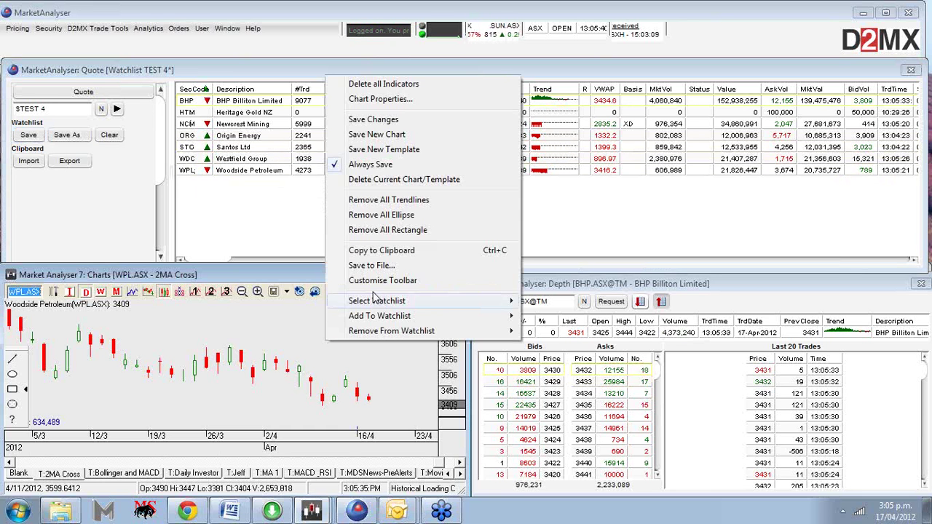
mouse_move(501, 306)
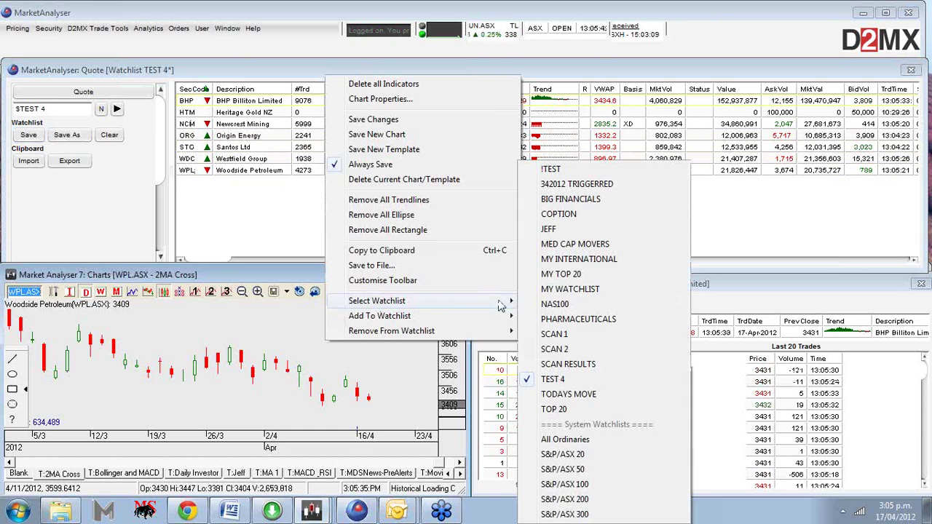
click(553, 379)
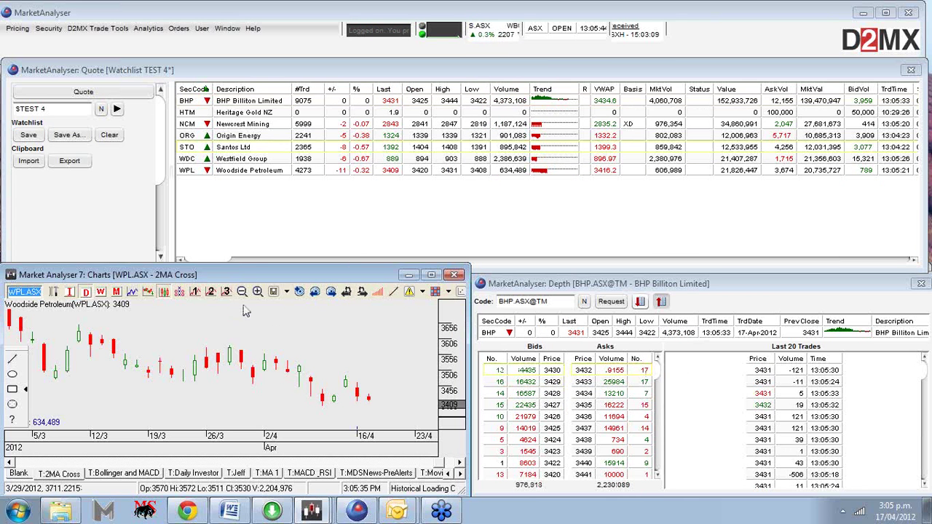
- Step the chart forward through the reselected watchlist again, from BHP.ASX to STO.ASX
click(332, 292)
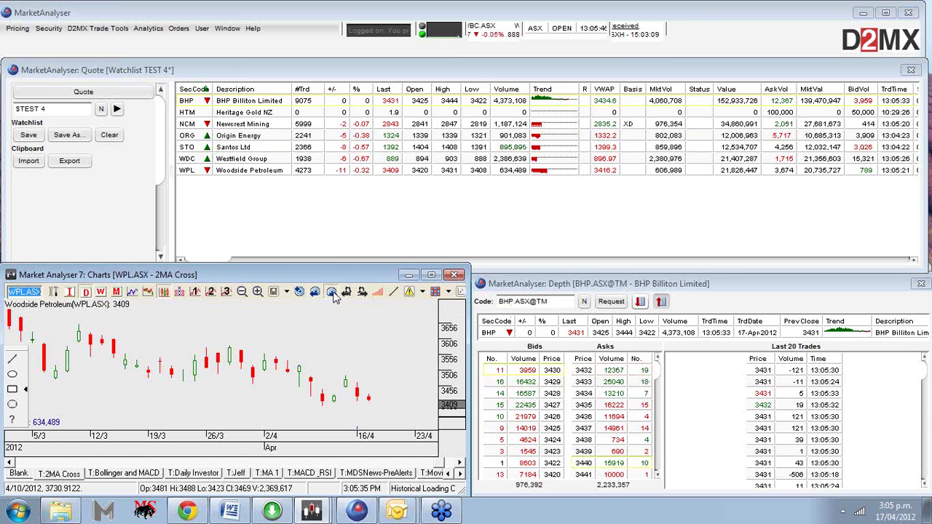
click(331, 292)
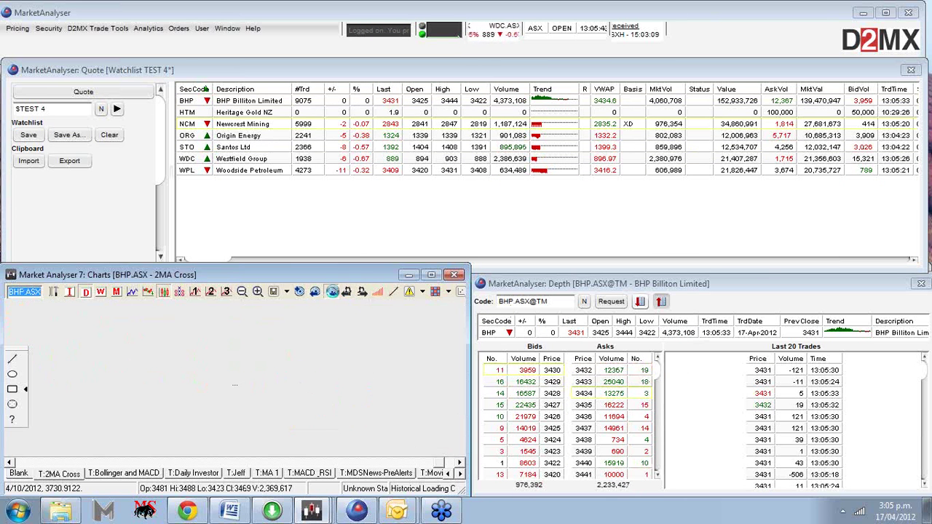
click(331, 292)
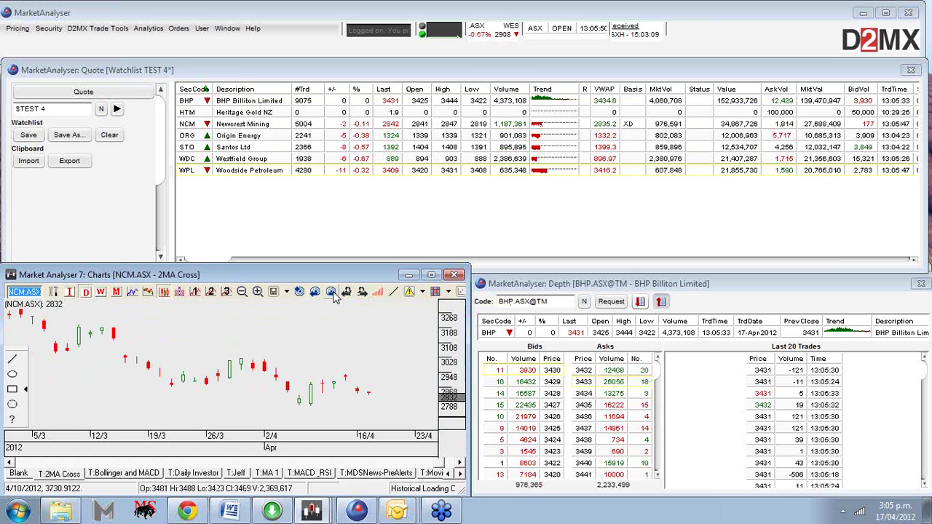
click(331, 292)
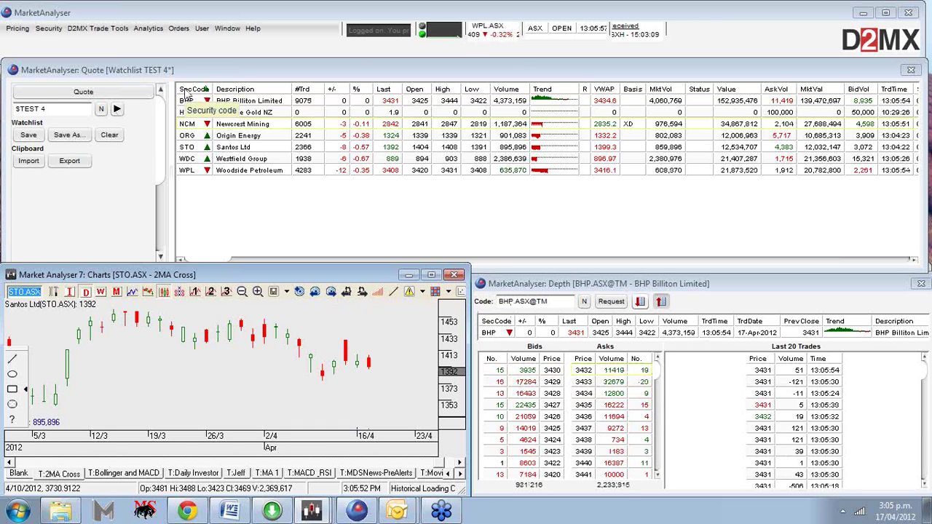
click(906, 271)
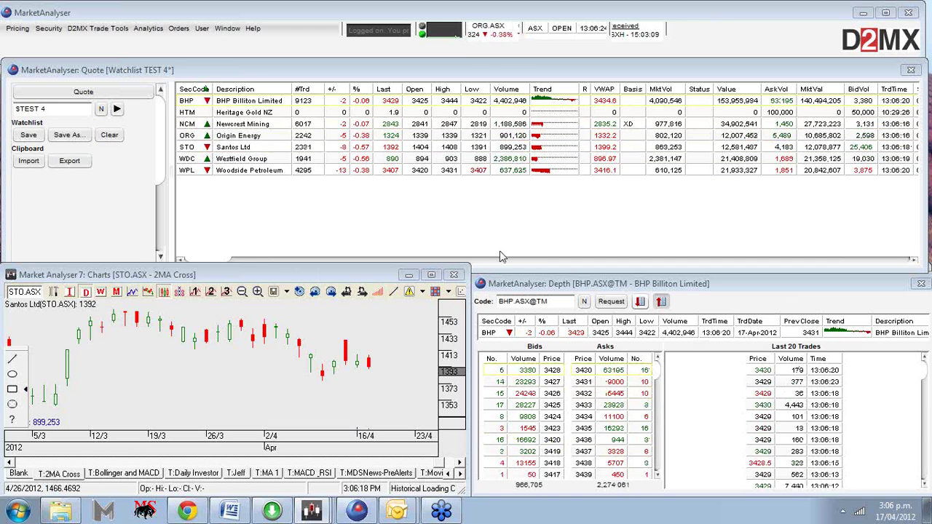
drag(514, 283, 521, 284)
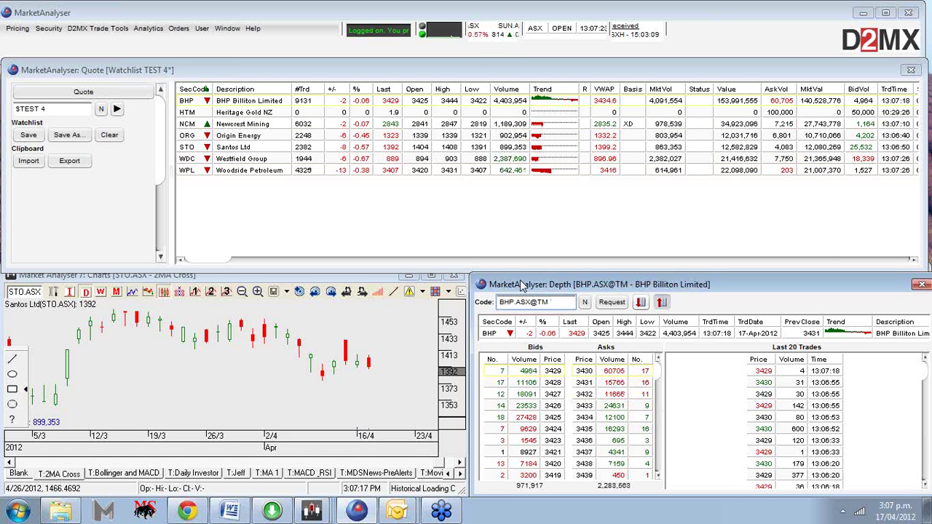
- Switch to Chrome and load blog.traderdealer.com.au in a new tab
click(188, 512)
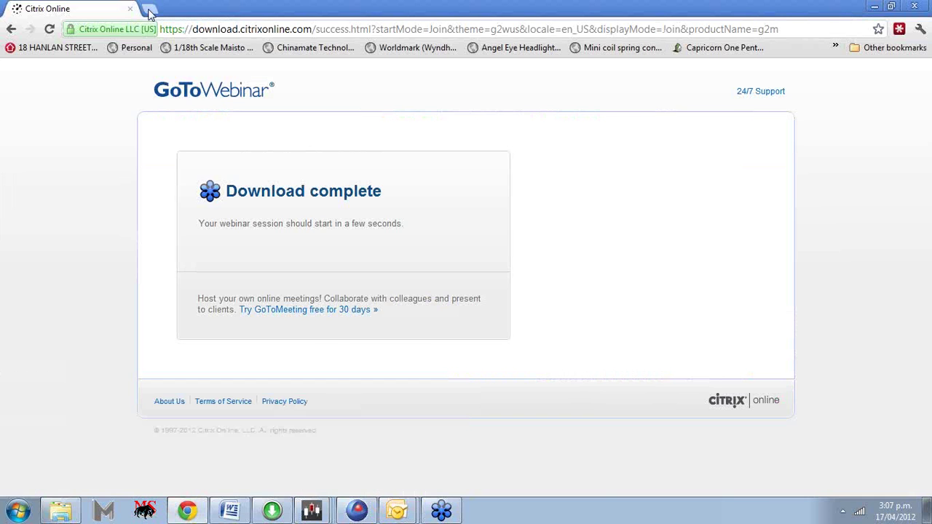
click(149, 11)
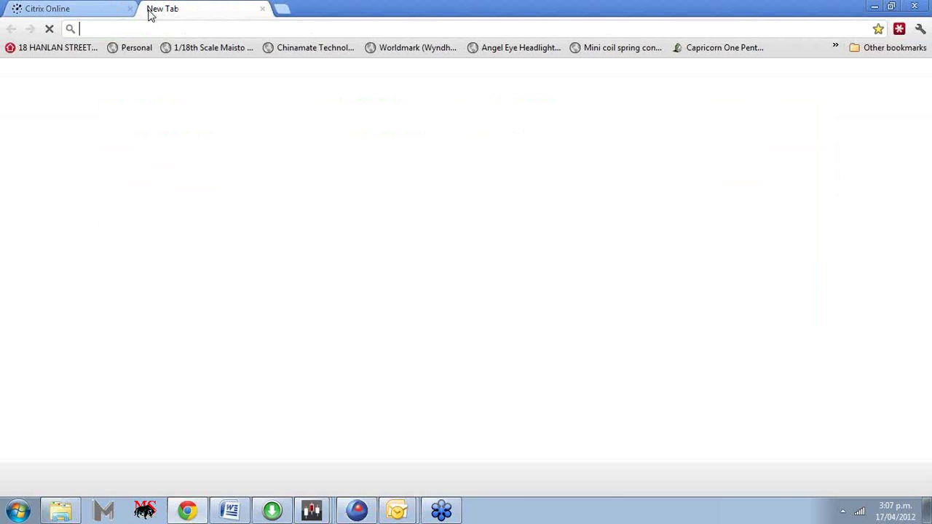
text(blof.trade)
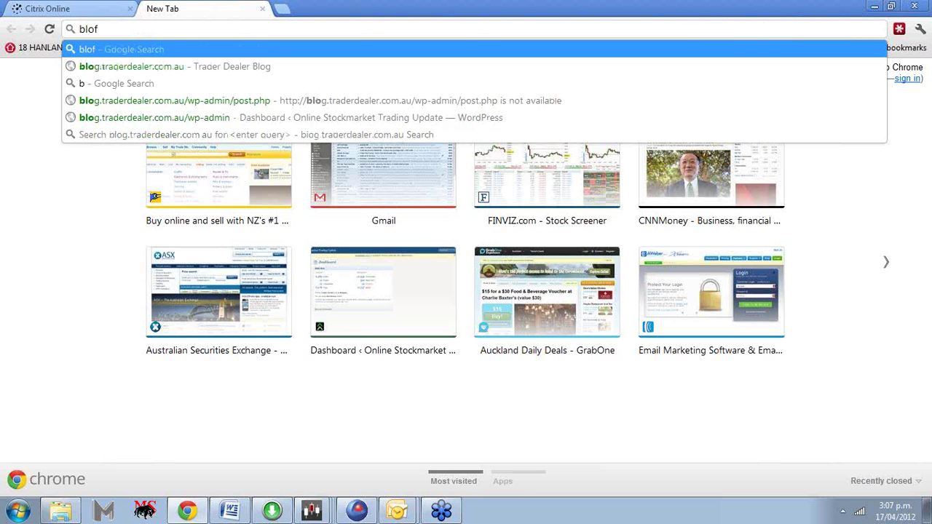
key(BackSpace)
key(BackSpace)
key(BackSpace)
key(BackSpace)
key(BackSpace)
key(BackSpace)
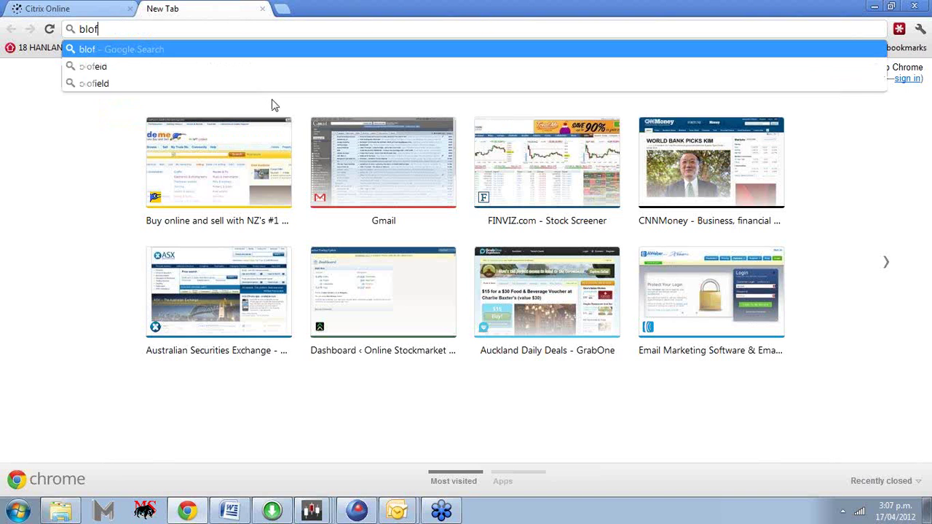
key(BackSpace)
text(g)
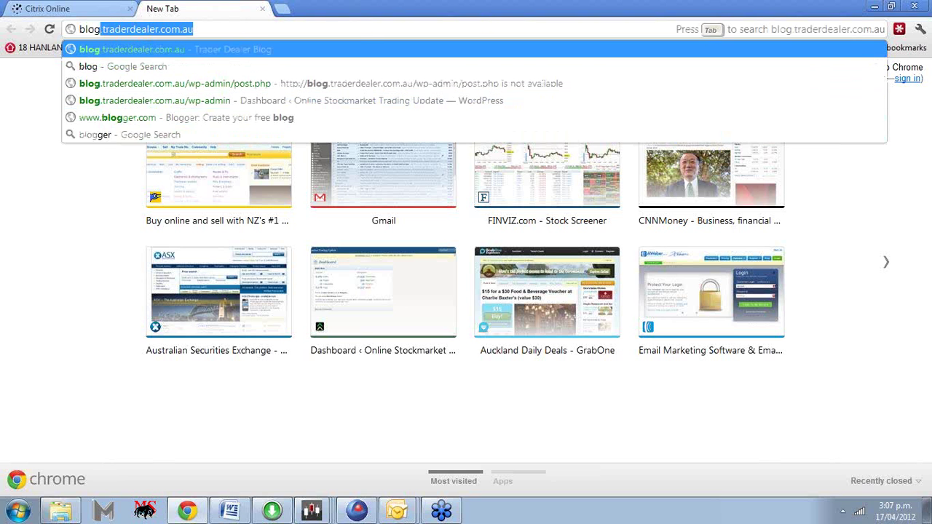
key(Return)
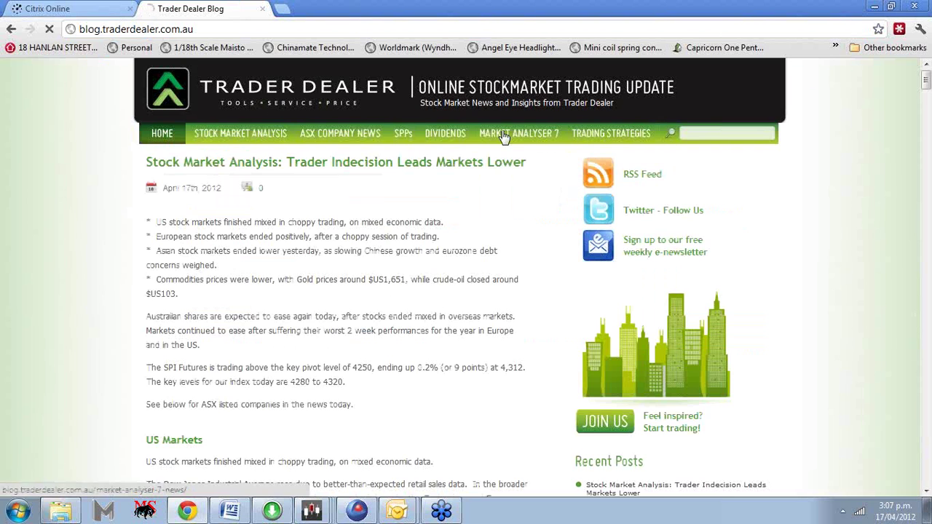
- Open the blog's Market Analyser 7 page and look through its downloads, training, video tutorials and release notes sections
click(503, 136)
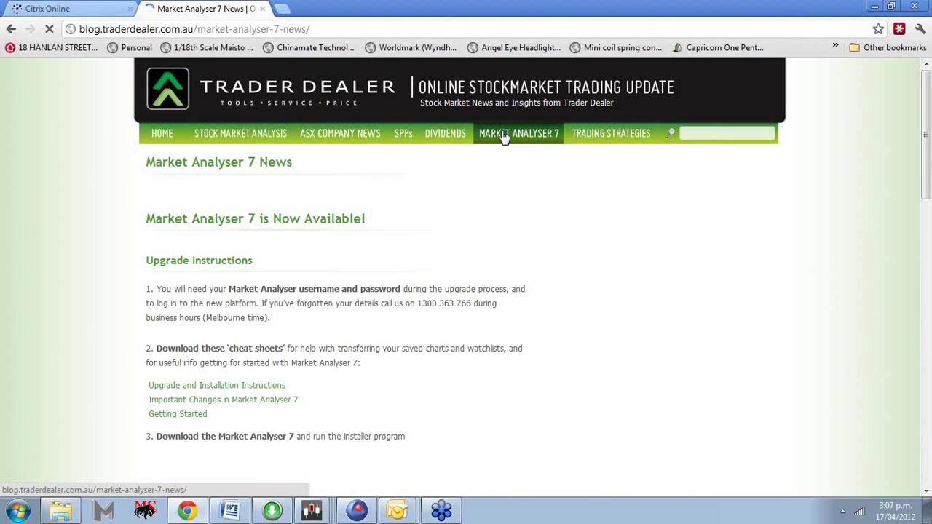
scroll(425, 297, down, 3)
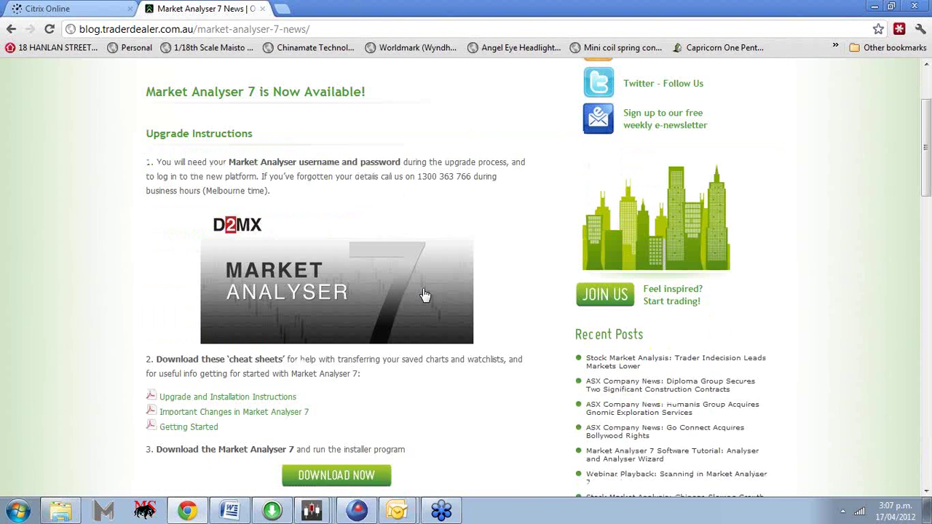
scroll(425, 296, down, 5)
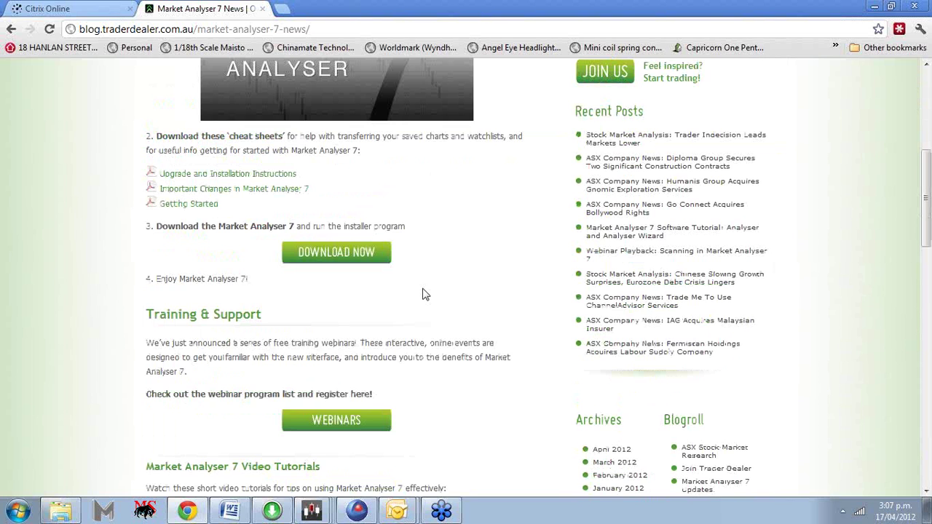
scroll(426, 295, down, 6)
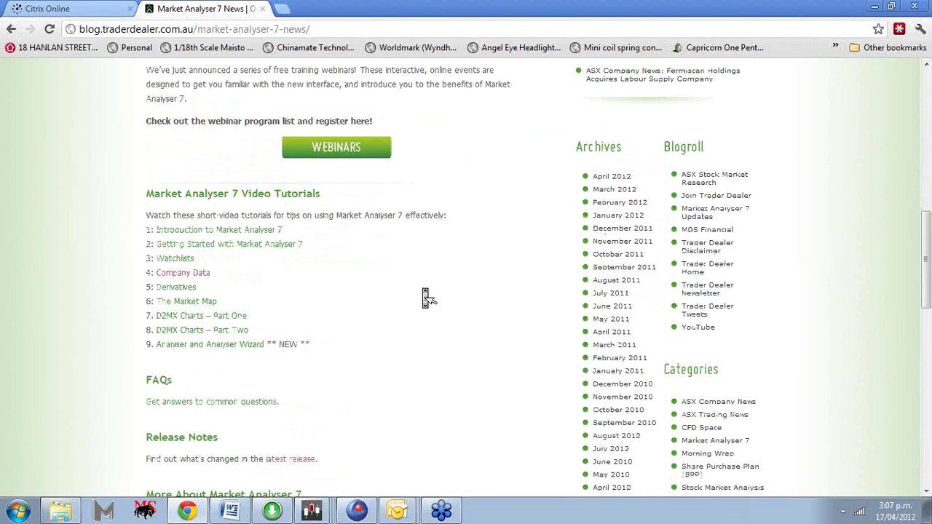
scroll(426, 297, down, 3)
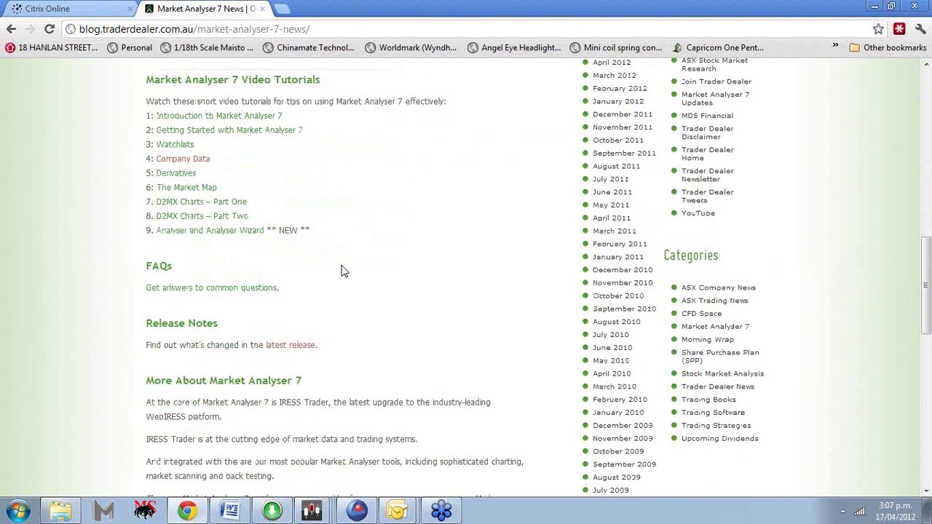
scroll(346, 273, down, 1)
scroll(345, 275, down, 5)
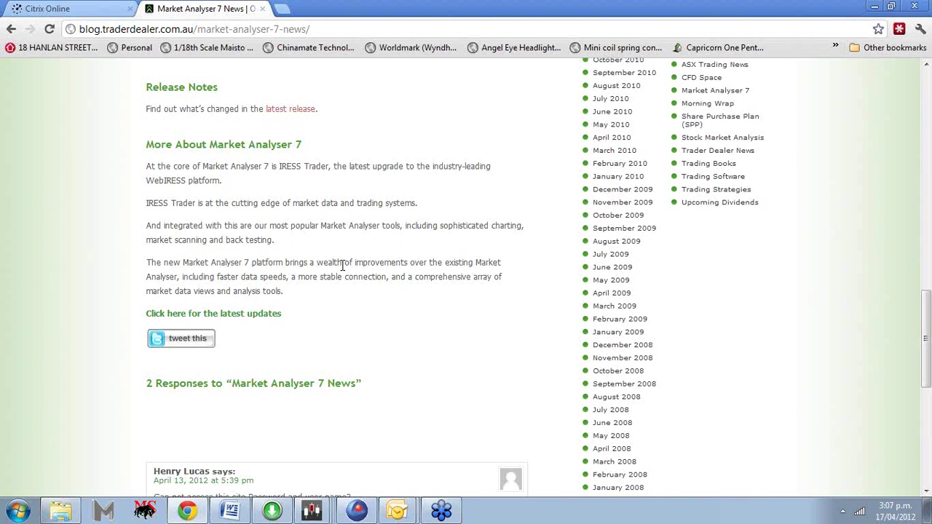
- Open the latest release notes for Market Analyser 7 and review the changes listed for each release
click(293, 111)
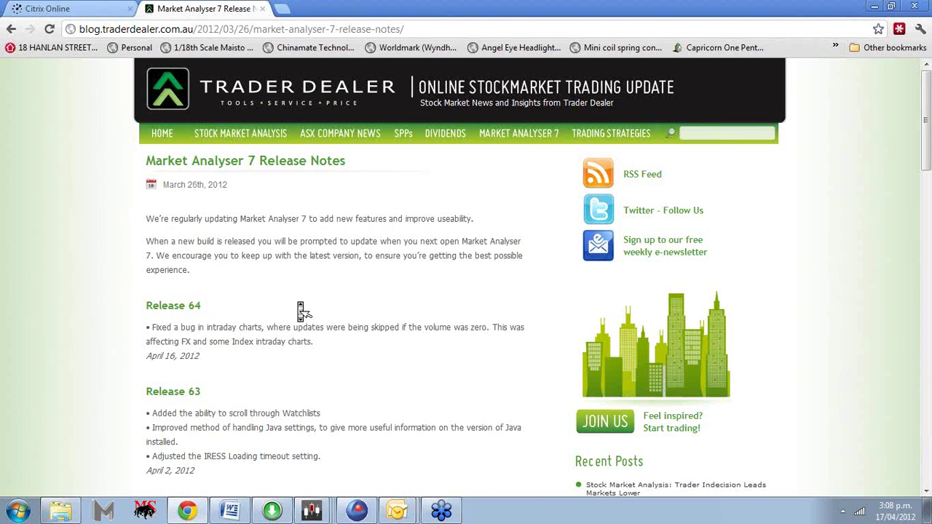
scroll(300, 311, down, 1)
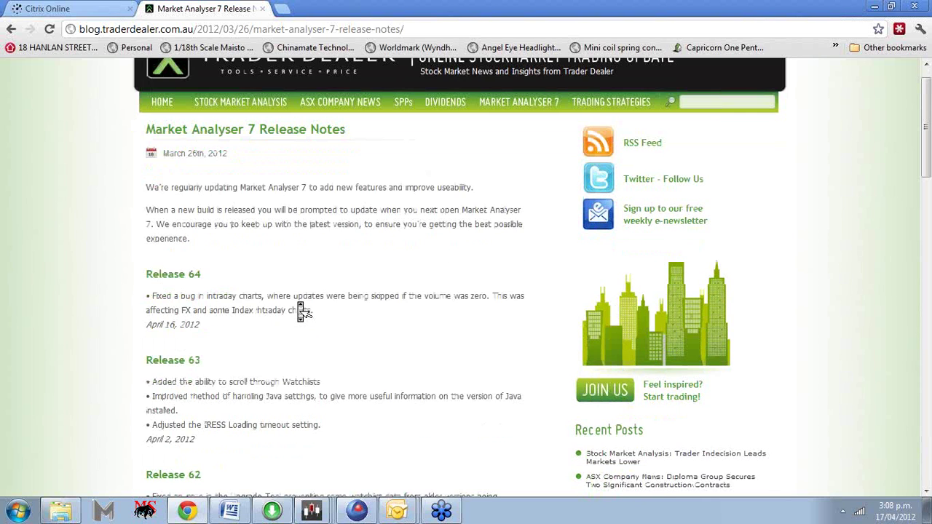
scroll(301, 310, down, 10)
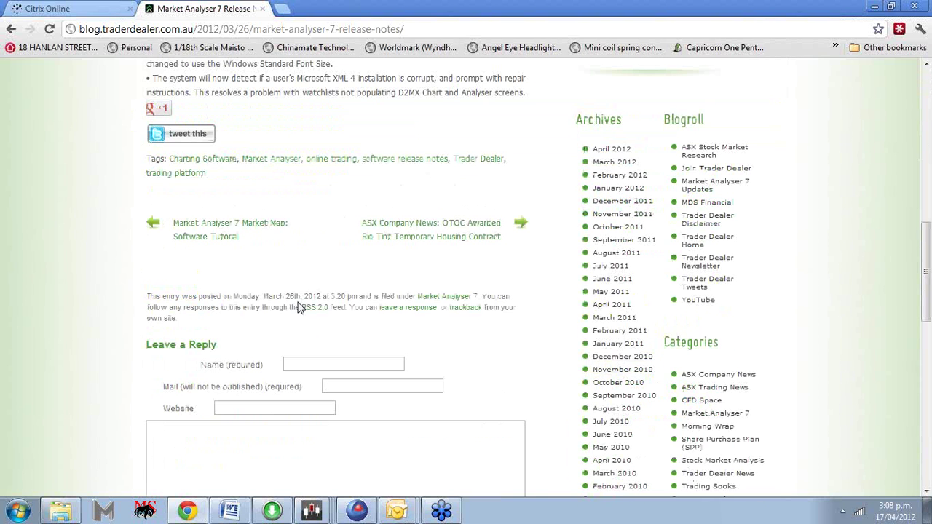
scroll(299, 309, down, 3)
scroll(298, 302, up, 15)
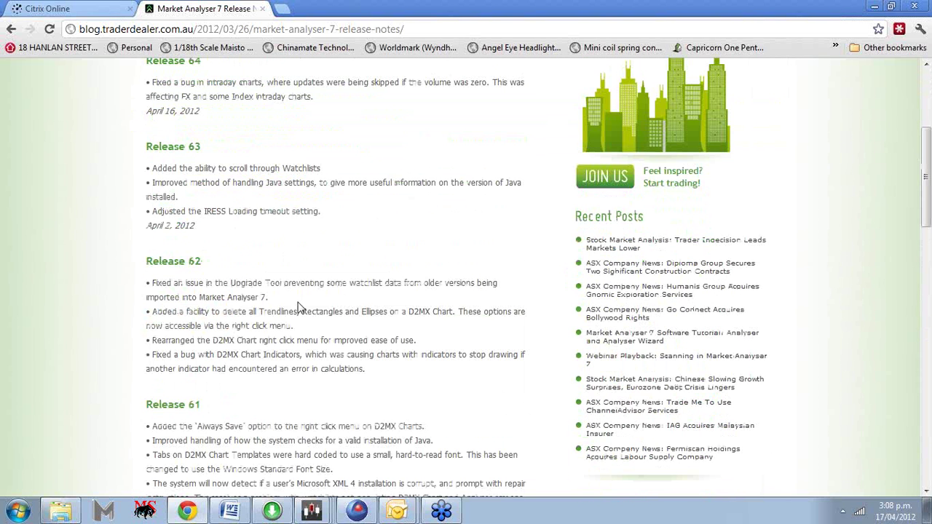
scroll(298, 309, up, 4)
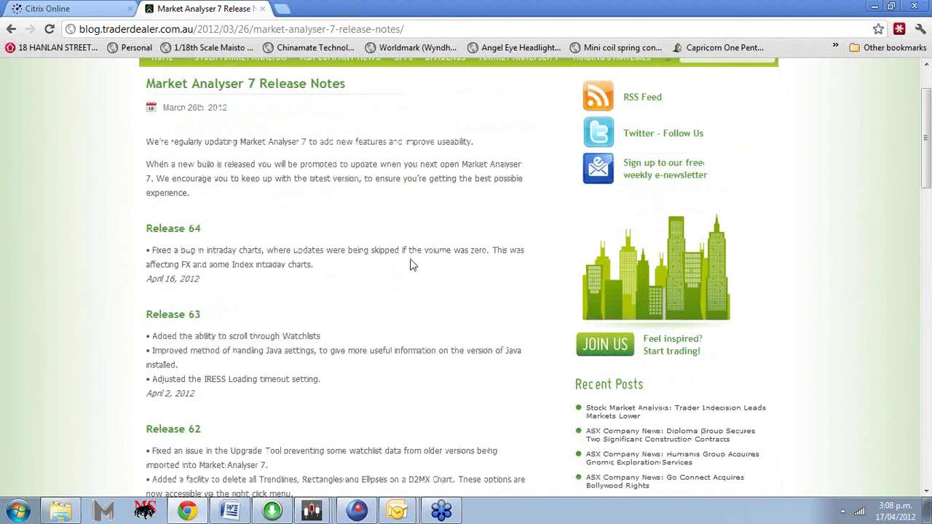
middle_click(412, 269)
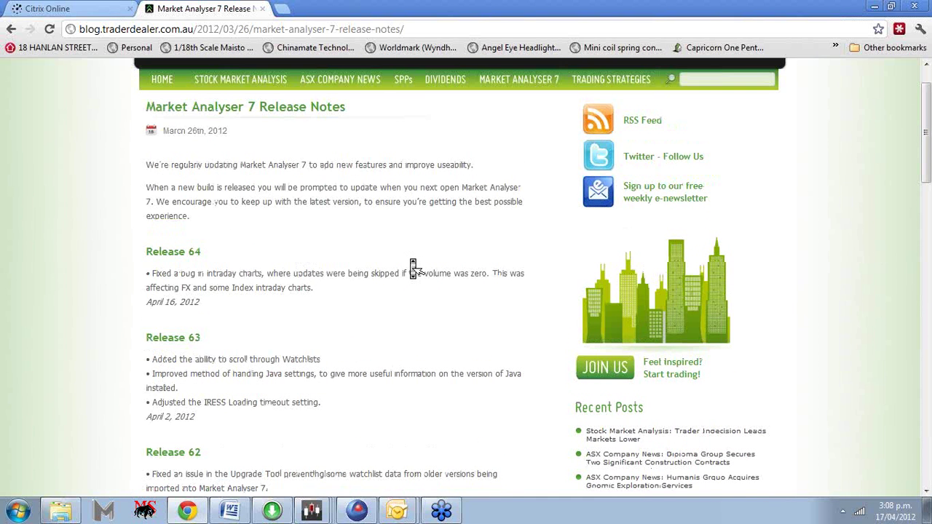
middle_click(409, 265)
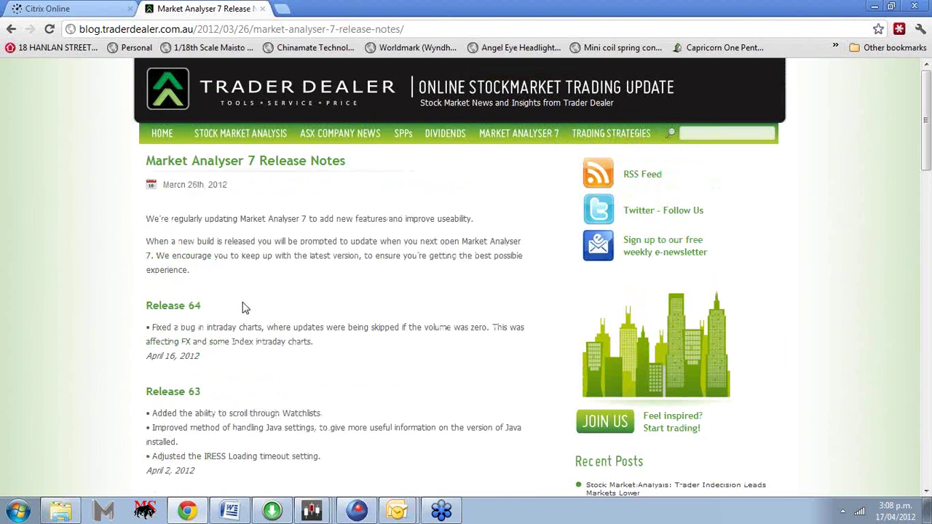
- Return to the blog's Market Analyser 7 page and review its upgrade instructions, webinars, video tutorials and FAQs sections
click(516, 139)
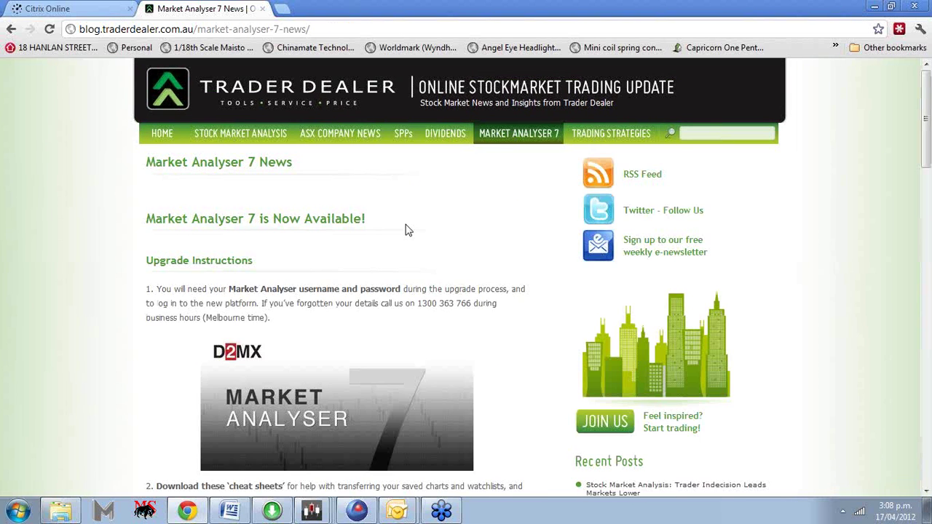
scroll(407, 230, down, 2)
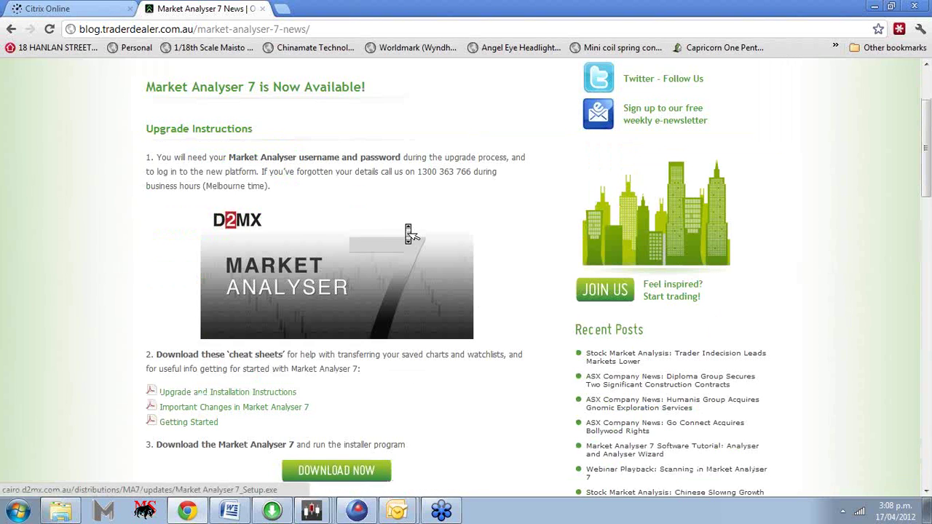
scroll(408, 230, down, 5)
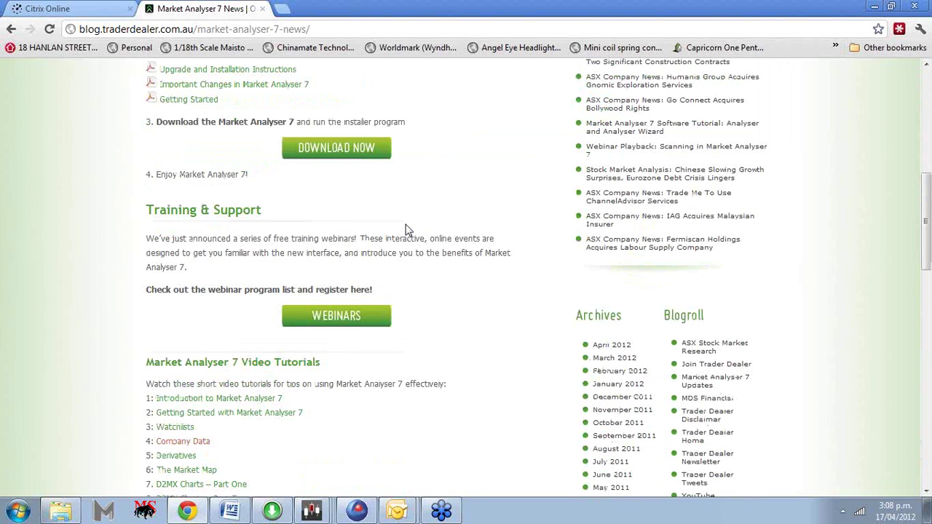
scroll(407, 230, down, 2)
scroll(408, 230, down, 1)
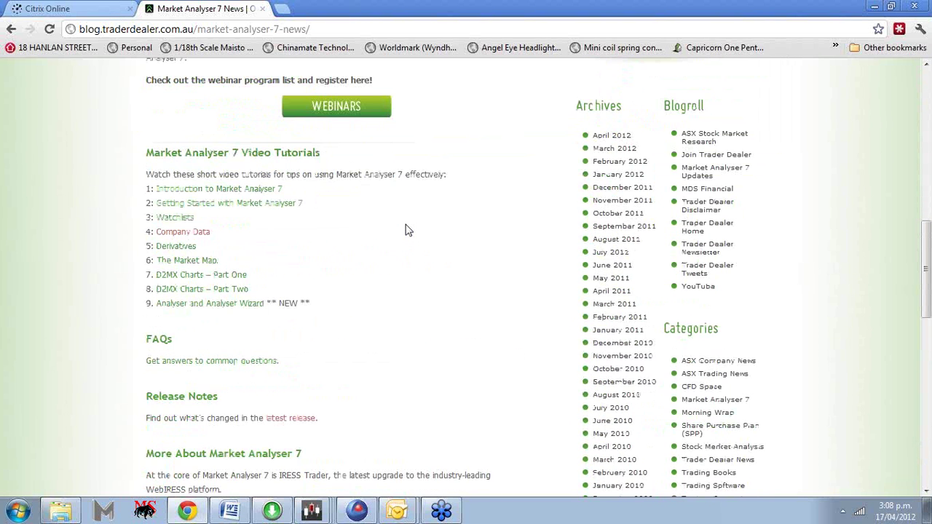
scroll(407, 230, down, 2)
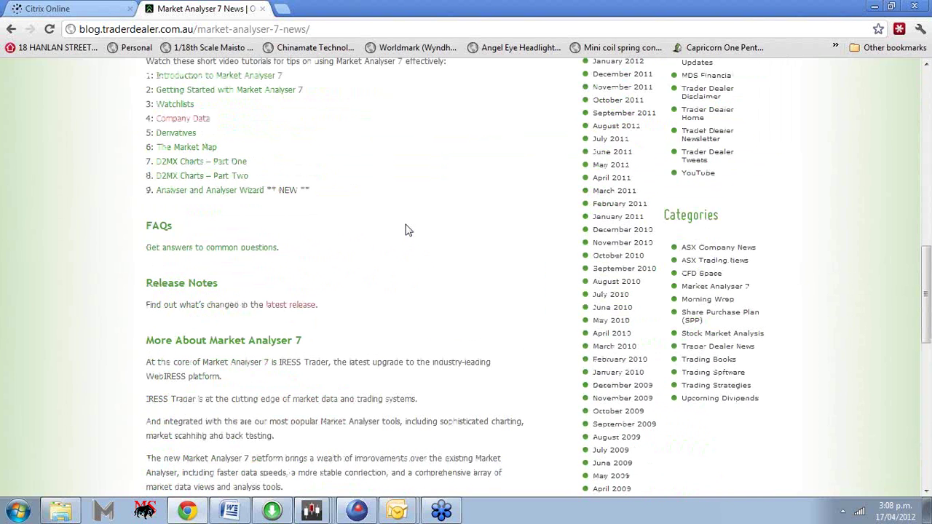
scroll(407, 230, down, 2)
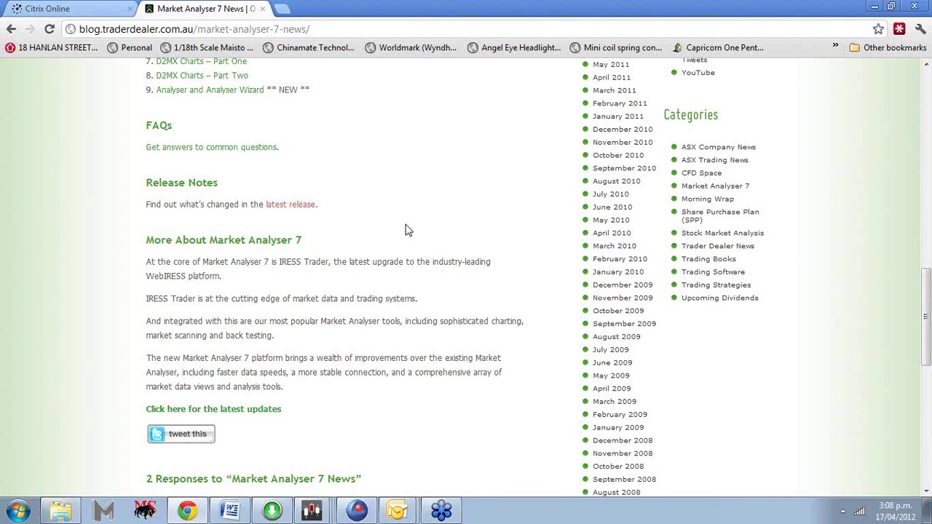
scroll(408, 230, up, 1)
scroll(408, 230, up, 8)
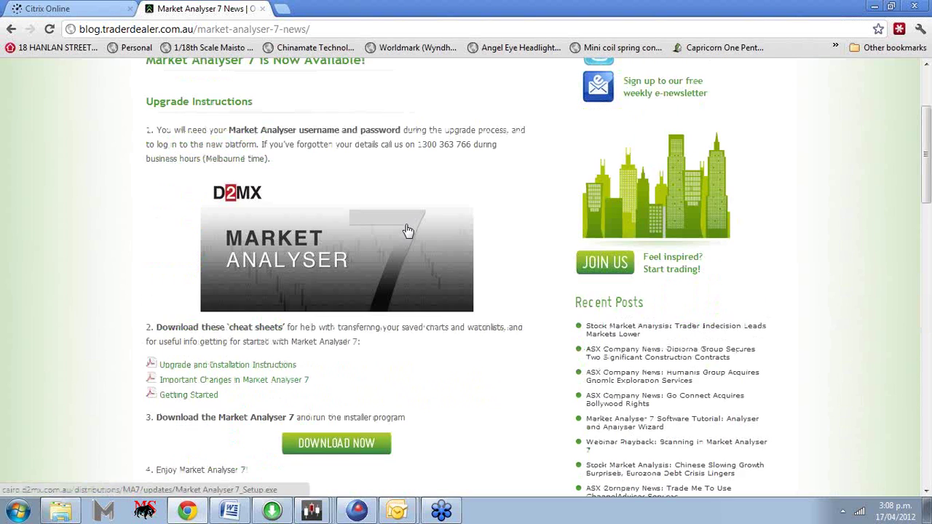
scroll(408, 230, up, 3)
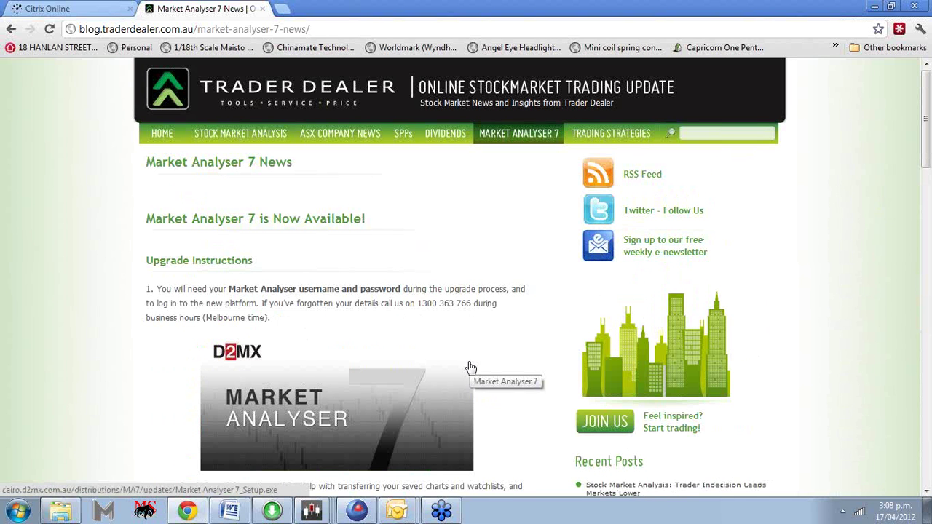
- Switch back to MarketAnalyser and bring up the STO.ASX 2MA Cross chart alongside the TEST 4 quote list
click(361, 514)
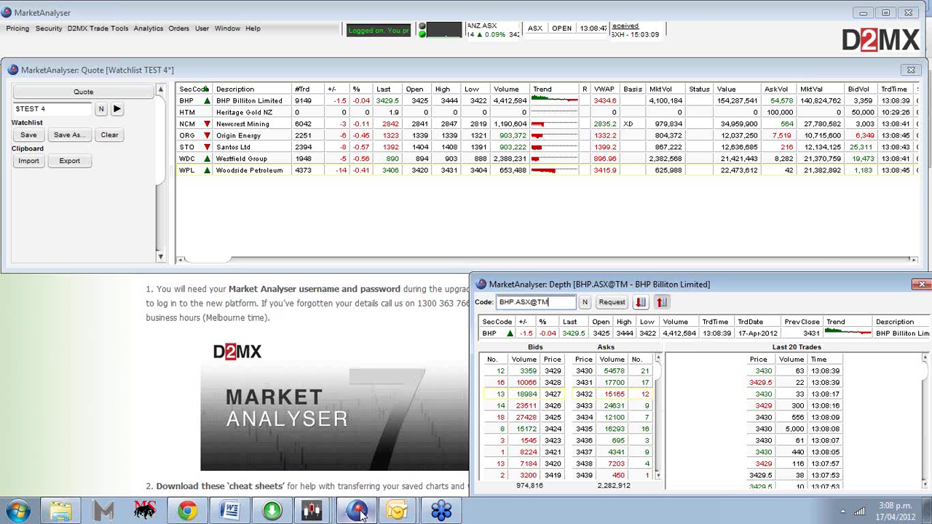
mouse_move(312, 511)
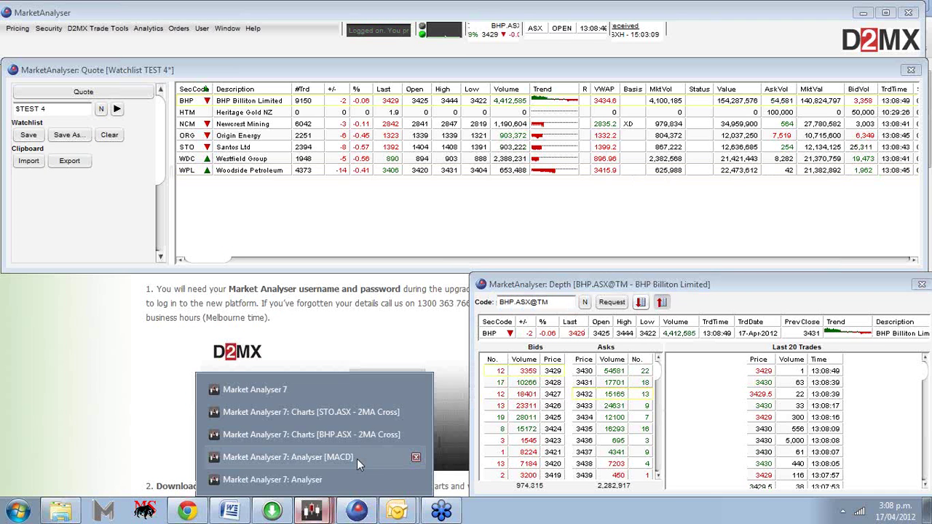
click(343, 418)
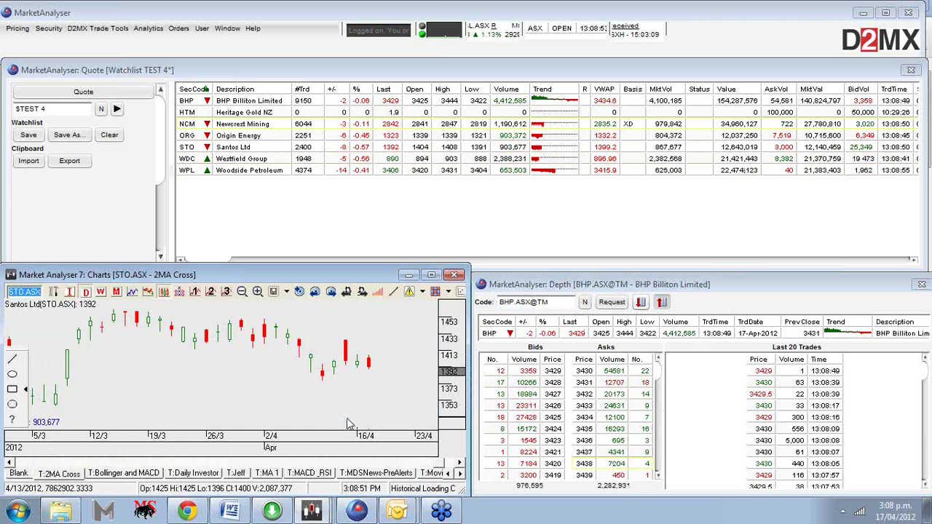
click(794, 171)
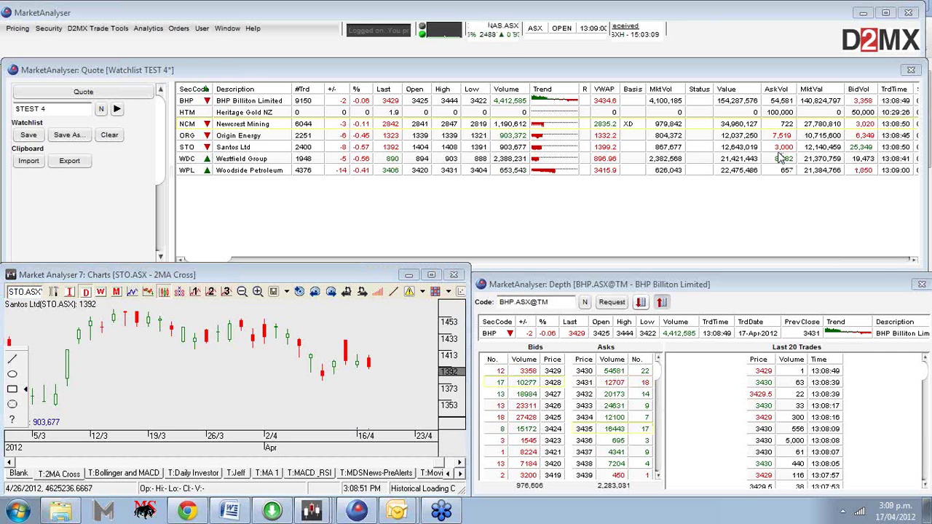